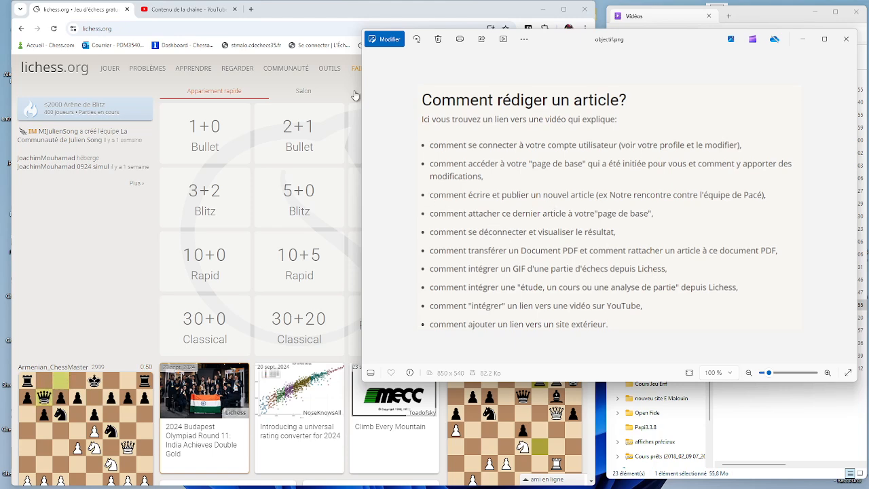
pyautogui.click(195, 10)
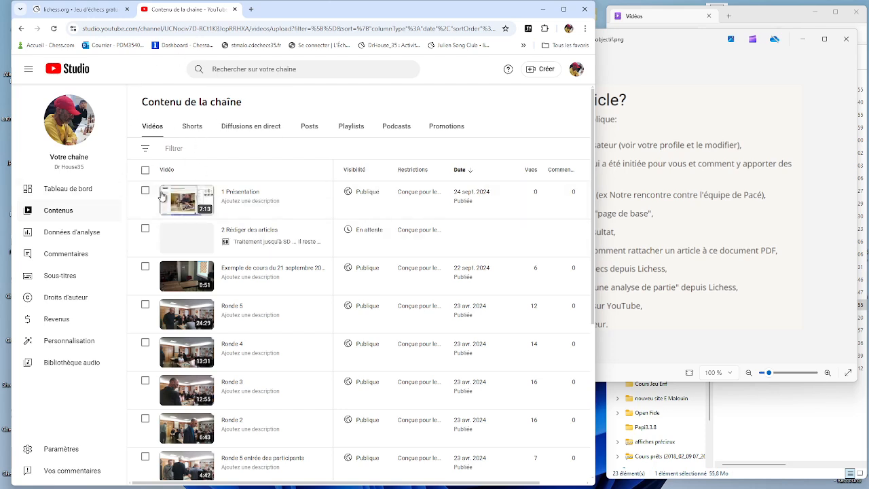
pyautogui.click(86, 14)
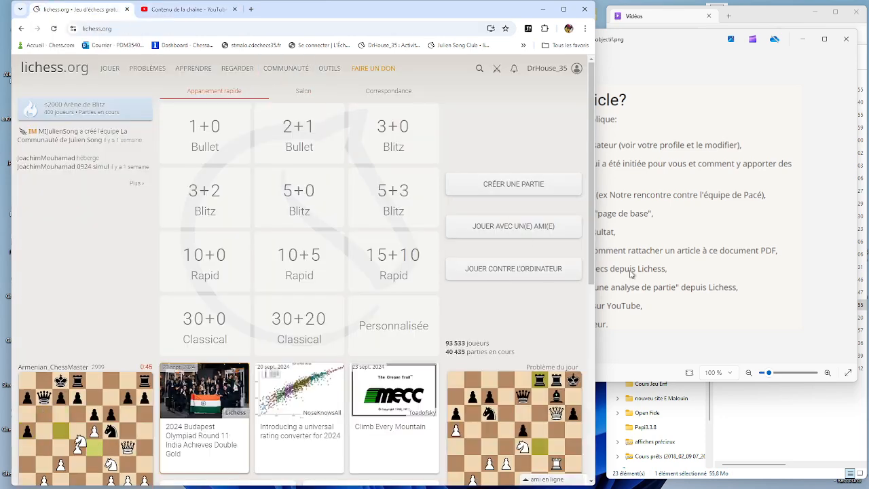
pyautogui.click(656, 334)
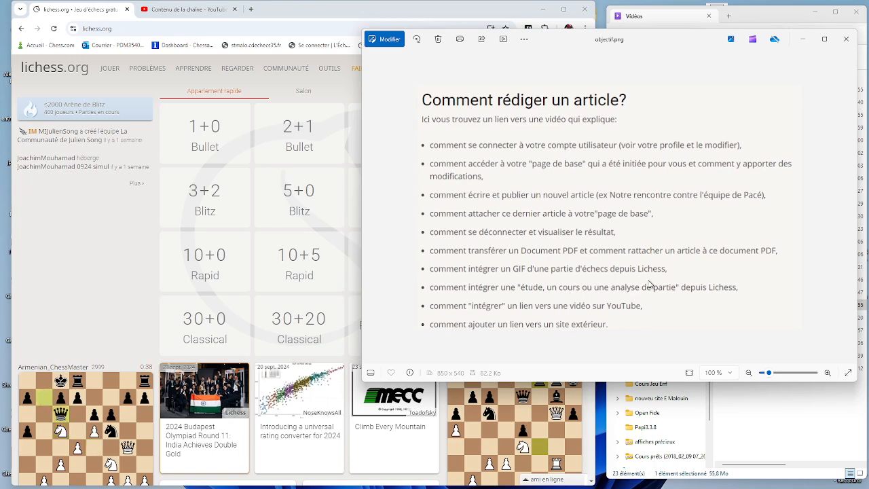
pyautogui.click(96, 238)
pyautogui.moveTo(245, 74)
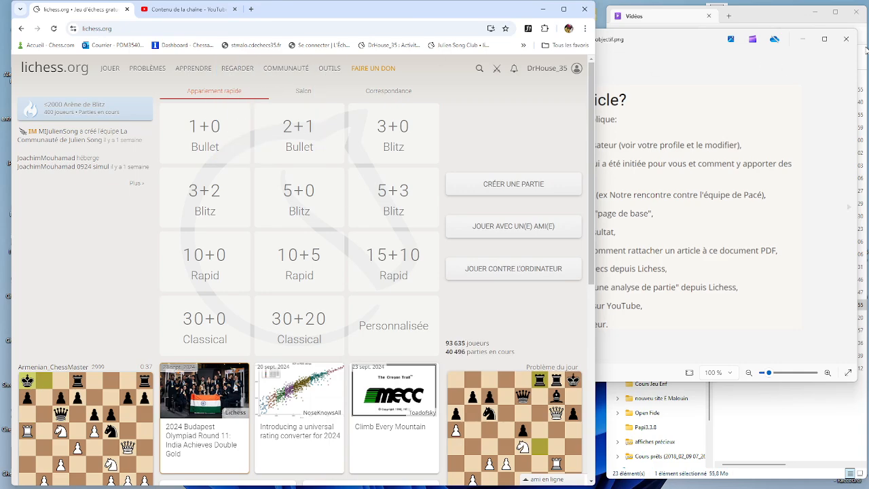
# Step: Minimize the image viewer and the Vidéos folder window, and widen the browser window across most of the screen
pyautogui.click(803, 39)
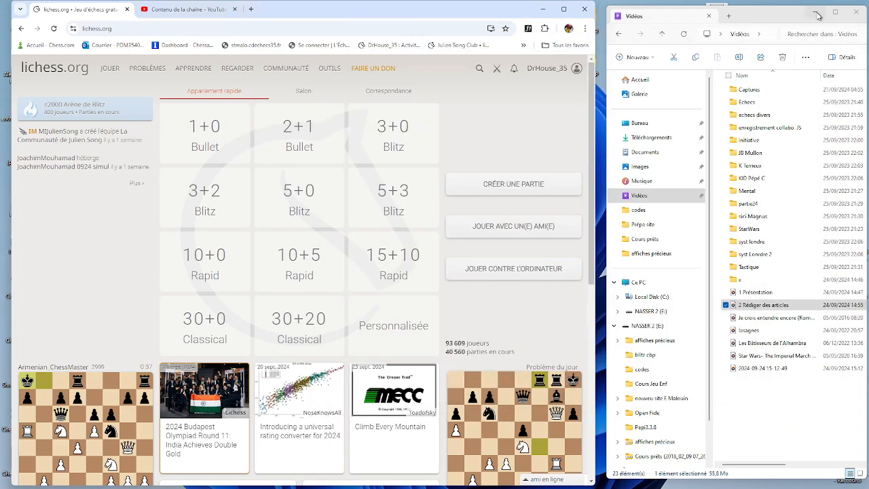
pyautogui.click(816, 13)
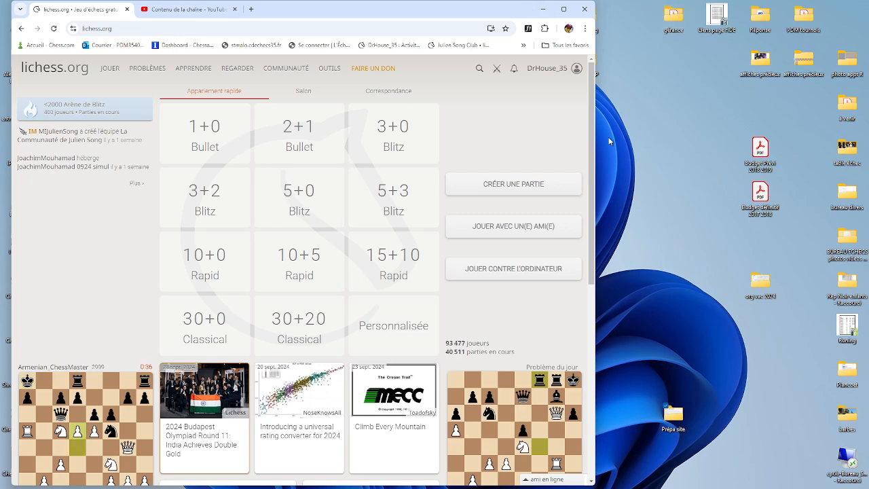
pyautogui.moveTo(595, 148); pyautogui.dragTo(852, 148)
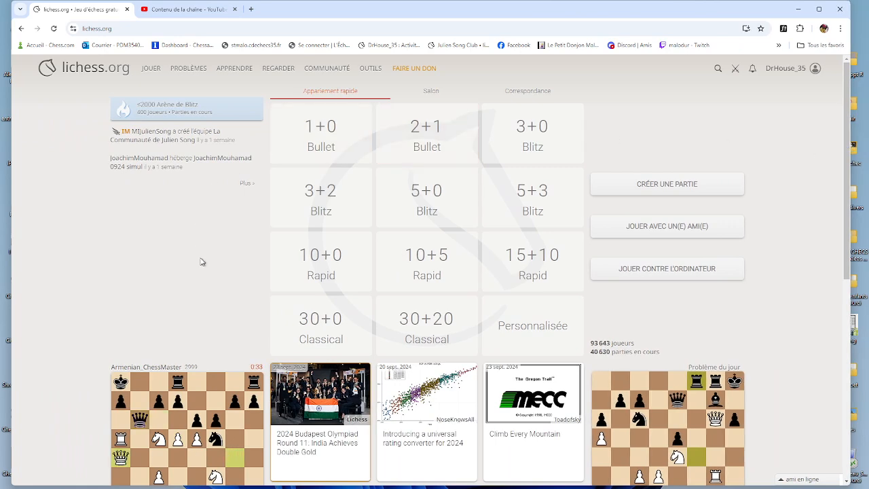
# Step: Open the Étudier section and look through all popular studies, the account's own studies and its public ones
pyautogui.moveTo(241, 72)
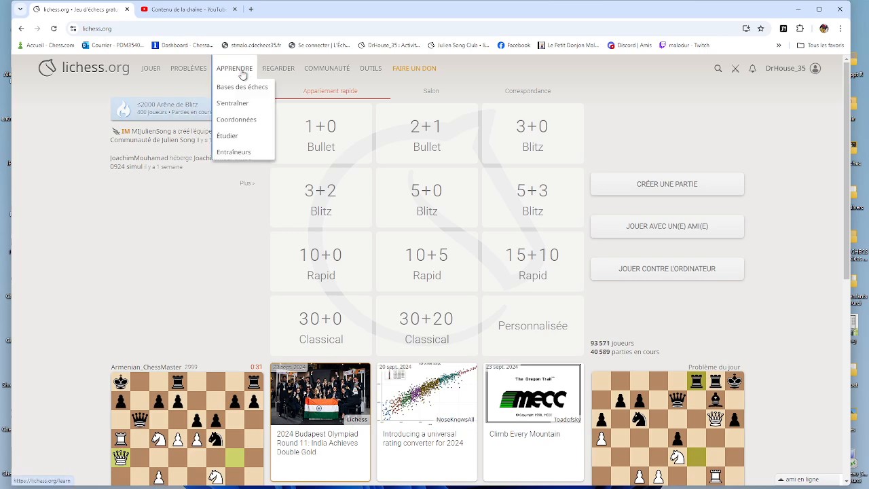
pyautogui.click(244, 136)
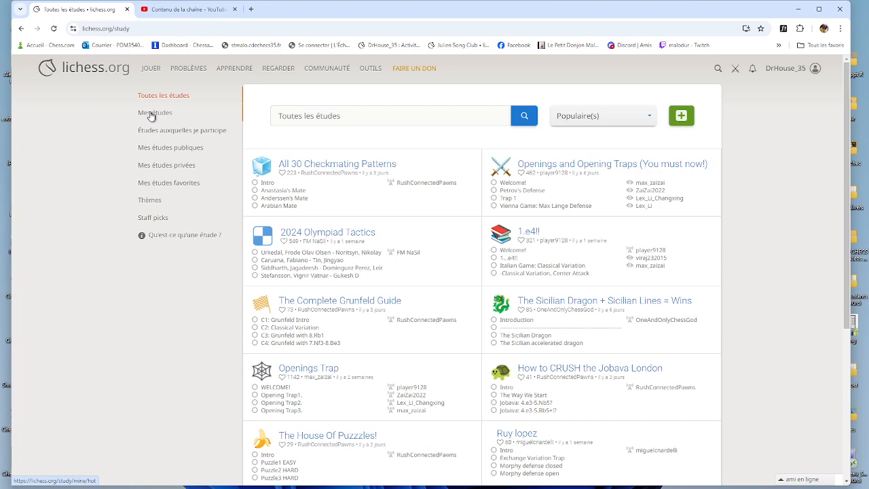
pyautogui.scroll(-2, 512, 219)
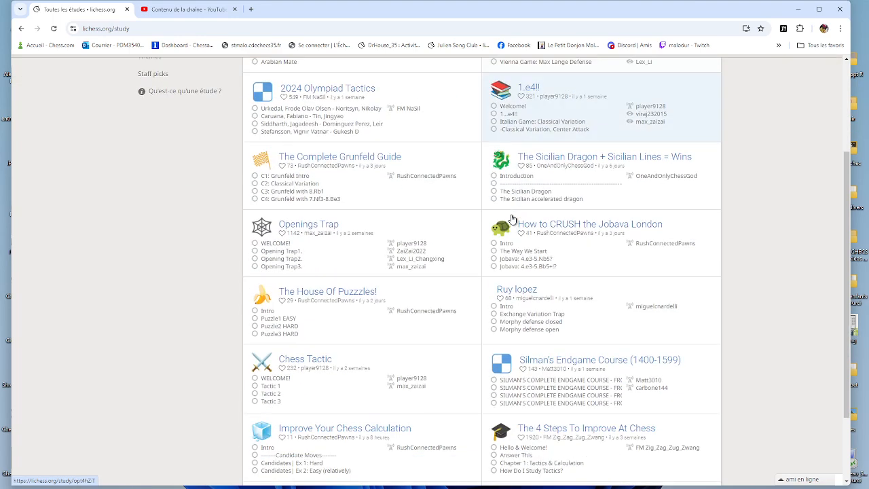
pyautogui.scroll(-5, 512, 219)
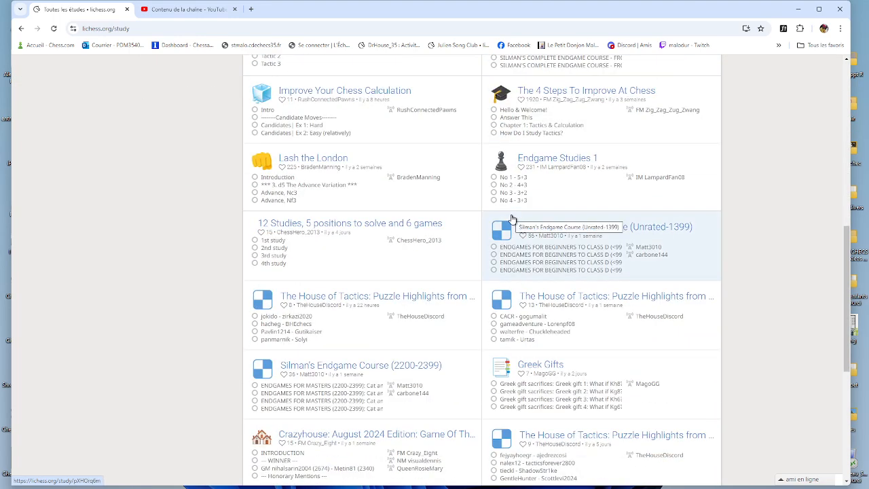
pyautogui.scroll(-3, 513, 219)
pyautogui.scroll(10, 431, 248)
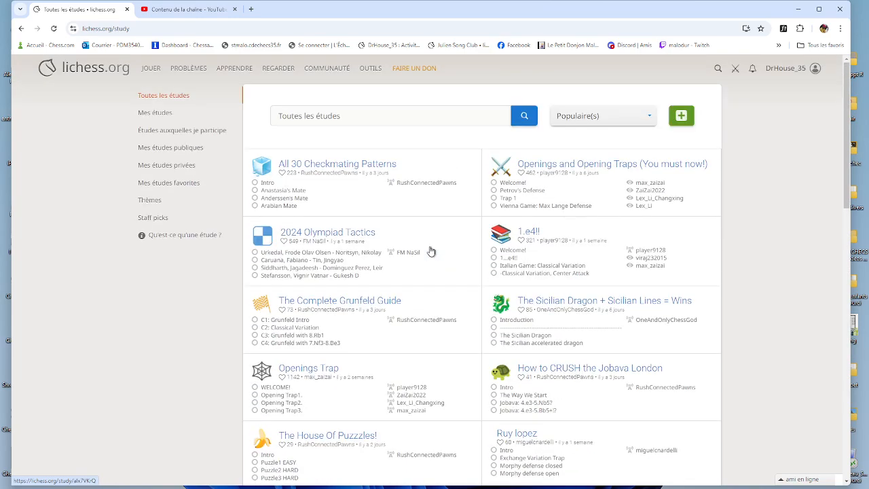
pyautogui.click(156, 114)
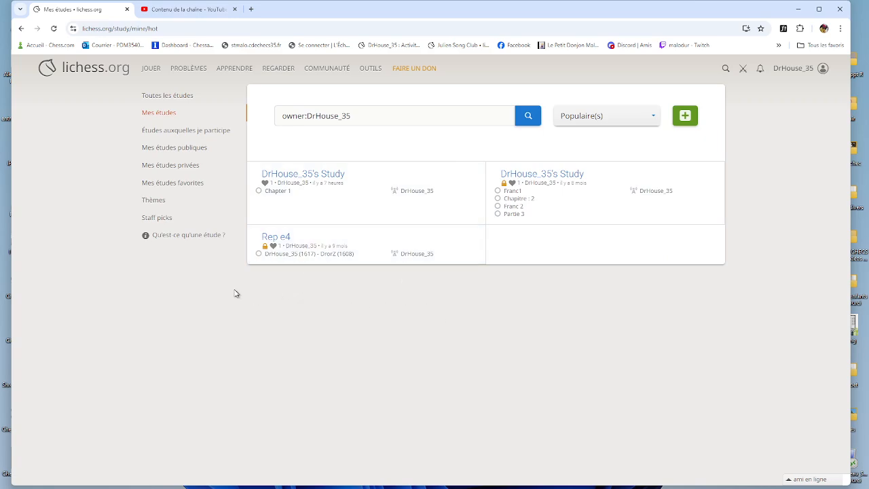
pyautogui.click(192, 147)
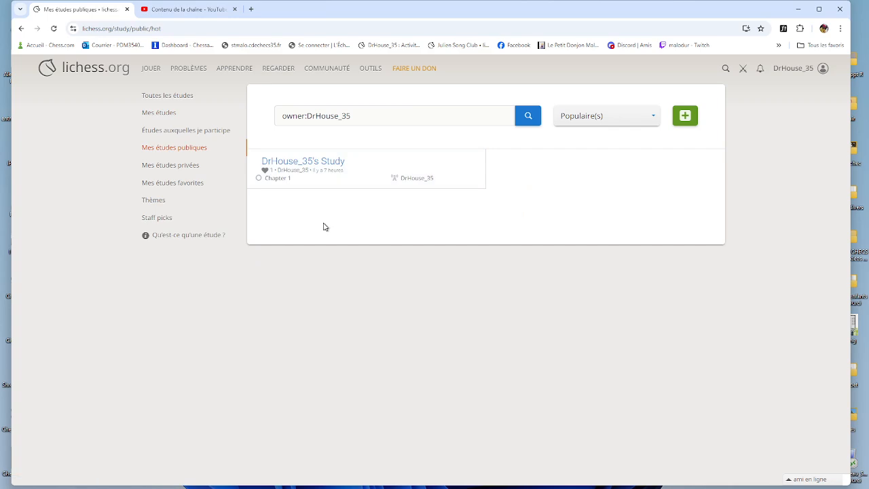
# Step: Create a public study with "CaroKann" replacing "Study" in its name, and create its first chapter with the default settings
pyautogui.click(685, 115)
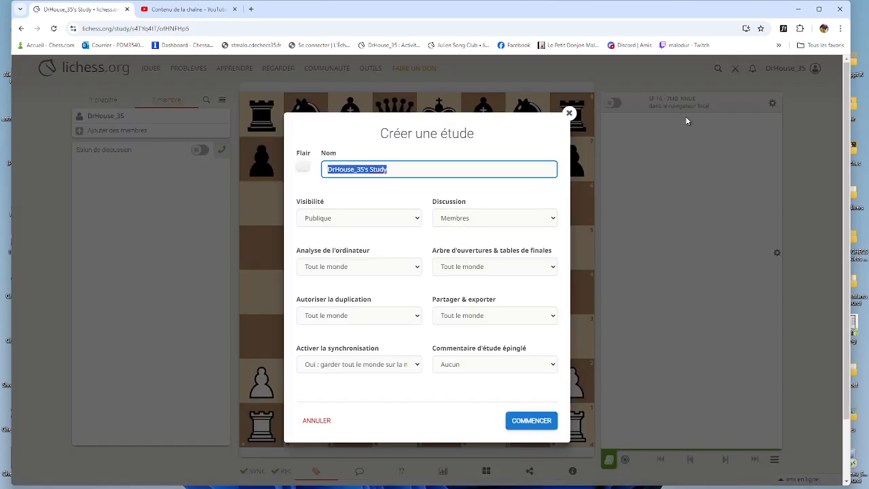
pyautogui.click(407, 170)
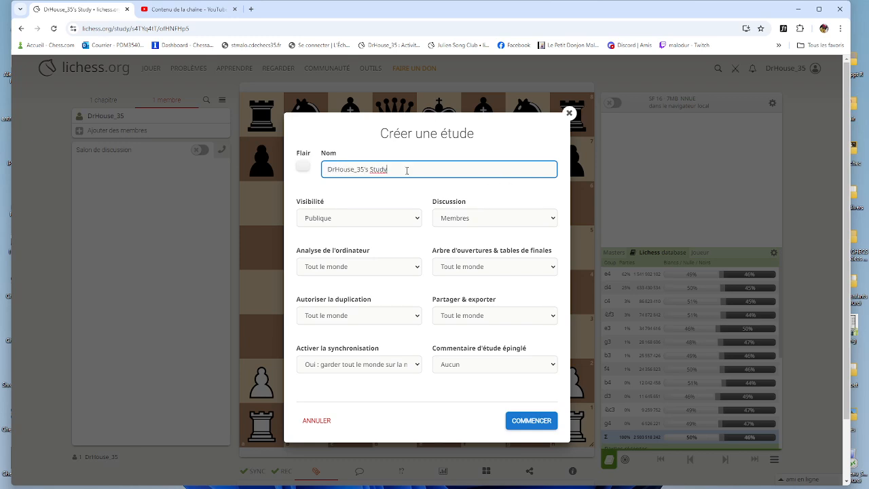
pyautogui.moveTo(389, 170); pyautogui.dragTo(372, 170)
pyautogui.write('CaroKann')
pyautogui.click(526, 424)
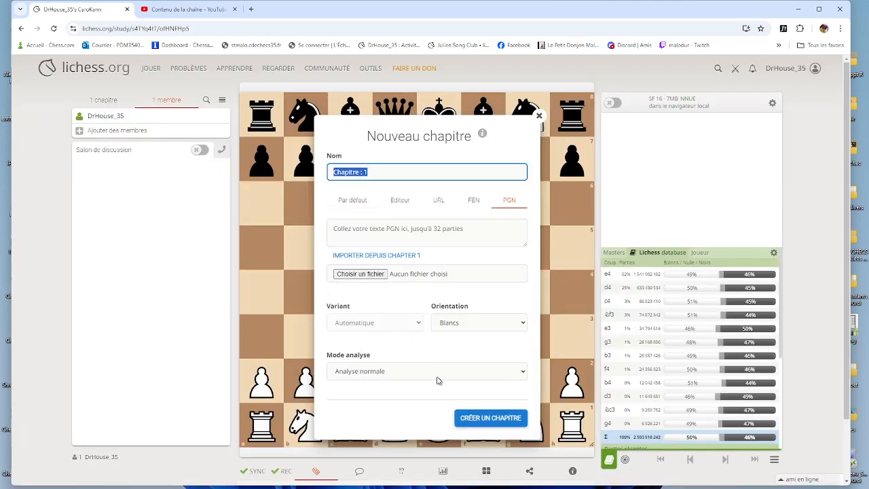
pyautogui.click(477, 420)
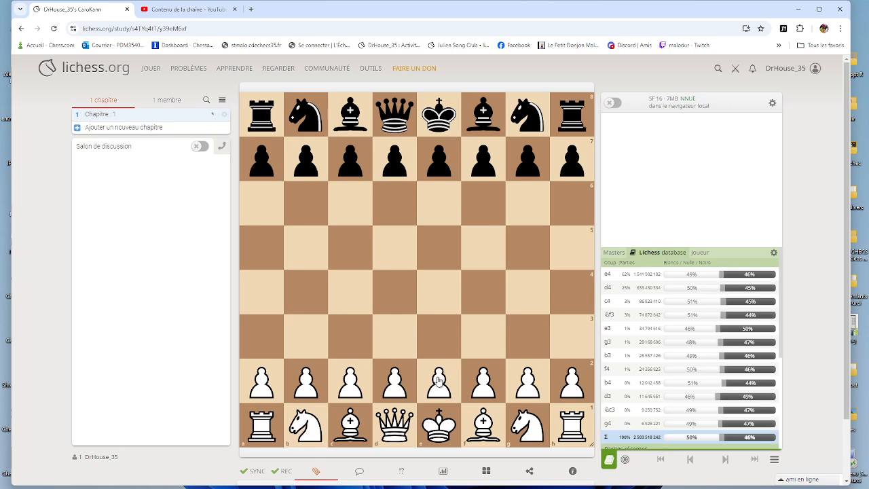
# Step: Play the Caro-Kann exchange line on the board: 1. e4 c6 2. d4 d5 3. exd5 cxd5
pyautogui.moveTo(439, 382); pyautogui.dragTo(439, 306)
pyautogui.moveTo(349, 159); pyautogui.dragTo(349, 204)
pyautogui.moveTo(397, 390); pyautogui.dragTo(395, 292)
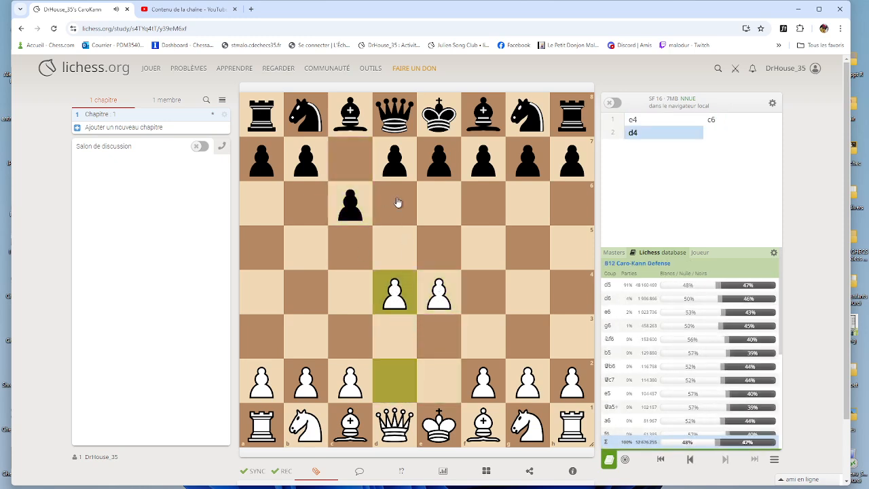
pyautogui.moveTo(395, 160); pyautogui.dragTo(397, 241)
pyautogui.moveTo(438, 292); pyautogui.dragTo(395, 246)
pyautogui.moveTo(350, 209); pyautogui.dragTo(392, 246)
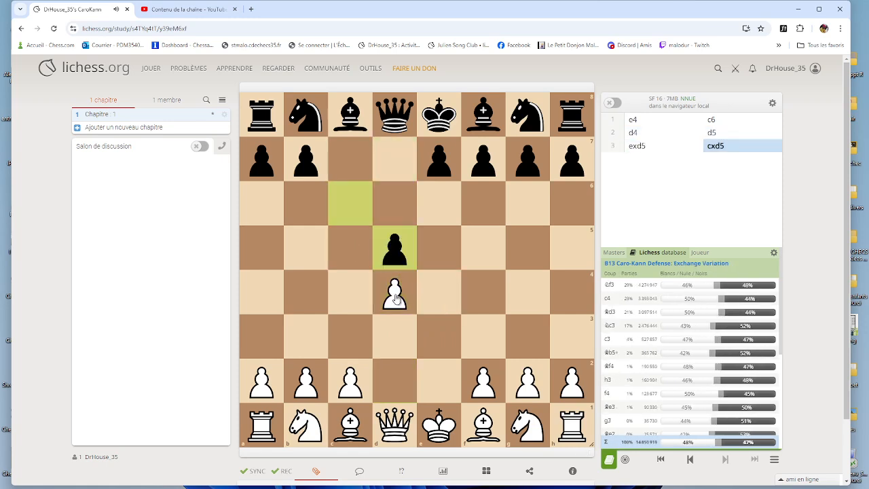
# Step: Add a White tag to the chapter with the text "Les blans joue l'échange"
pyautogui.scroll(-1, 180, 247)
pyautogui.scroll(-2, 180, 248)
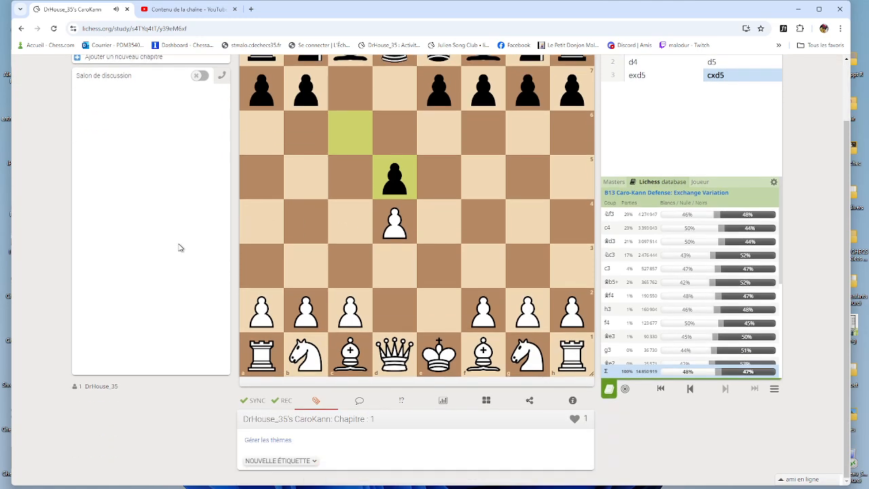
pyautogui.click(315, 463)
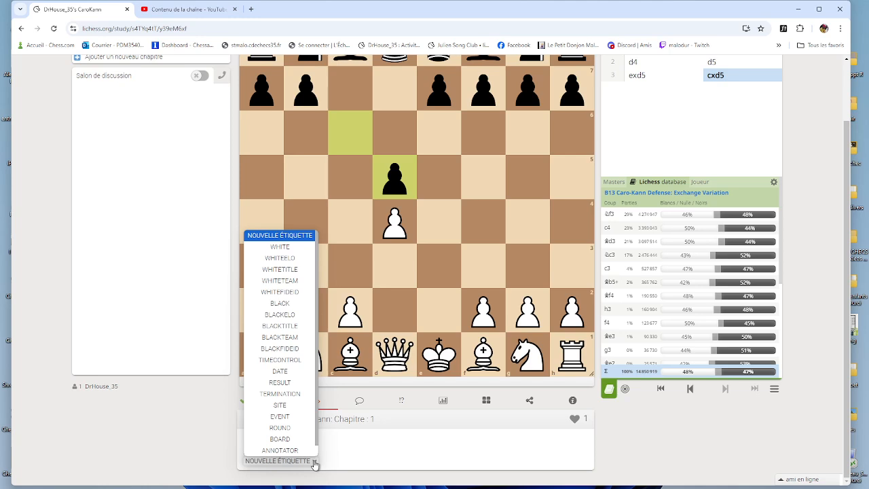
pyautogui.click(293, 247)
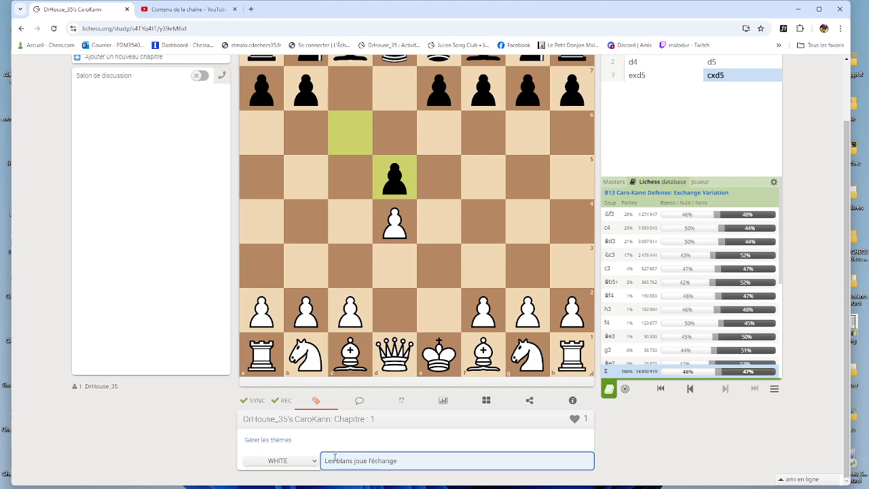
pyautogui.press('Return')
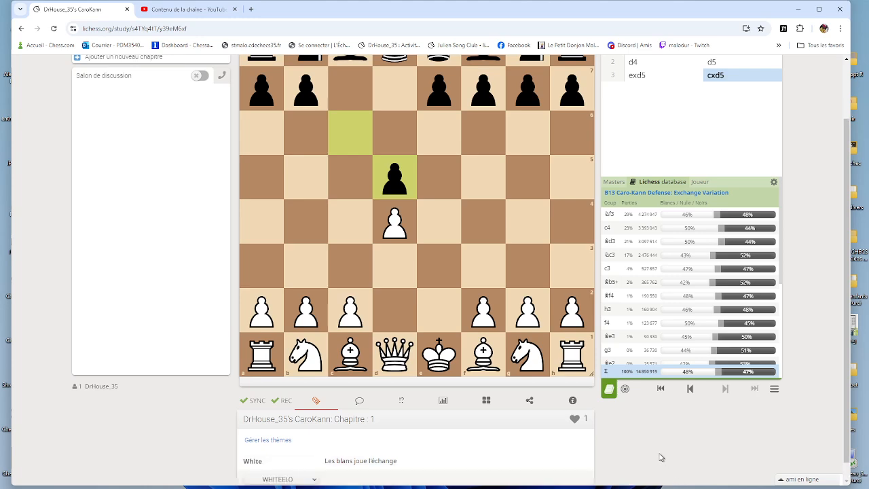
pyautogui.scroll(-1, 617, 430)
pyautogui.click(301, 463)
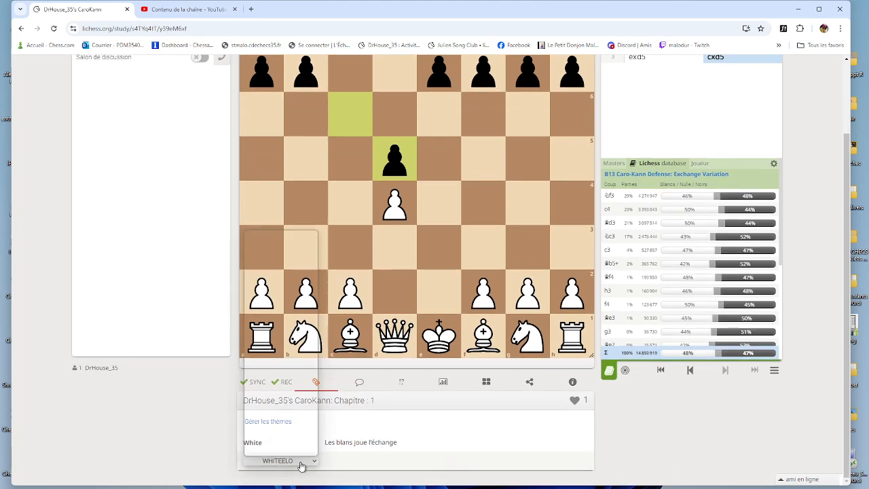
pyautogui.click(301, 464)
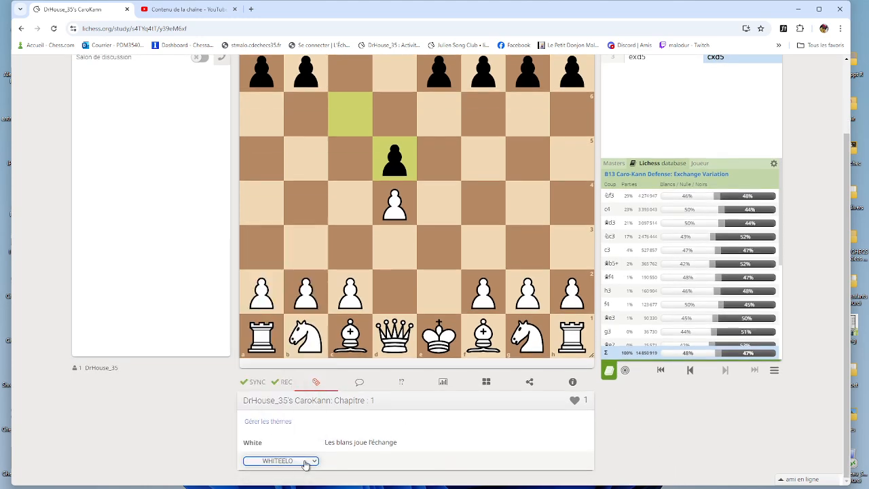
pyautogui.click(305, 463)
pyautogui.click(305, 463)
pyautogui.scroll(2, 650, 457)
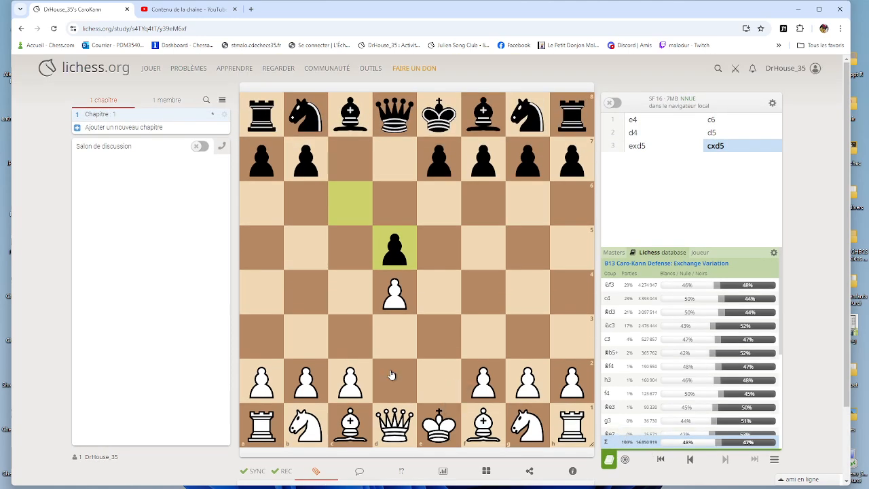
# Step: Step back to 3. exd5, look through the Lichess database's recent games for that position, and return to 3... cxd5
pyautogui.press('Left')
pyautogui.scroll(-2, 158, 249)
pyautogui.scroll(-3, 657, 277)
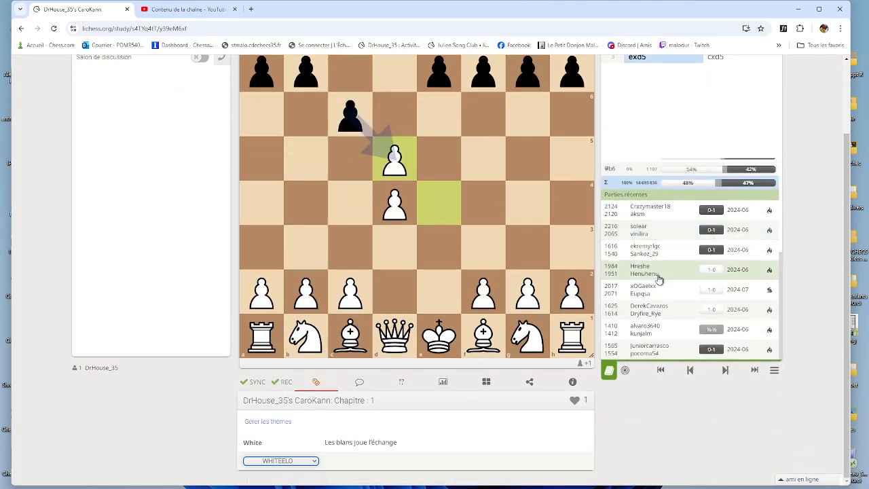
pyautogui.scroll(5, 649, 283)
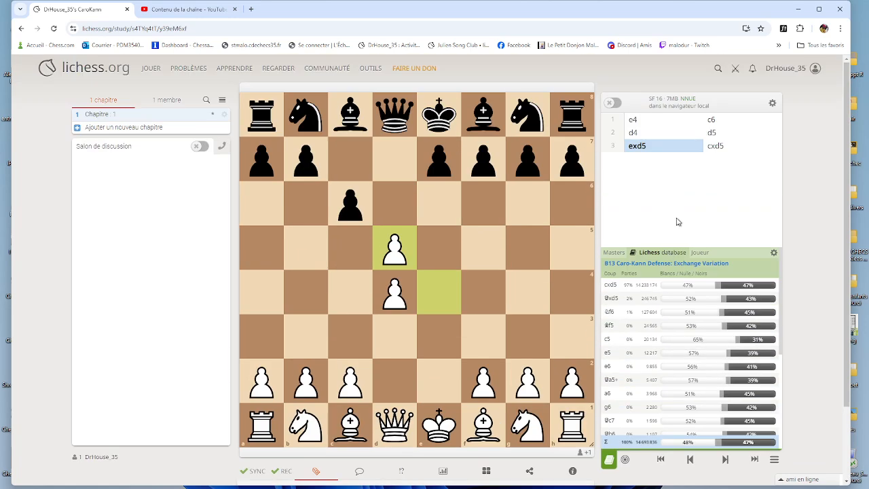
pyautogui.press('Right')
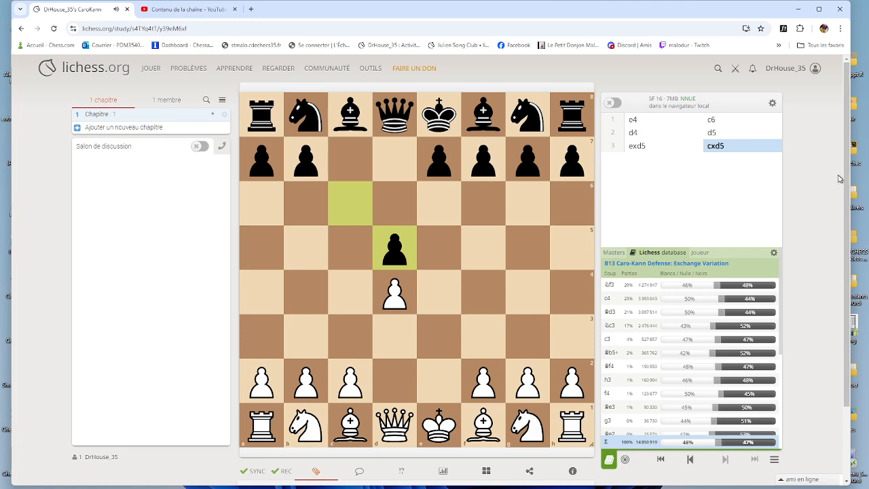
# Step: Comment the move 3... cxd5 with "blabla", repositioning the browser window and extending its height to keep the comment area in view
pyautogui.scroll(-1, 747, 271)
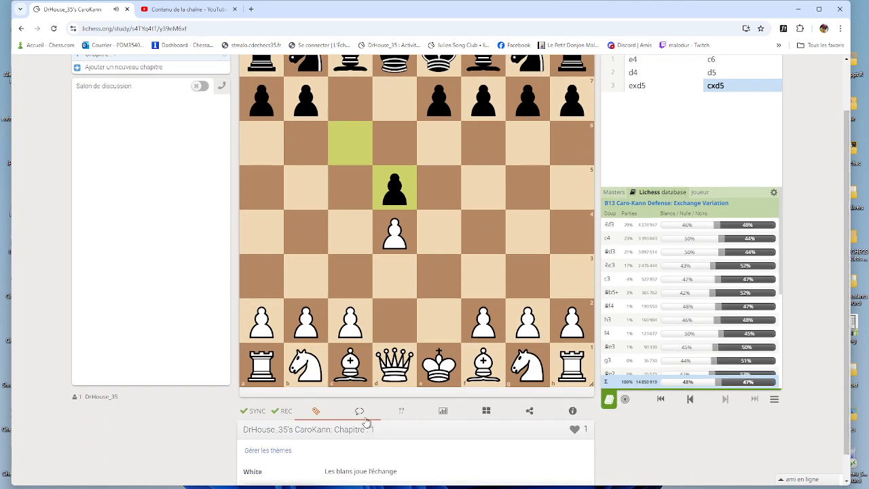
pyautogui.click(361, 414)
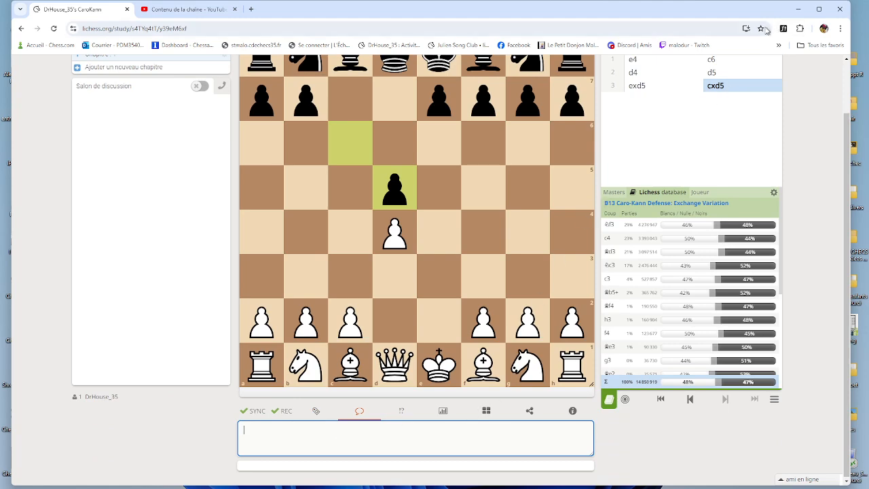
pyautogui.moveTo(744, 2); pyautogui.dragTo(725, 2)
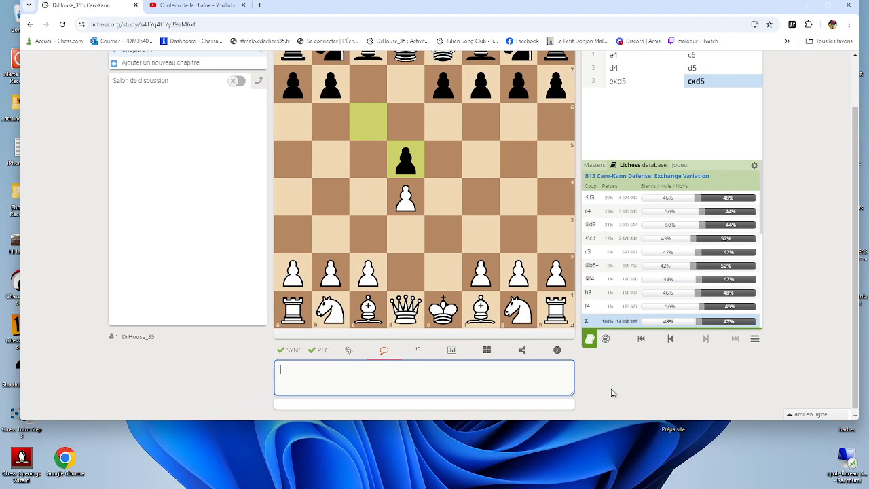
pyautogui.moveTo(615, 421); pyautogui.dragTo(613, 439)
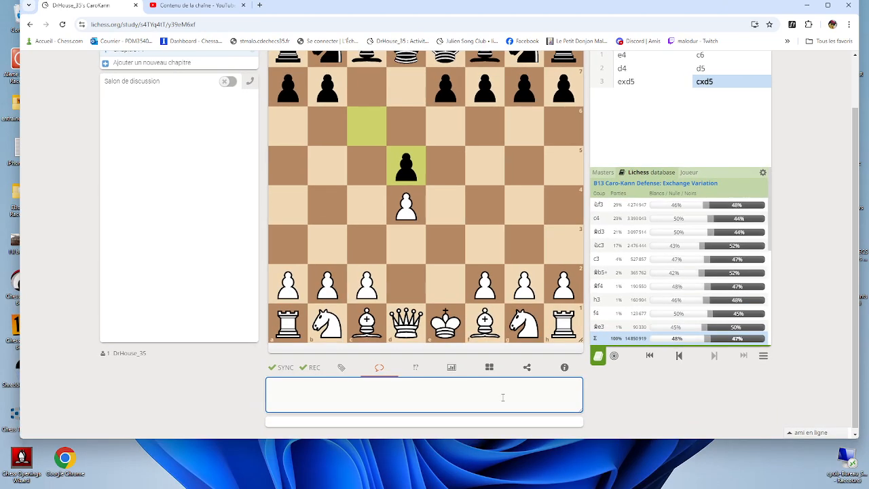
pyautogui.write('blabla')
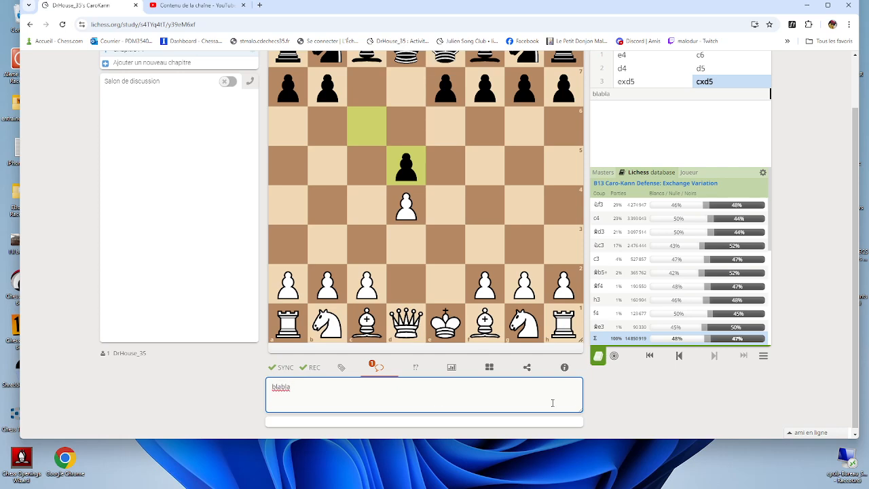
# Step: Continue the exchange line on the board with 4. Bd3 Nc6
pyautogui.click(630, 403)
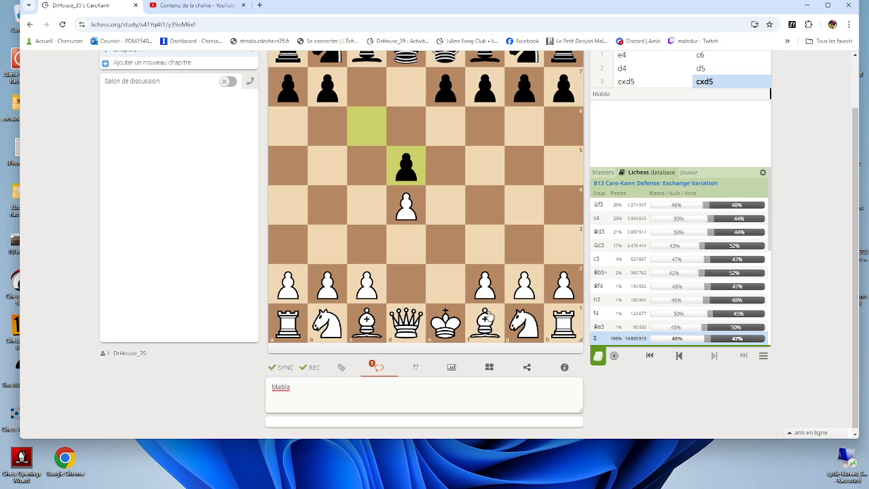
pyautogui.moveTo(485, 323); pyautogui.dragTo(406, 243)
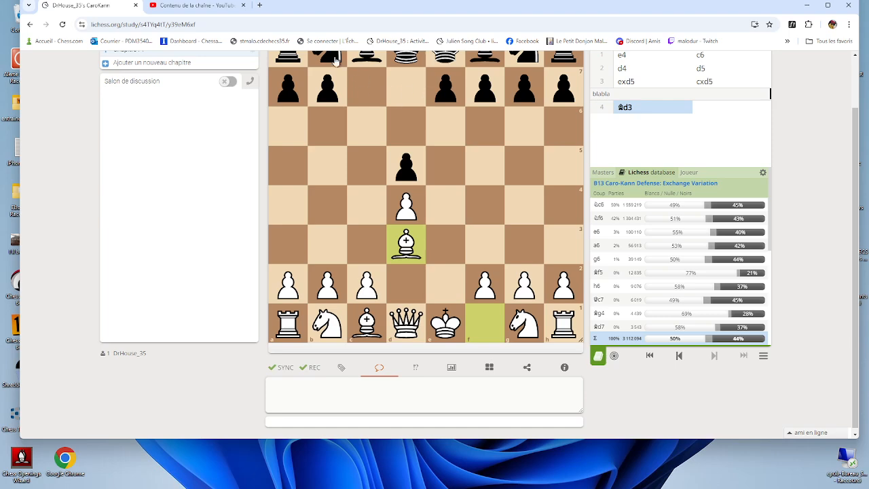
pyautogui.moveTo(327, 60); pyautogui.dragTo(365, 129)
# Step: Extend the browser window's height and switch the opening explorer to the Masters database
pyautogui.scroll(2, 465, 353)
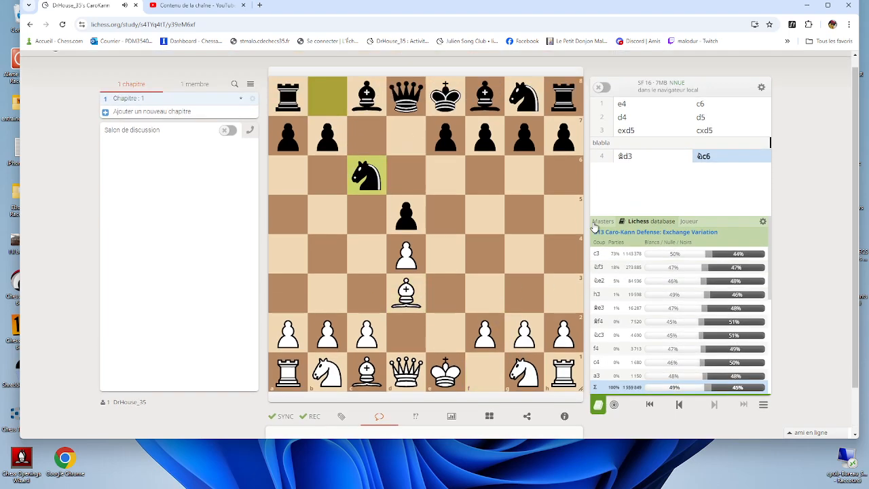
pyautogui.moveTo(480, 440); pyautogui.dragTo(480, 475)
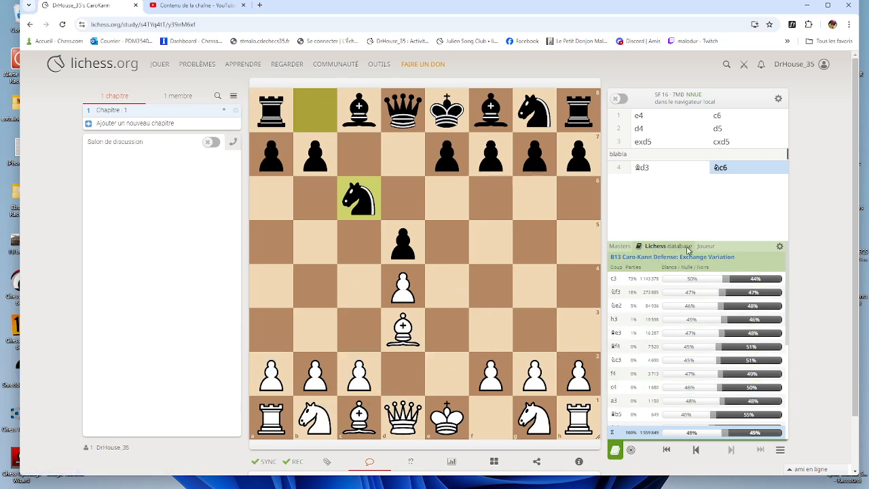
pyautogui.click(616, 249)
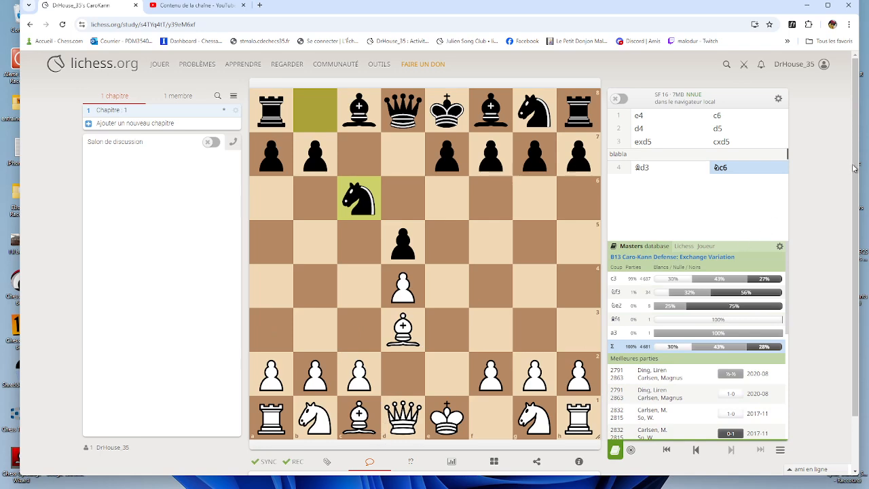
# Step: Comment the move 4... Nc6 with "attaque d4"
pyautogui.scroll(-2, 853, 169)
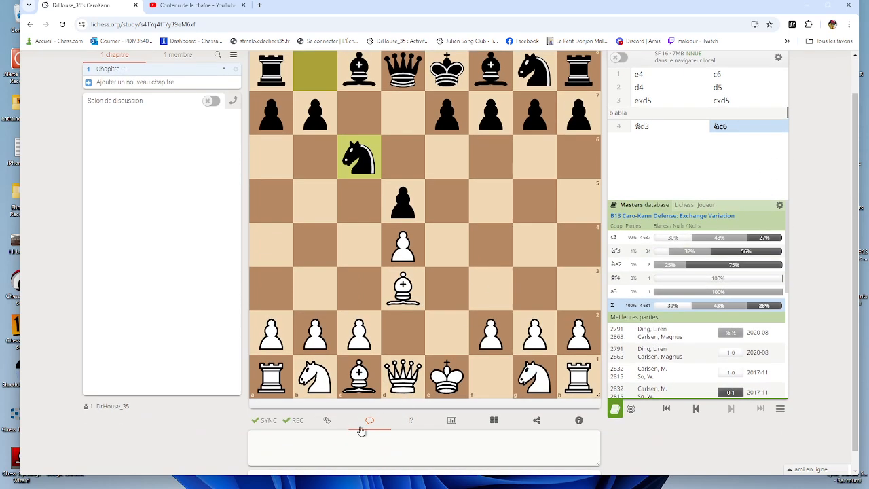
pyautogui.click(370, 439)
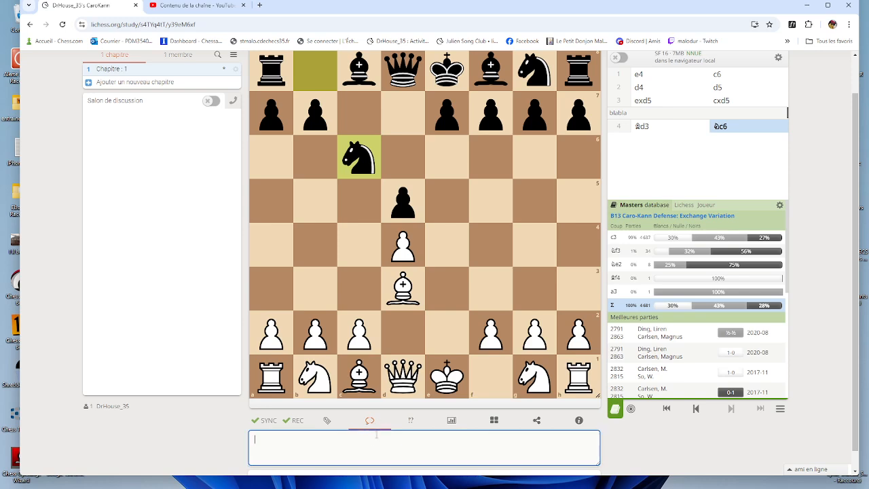
pyautogui.write('attaque d4')
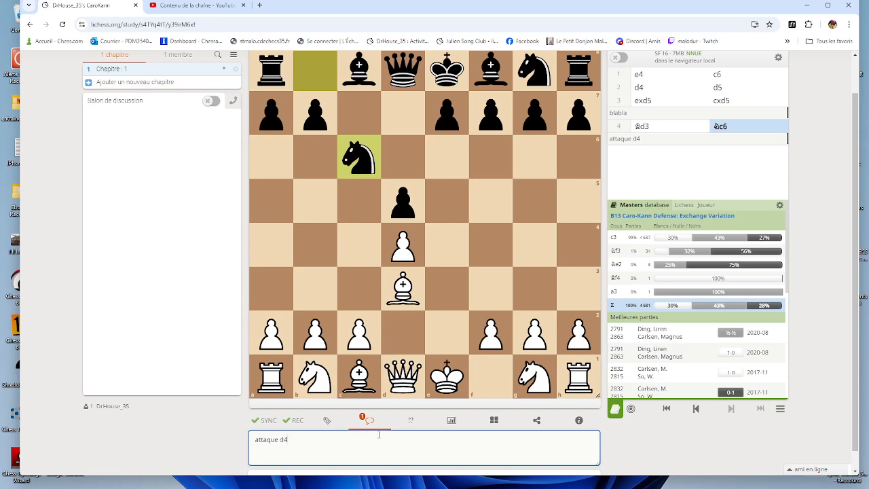
pyautogui.scroll(-1, 404, 442)
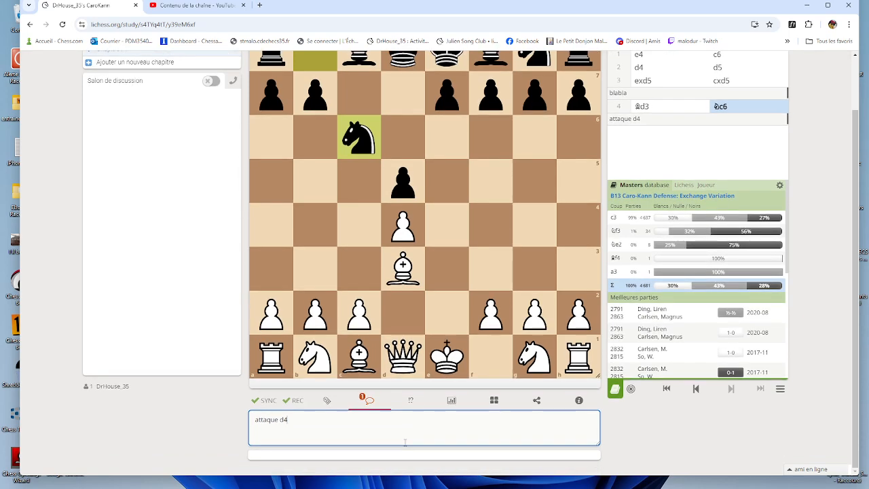
# Step: Continue the exchange line on the board with White's reply 5. c3
pyautogui.scroll(2, 361, 375)
pyautogui.click(361, 375)
pyautogui.click(359, 329)
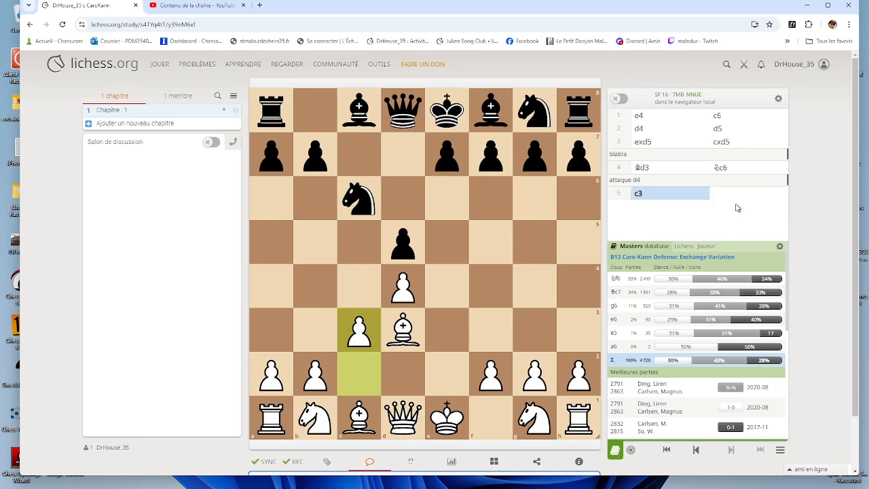
pyautogui.moveTo(856, 230); pyautogui.dragTo(867, 326)
pyautogui.moveTo(868, 279)
pyautogui.mouseDown()
pyautogui.moveTo(864, 228)
pyautogui.moveTo(866, 297)
pyautogui.moveTo(868, 227)
pyautogui.moveTo(865, 267)
pyautogui.mouseUp()
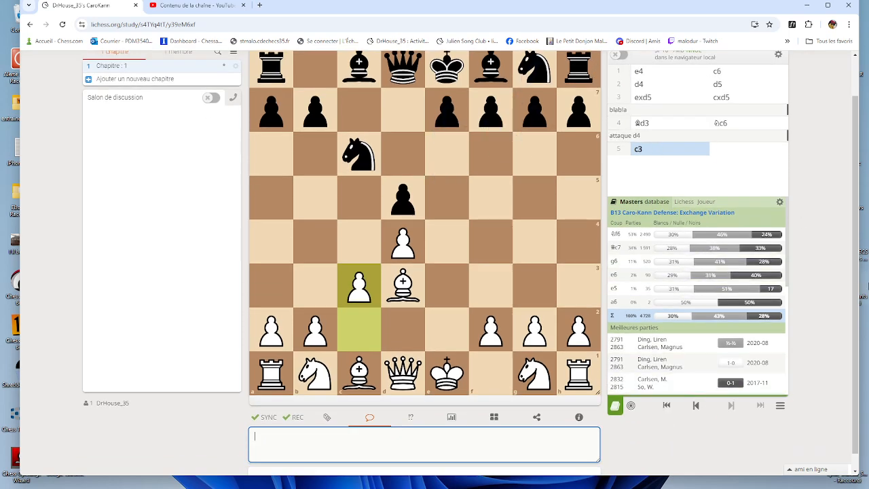
pyautogui.moveTo(857, 304); pyautogui.dragTo(852, 260)
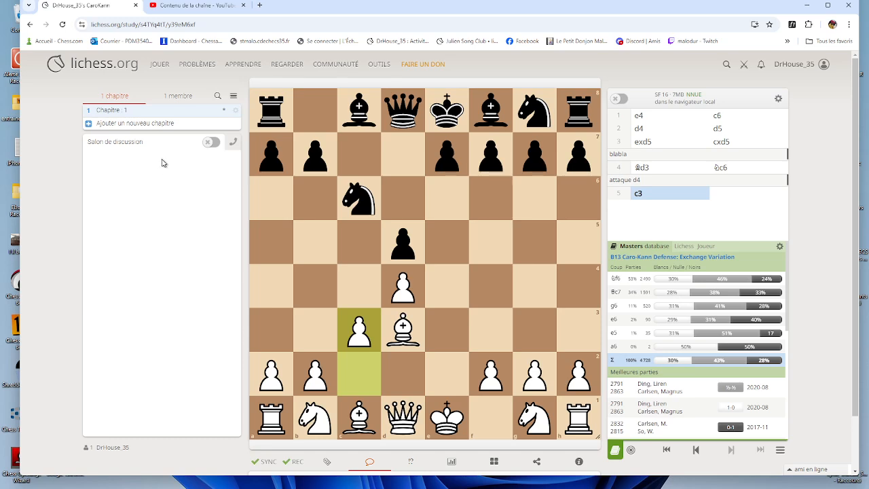
# Step: Add a new chapter to the study named "Chapitre : 2 avance", keeping the default settings
pyautogui.click(98, 125)
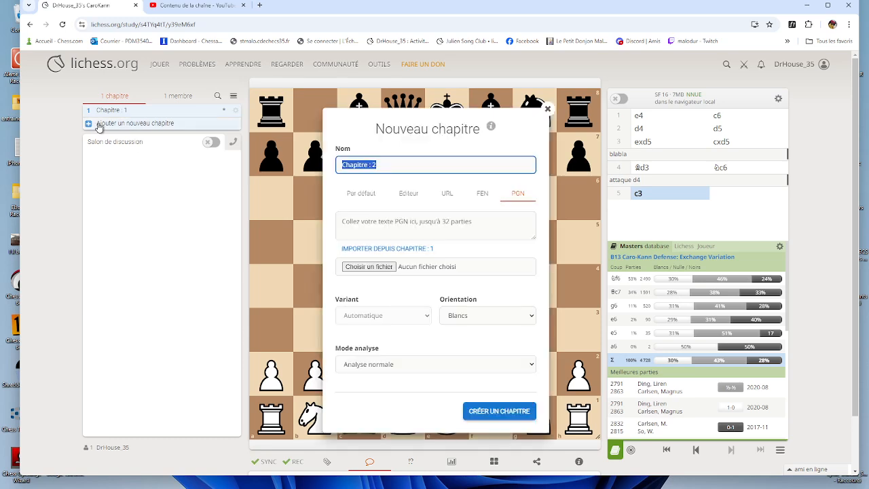
pyautogui.click(393, 168)
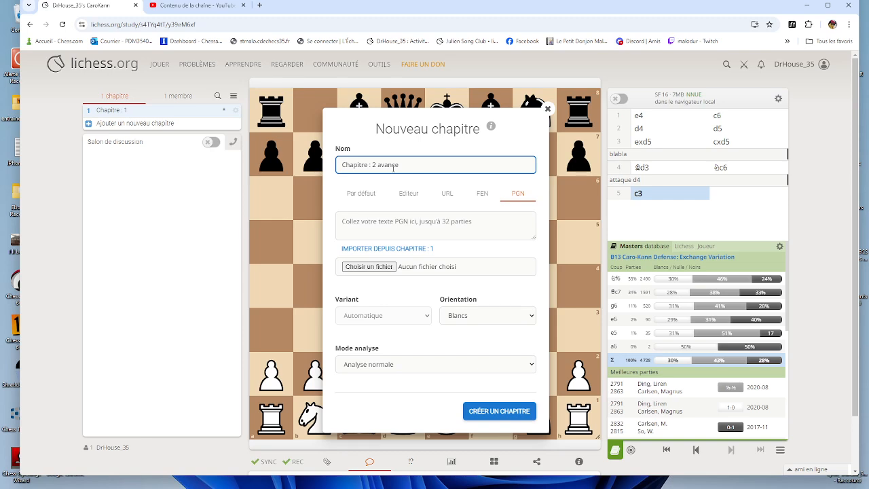
pyautogui.click(498, 412)
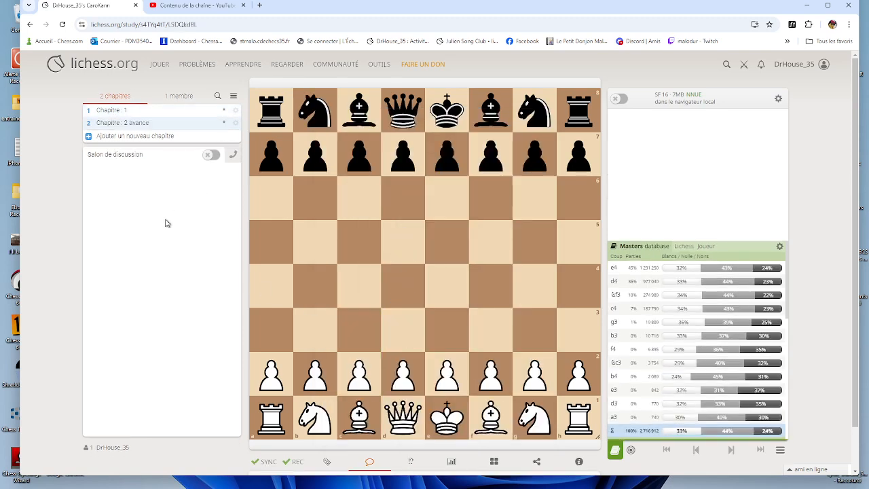
# Step: Play the Caro-Kann advance line in the new chapter: 1. e4 c6 2. d4 d5 3. e5
pyautogui.moveTo(441, 375); pyautogui.dragTo(446, 288)
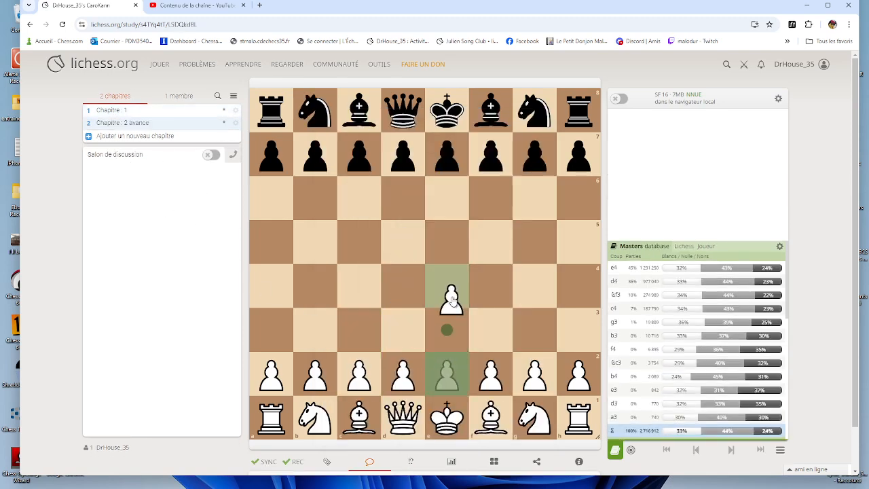
pyautogui.moveTo(359, 165); pyautogui.dragTo(359, 200)
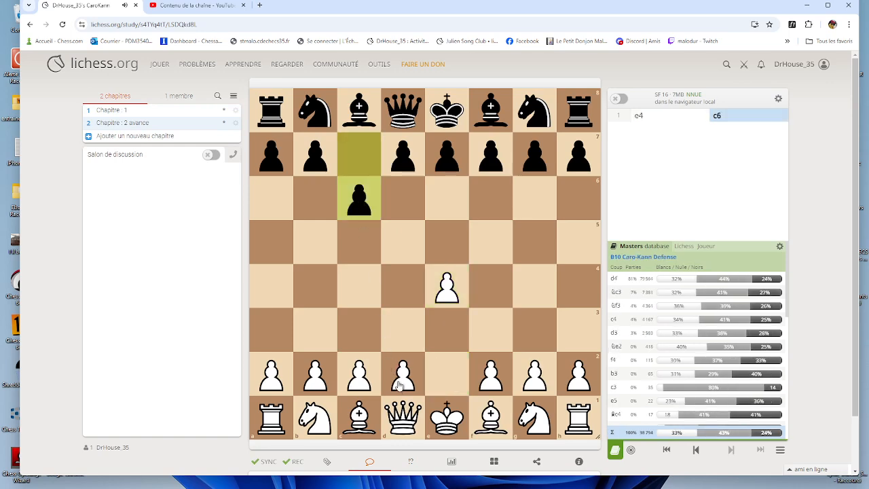
pyautogui.moveTo(399, 384); pyautogui.dragTo(403, 293)
pyautogui.moveTo(403, 155); pyautogui.dragTo(403, 243)
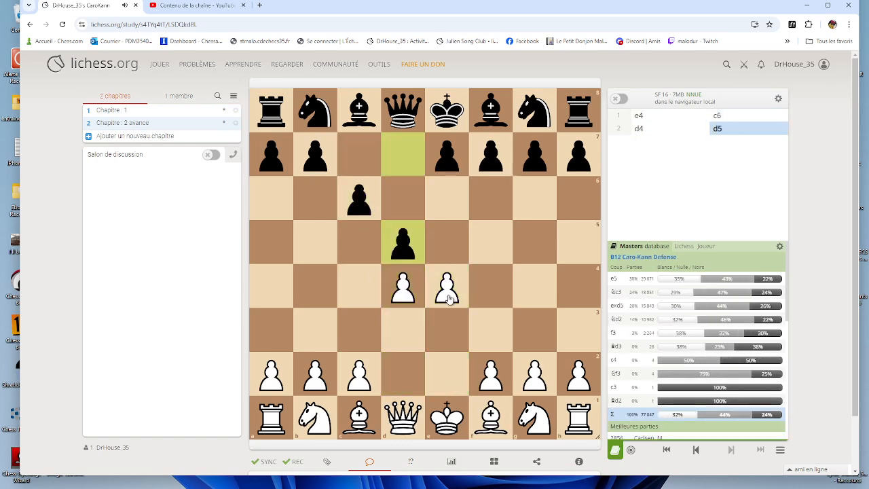
pyautogui.moveTo(446, 294); pyautogui.dragTo(453, 264)
# Step: Comment the move 3. e5 with "var d'avance"
pyautogui.scroll(-1, 161, 294)
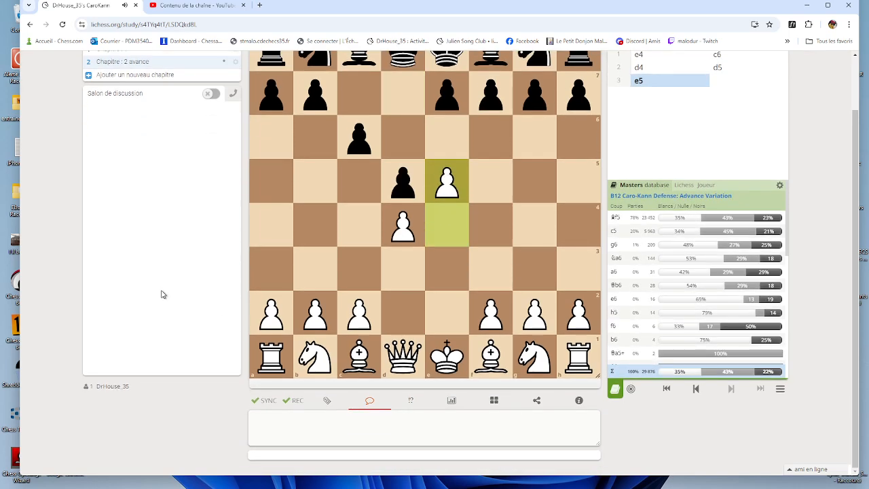
pyautogui.click(285, 419)
pyautogui.write("var d'avance")
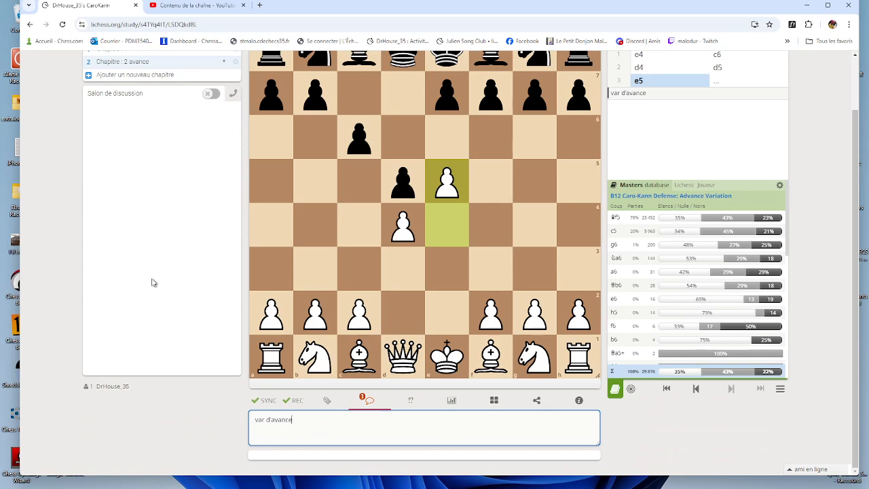
pyautogui.click(127, 203)
pyautogui.scroll(1, 164, 205)
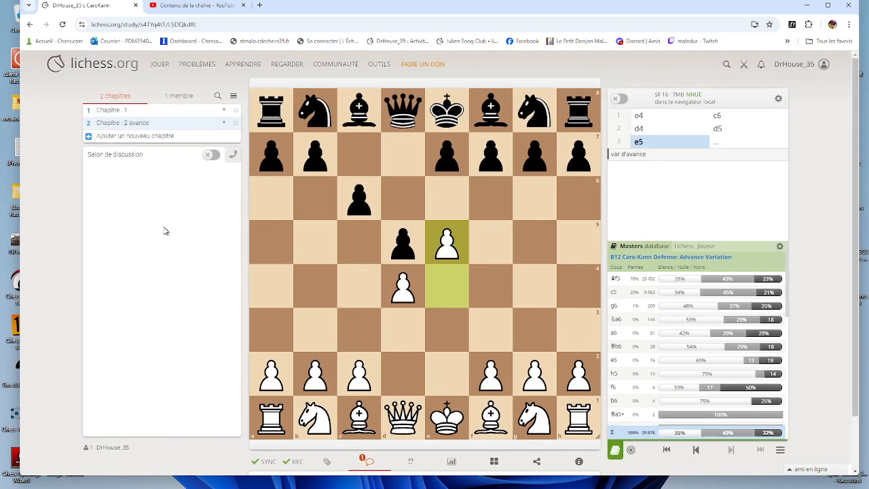
pyautogui.scroll(-1, 164, 232)
pyautogui.scroll(1, 164, 231)
# Step: Practice against the computer from the 3. e5 position, answer 3... c5 with 4. c3, and end the practice after its reply
pyautogui.click(630, 451)
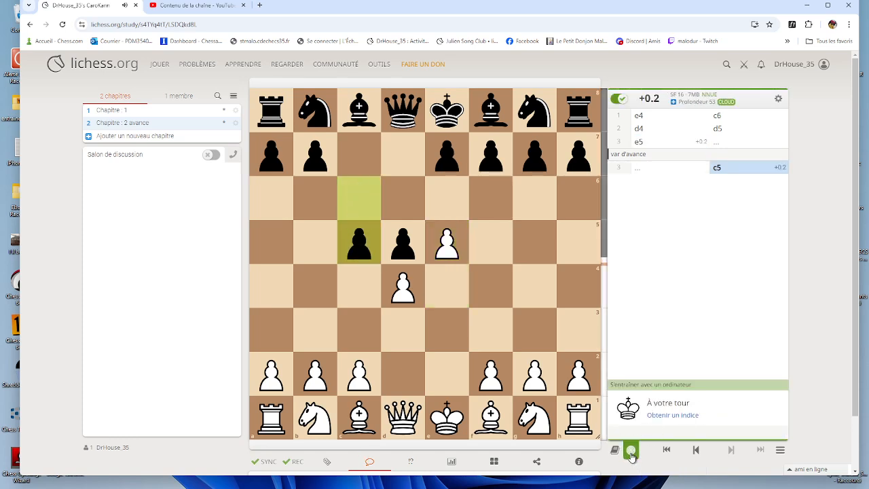
pyautogui.moveTo(360, 375); pyautogui.dragTo(360, 329)
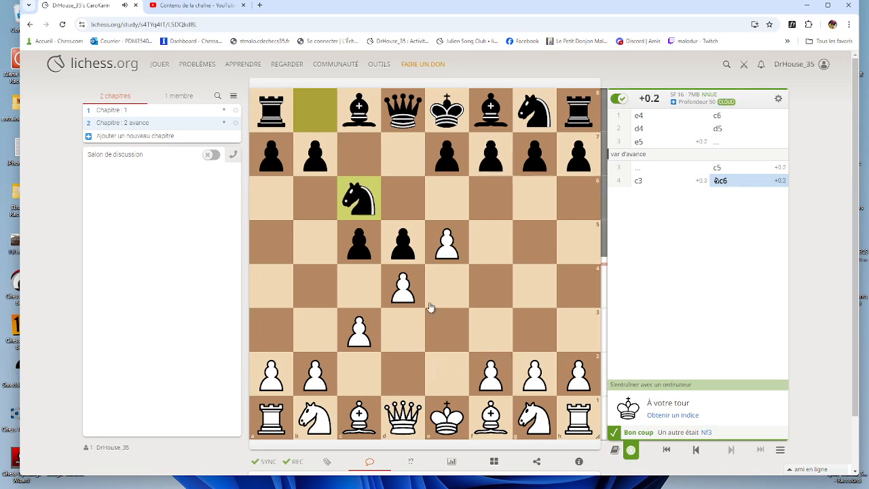
pyautogui.click(632, 453)
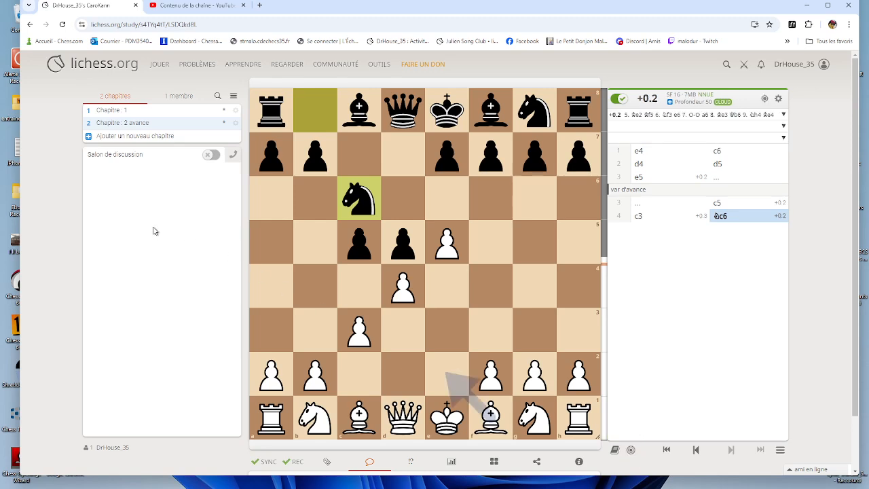
# Step: Look at the study's member list and its edit settings, leaving all options as they are
pyautogui.click(181, 99)
pyautogui.click(181, 100)
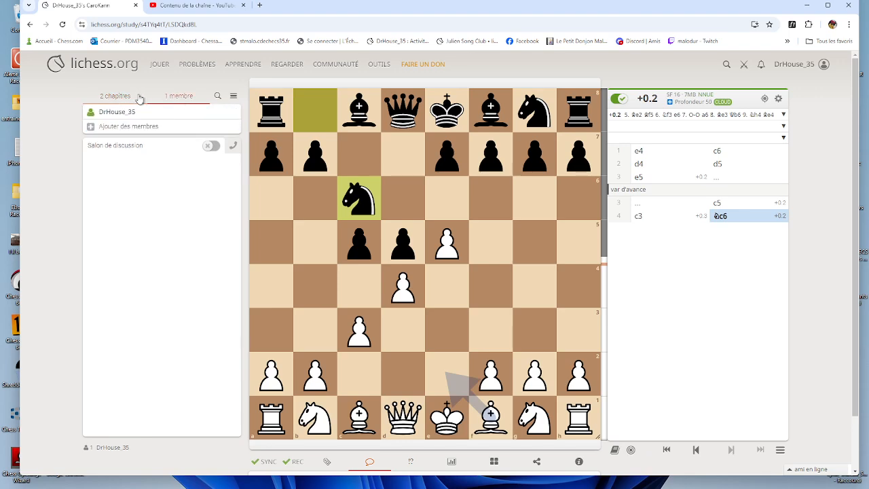
pyautogui.click(233, 97)
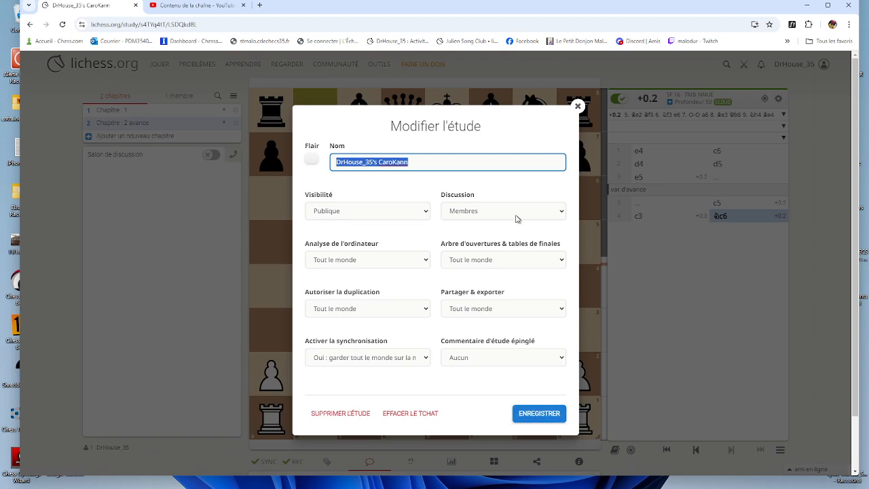
pyautogui.click(520, 410)
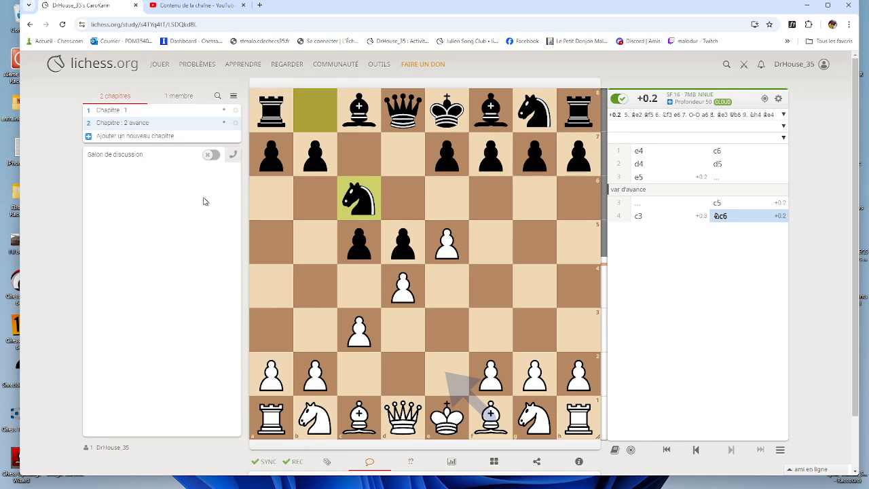
pyautogui.click(234, 96)
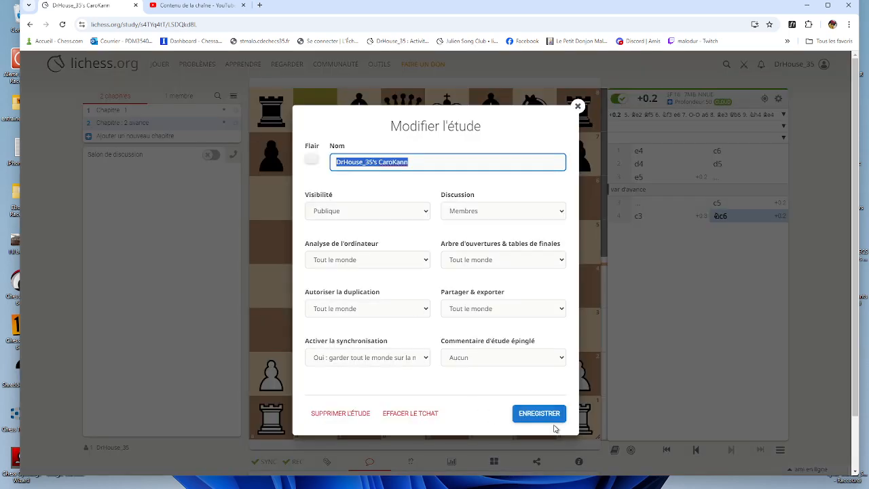
pyautogui.click(575, 108)
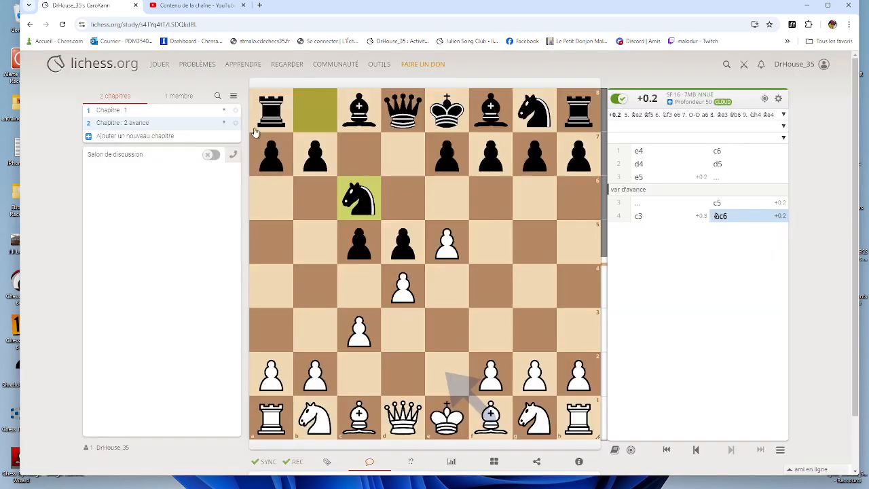
# Step: Leave the study for the home page, look at the game lobby and Practice page, and open the list of all studies
pyautogui.click(107, 66)
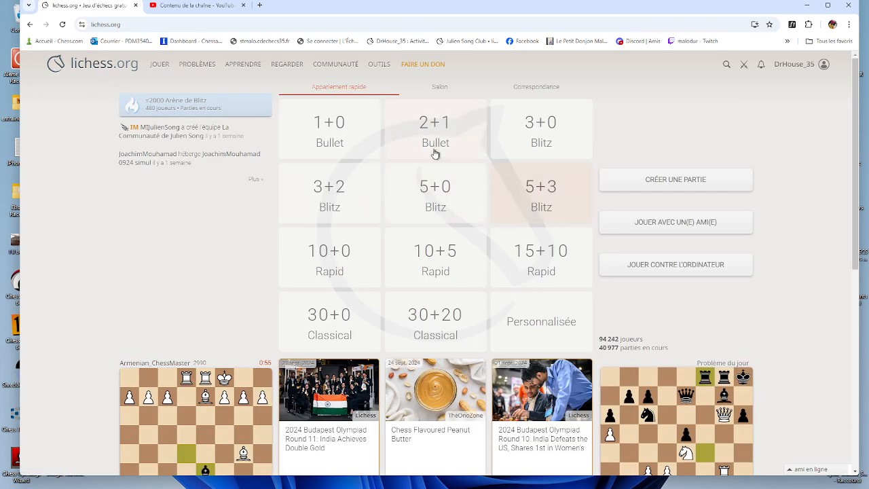
pyautogui.click(437, 87)
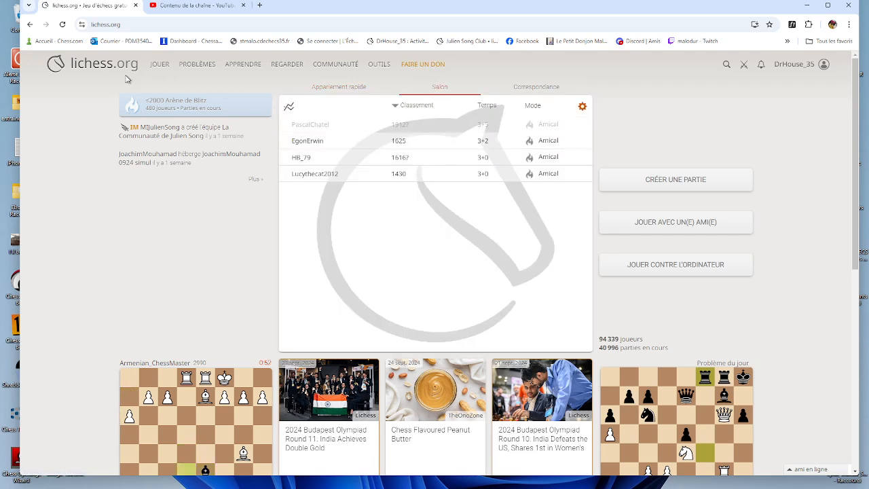
pyautogui.moveTo(239, 68)
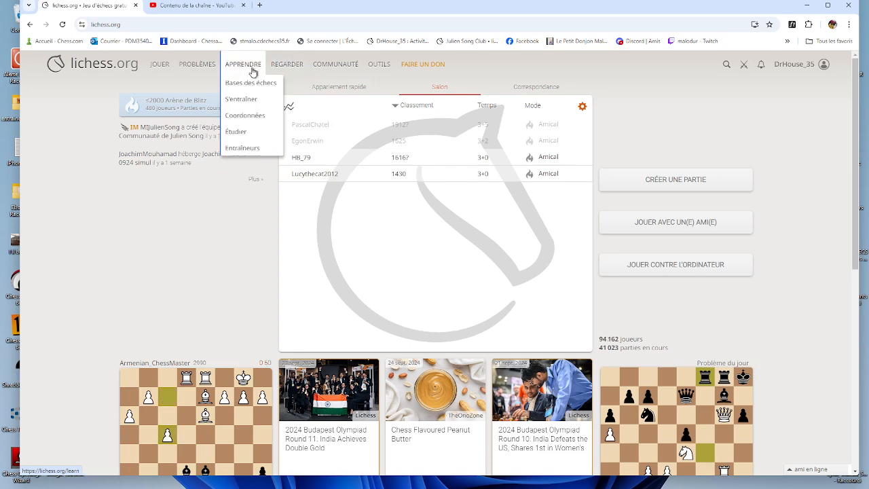
pyautogui.click(248, 100)
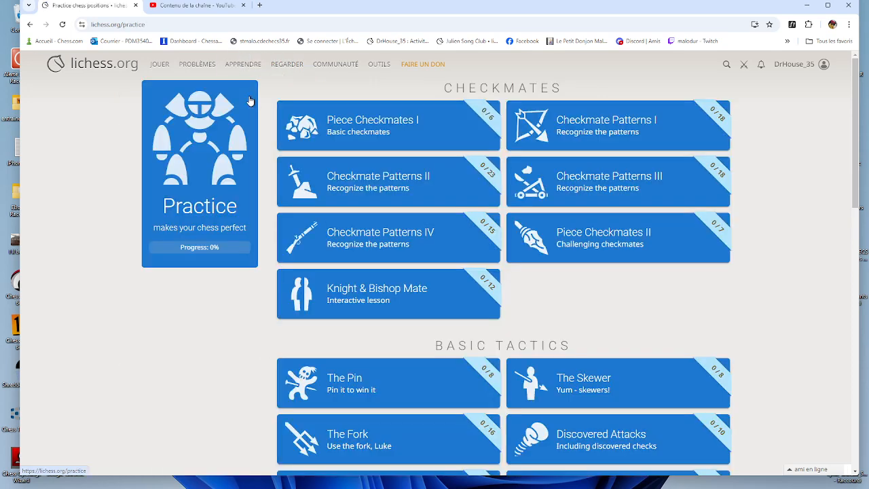
pyautogui.moveTo(243, 65)
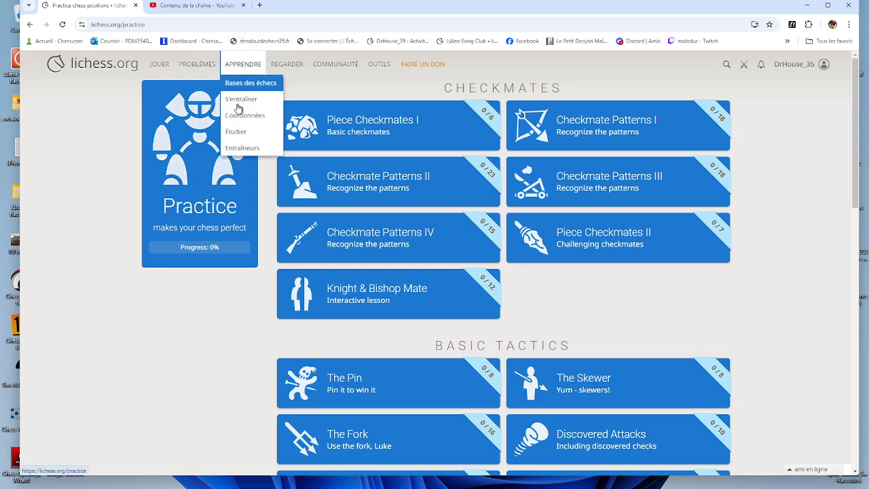
pyautogui.click(235, 131)
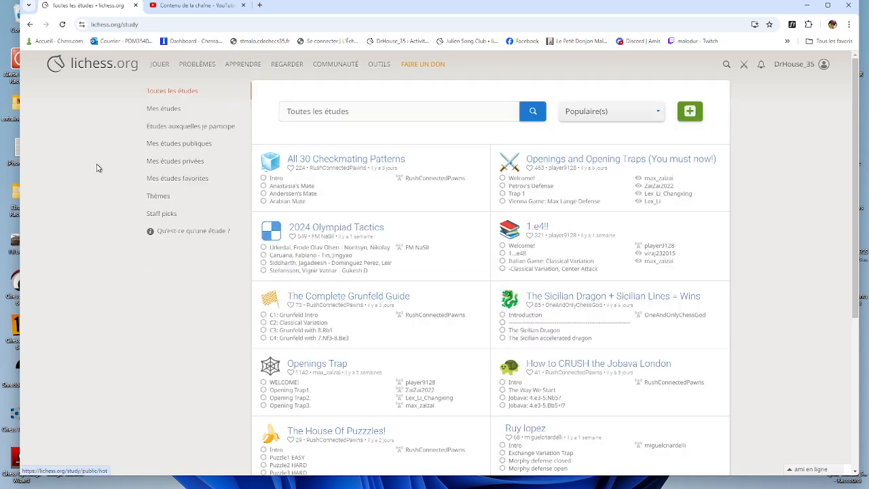
# Step: Browse the user's own studies, narrow them to the public ones, and open the CaroKann study
pyautogui.click(163, 113)
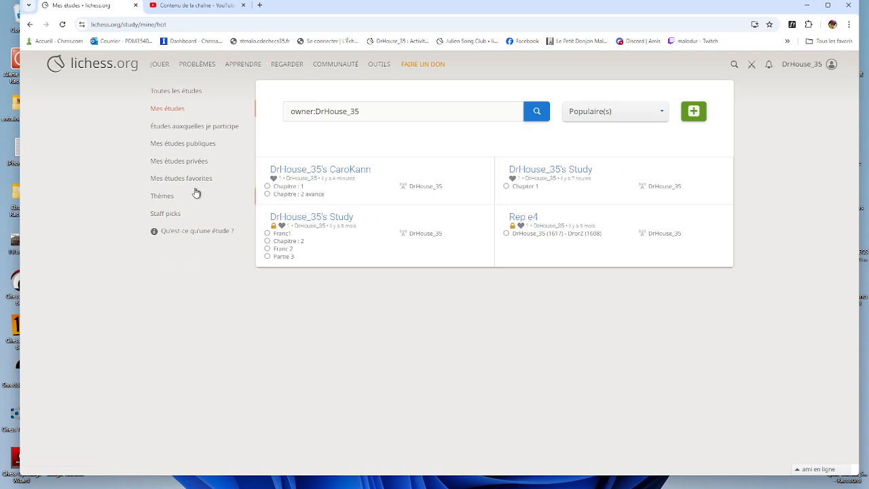
pyautogui.click(194, 146)
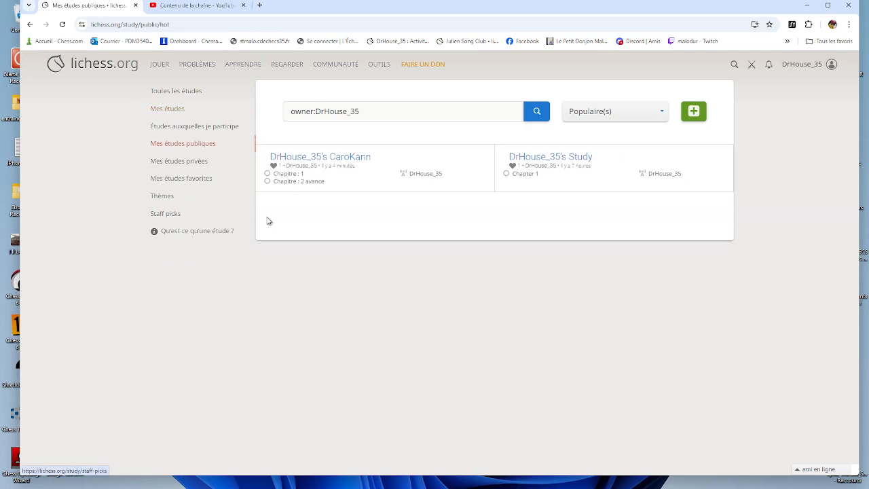
pyautogui.click(365, 176)
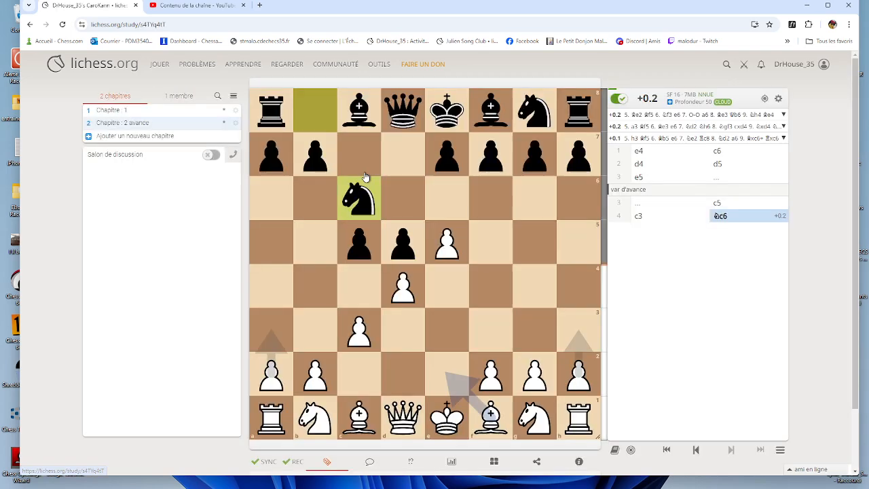
# Step: Open the study's sharing options and examine the PGN downloads, study and chapter URLs, website embed code and FEN
pyautogui.scroll(-1, 174, 208)
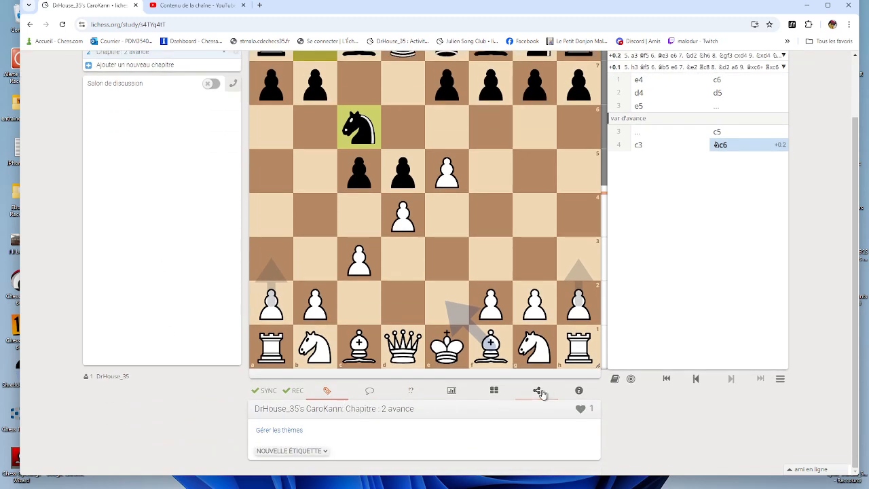
pyautogui.click(539, 391)
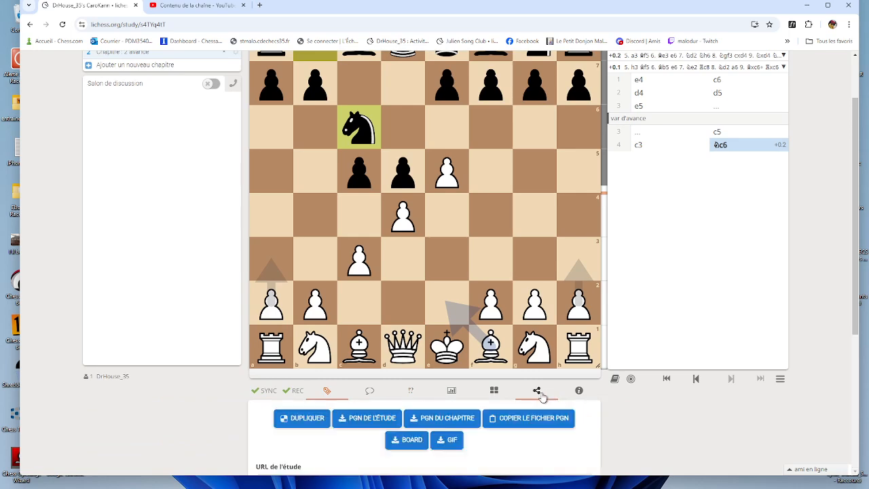
pyautogui.scroll(-4, 628, 407)
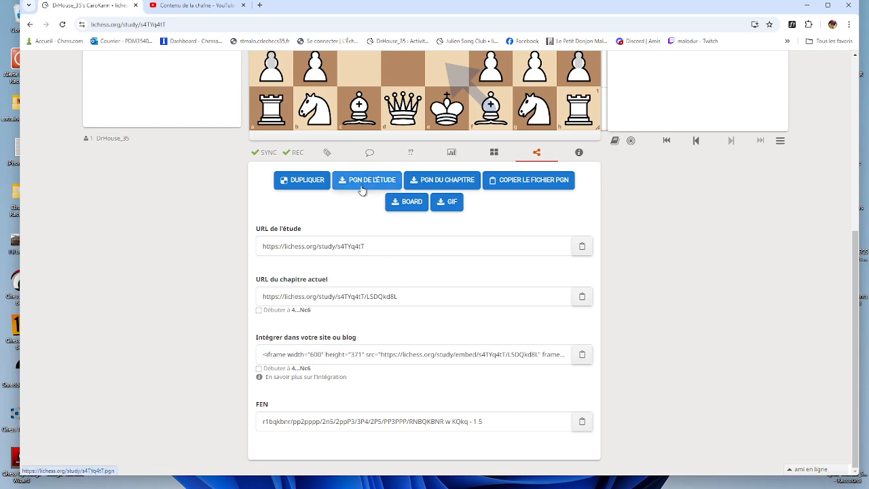
pyautogui.scroll(4, 106, 235)
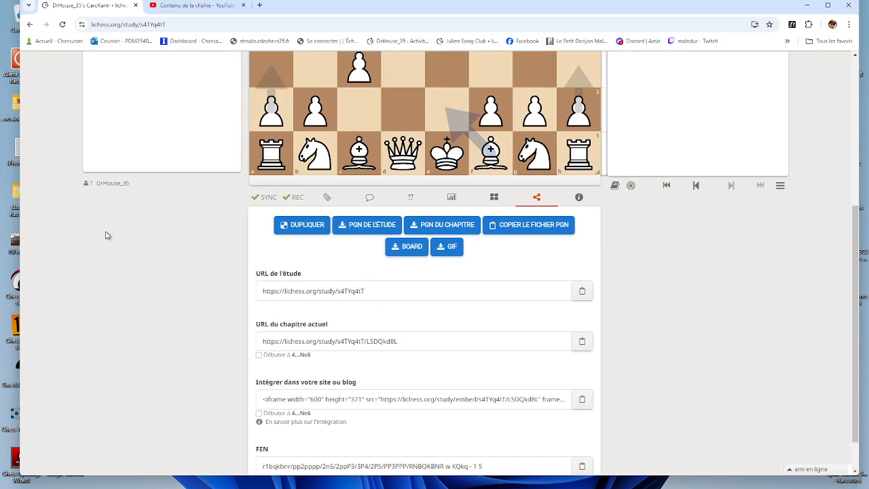
pyautogui.scroll(-2, 108, 235)
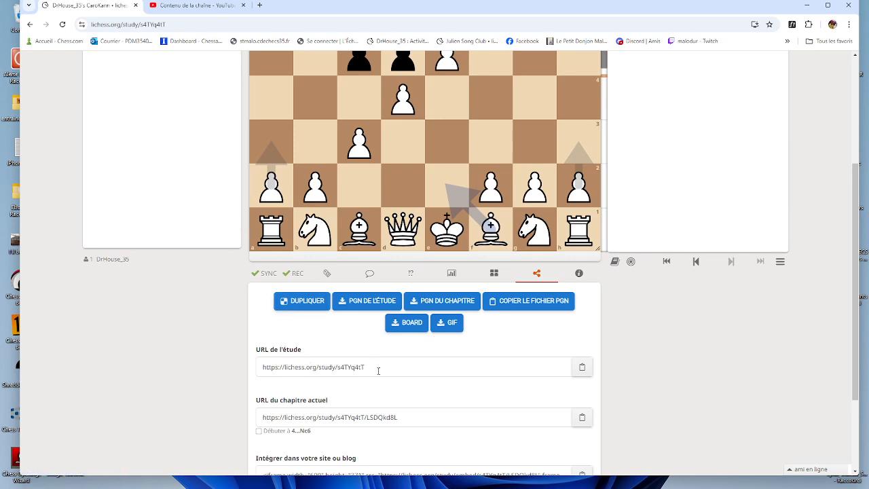
pyautogui.scroll(-2, 230, 382)
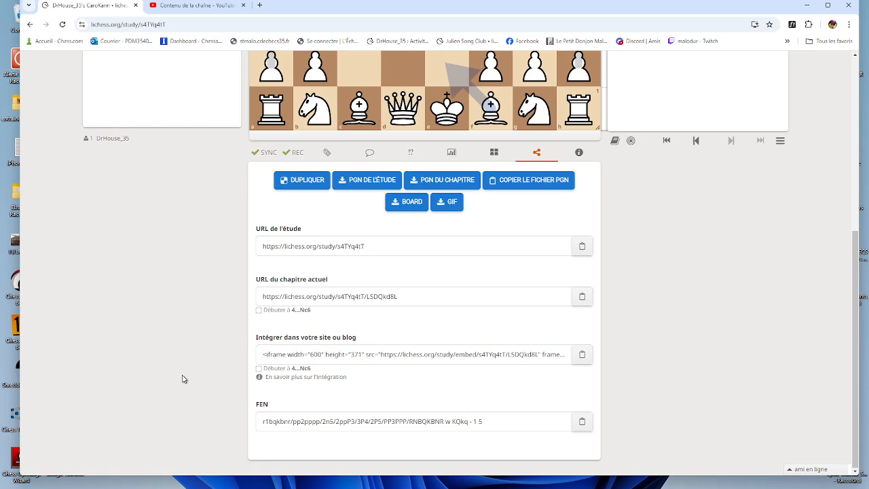
pyautogui.moveTo(155, 488)
pyautogui.scroll(2, 183, 275)
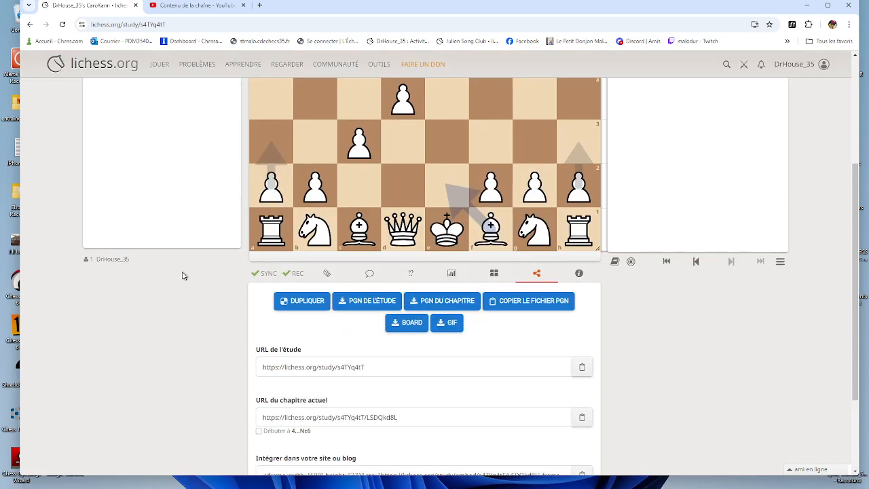
pyautogui.scroll(-2, 182, 277)
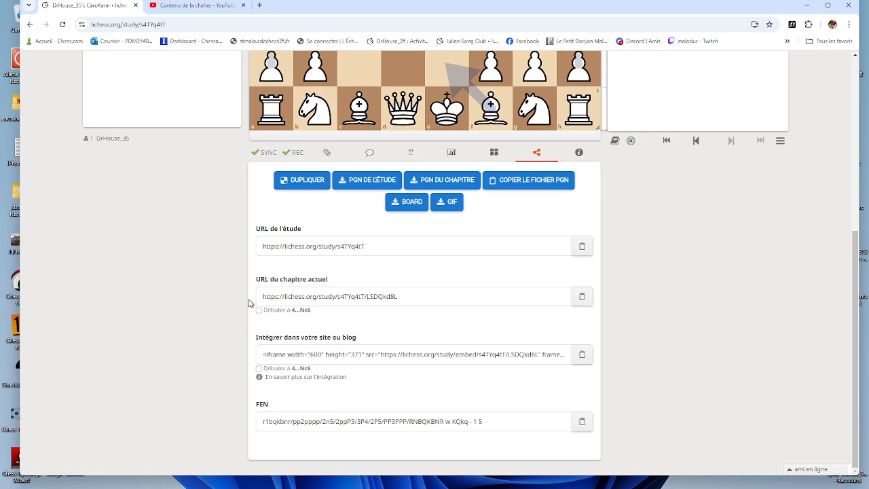
# Step: Switch to the L'Échiquier Malouin website in Edge and log in with the prefilled account credentials
pyautogui.moveTo(122, 486)
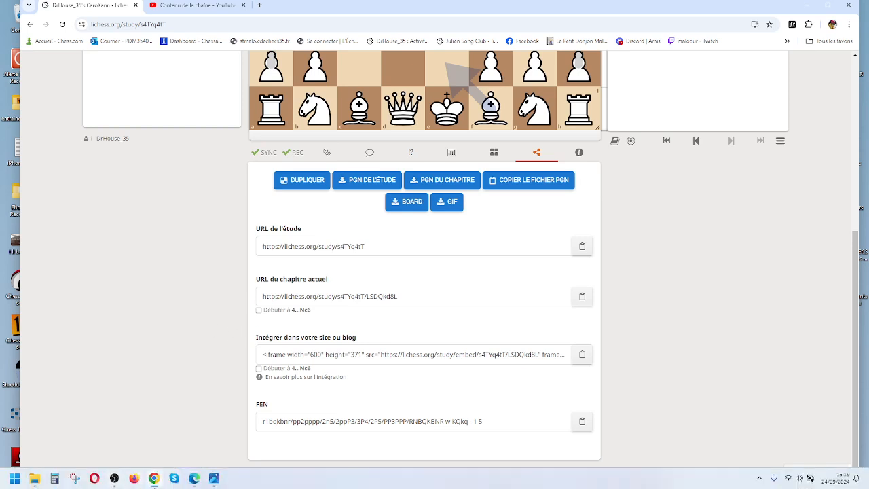
pyautogui.click(194, 478)
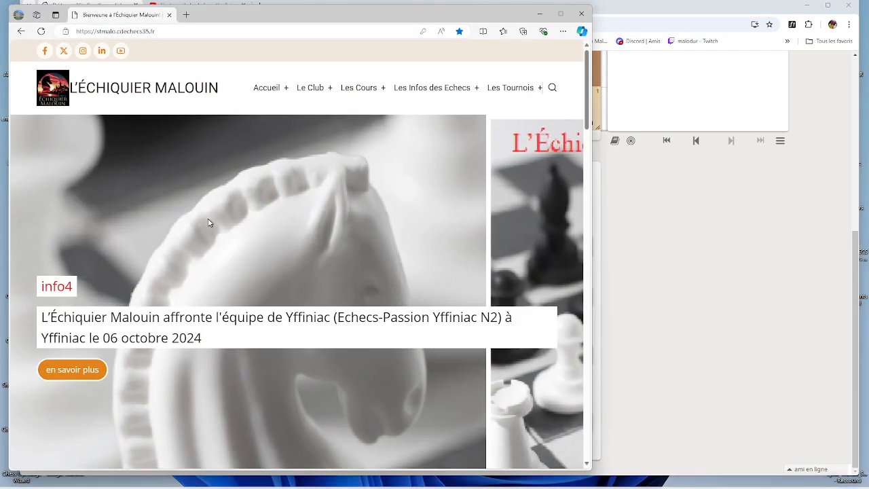
pyautogui.scroll(-20, 228, 198)
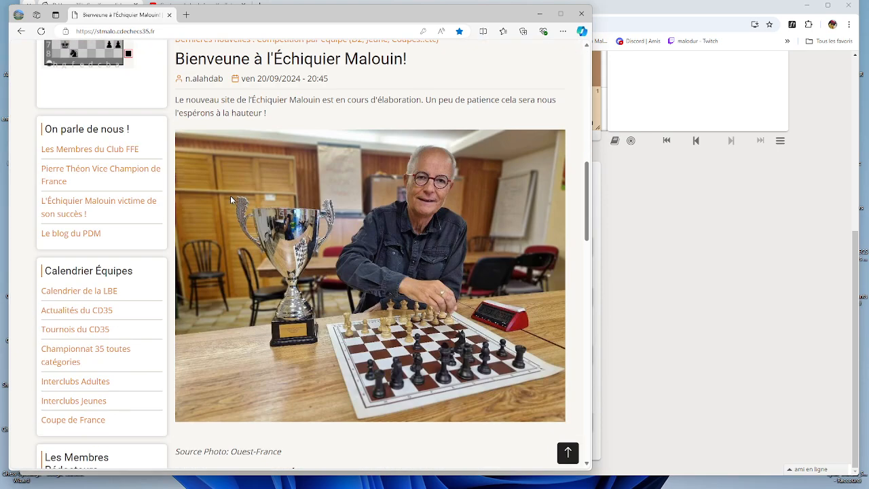
pyautogui.scroll(-3, 209, 222)
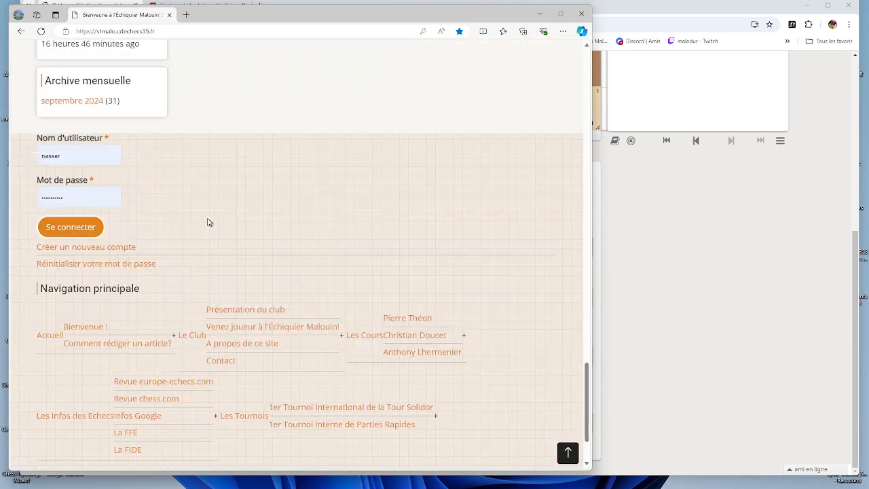
pyautogui.click(65, 230)
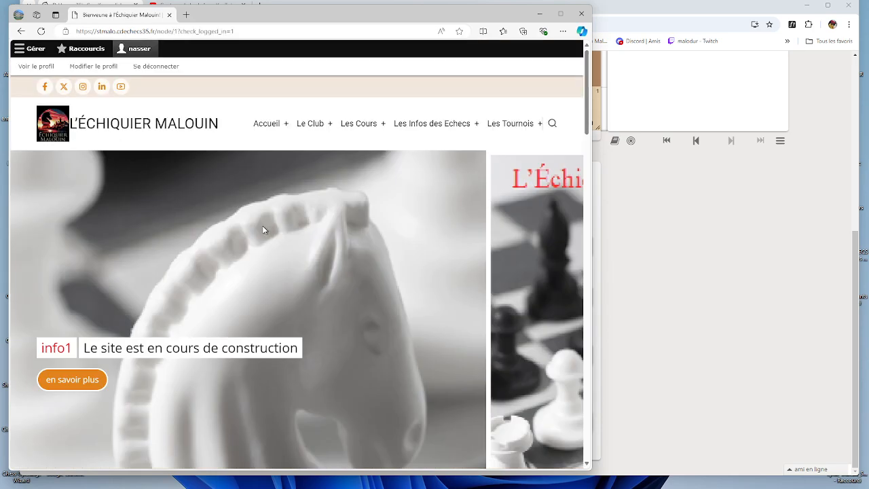
# Step: Open the site's content administration and start adding a new item of type Article
pyautogui.click(30, 49)
pyautogui.click(30, 67)
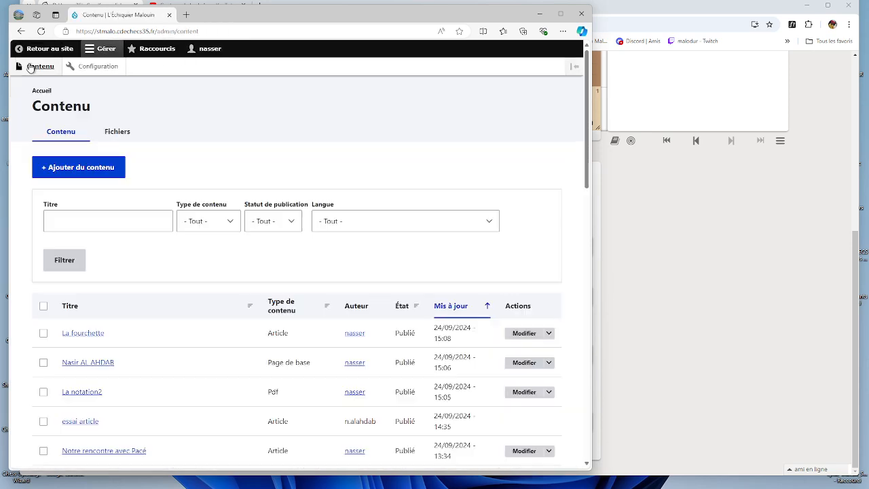
pyautogui.click(54, 169)
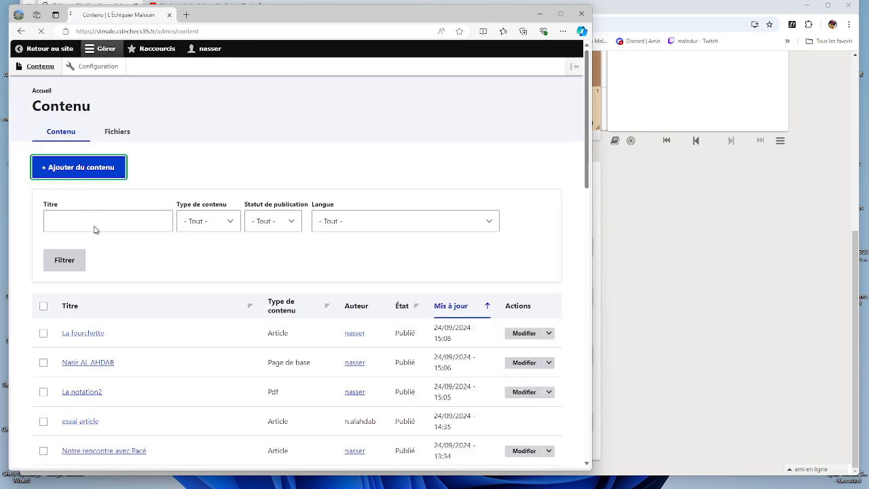
pyautogui.click(66, 151)
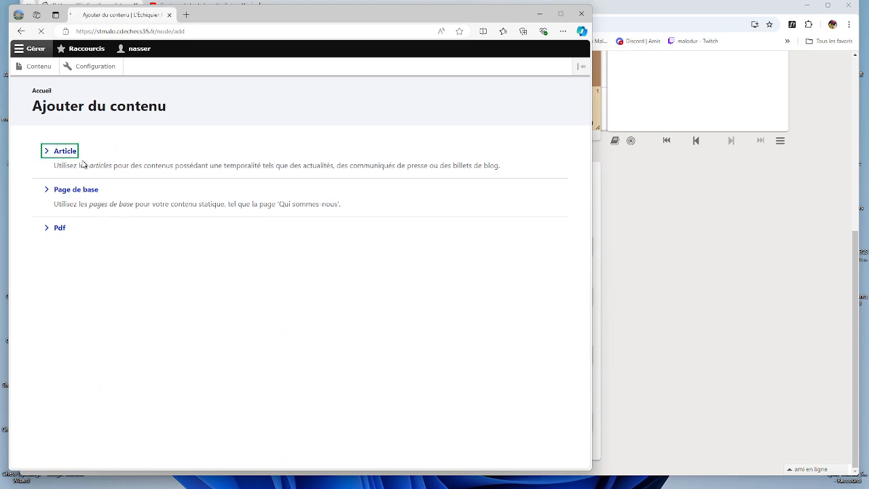
# Step: Title the new article "Caro-Kann"
pyautogui.click(121, 173)
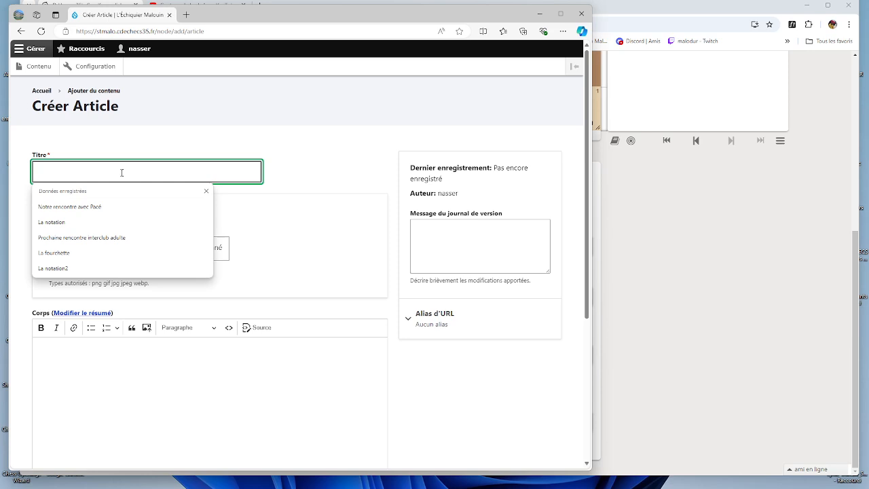
pyautogui.write('Car')
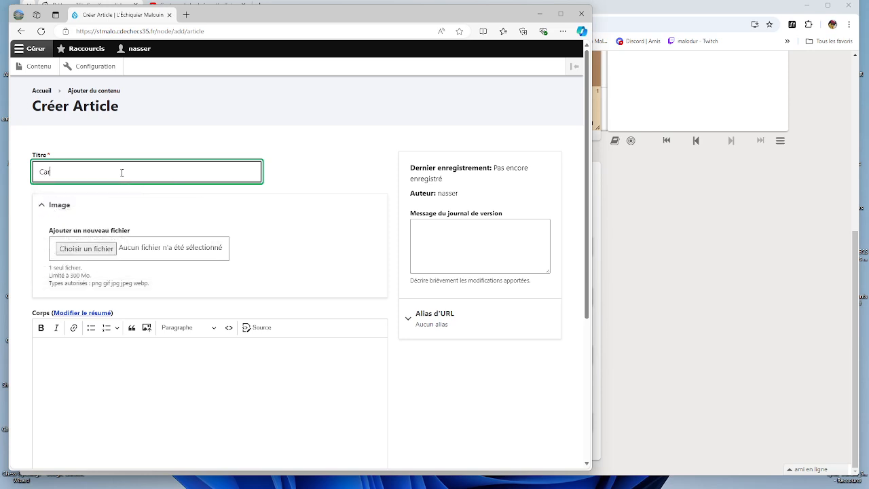
pyautogui.write('oKa')
pyautogui.press('BackSpace')
pyautogui.write('-Kann')
# Step: Copy the website embed code of chapter 2 from the Lichess study and return to the article form in Edge
pyautogui.click(110, 366)
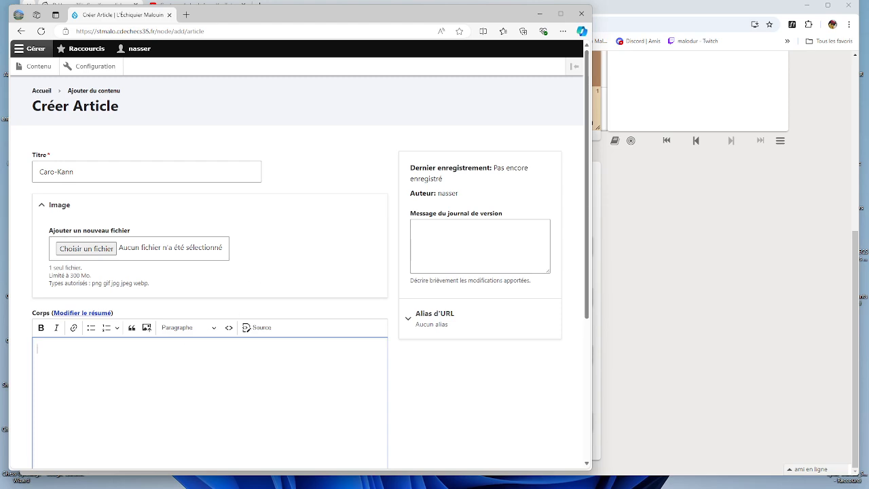
pyautogui.click(634, 252)
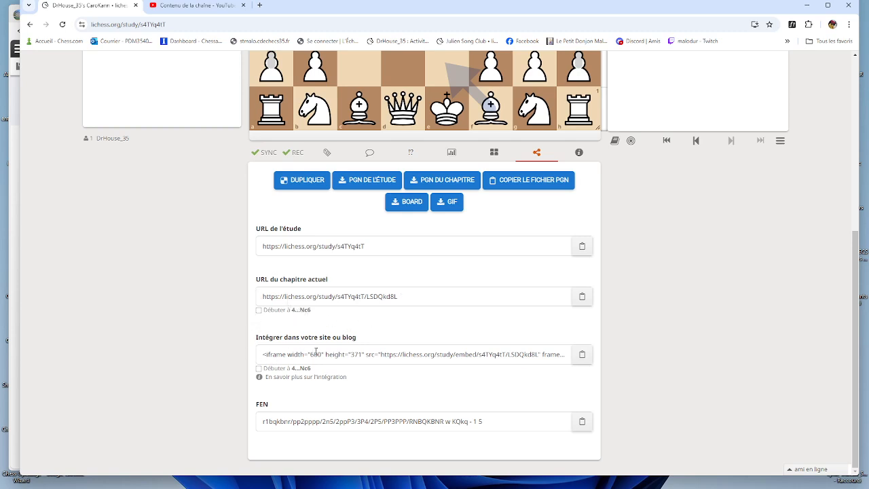
pyautogui.click(581, 354)
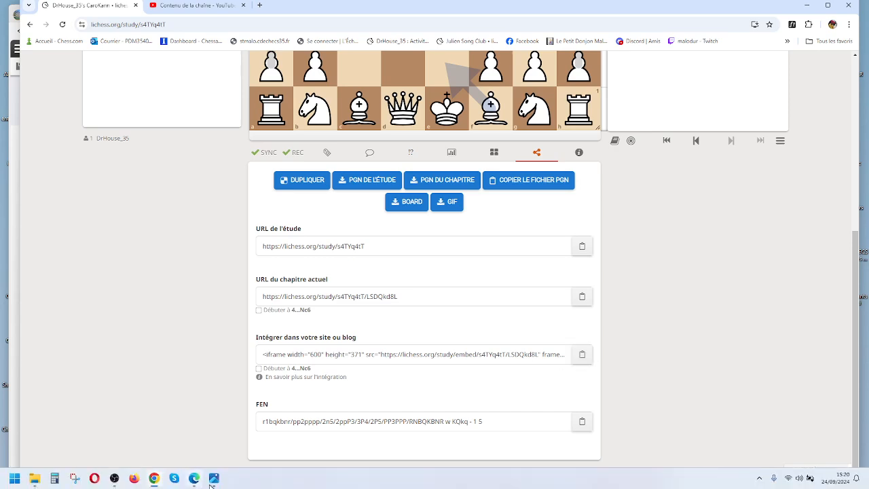
pyautogui.click(194, 478)
# Step: Try the embed code as ordinary text in the article body, checking it in the preview before returning to the form
pyautogui.rightClick(142, 375)
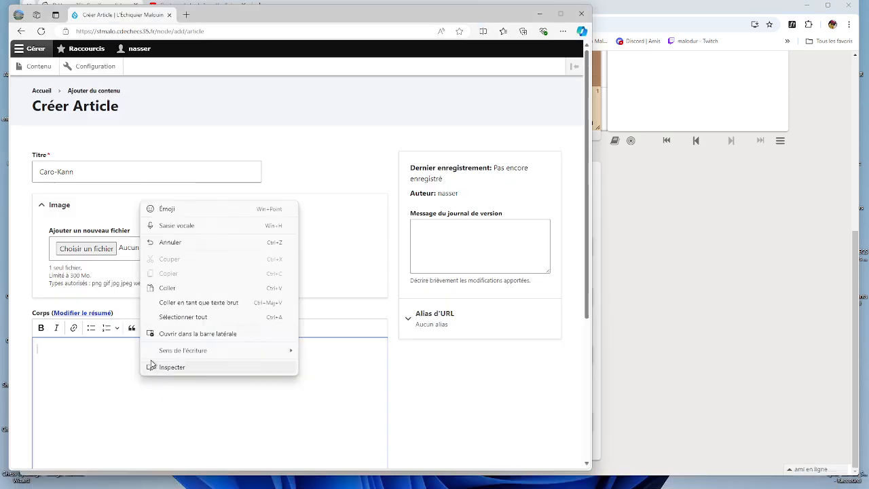
pyautogui.click(167, 288)
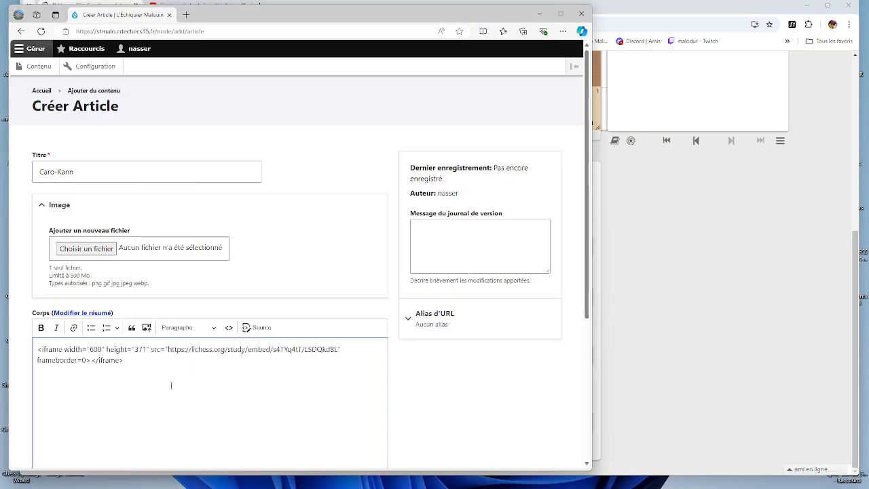
pyautogui.scroll(-2, 149, 370)
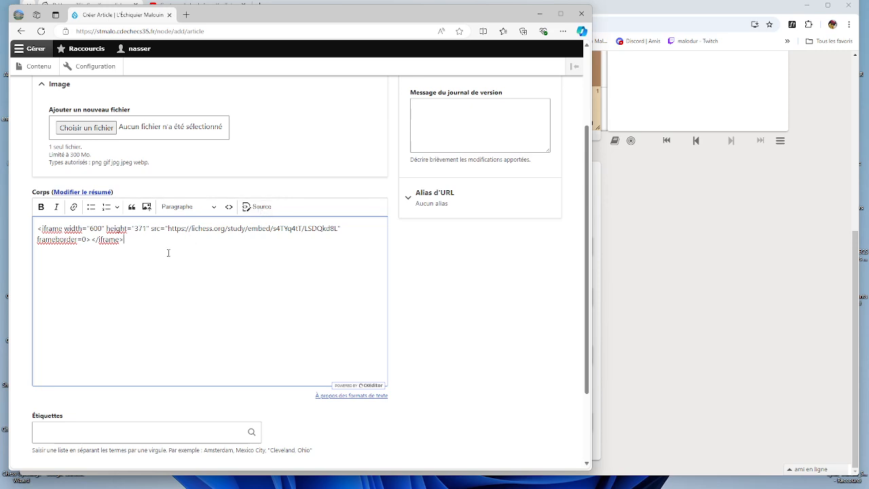
pyautogui.hotkey('ctrl', 'a')
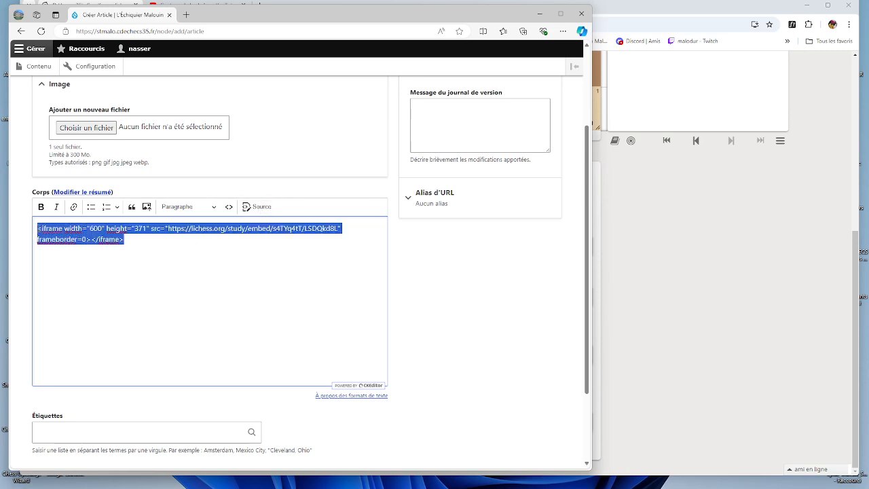
pyautogui.scroll(-3, 144, 278)
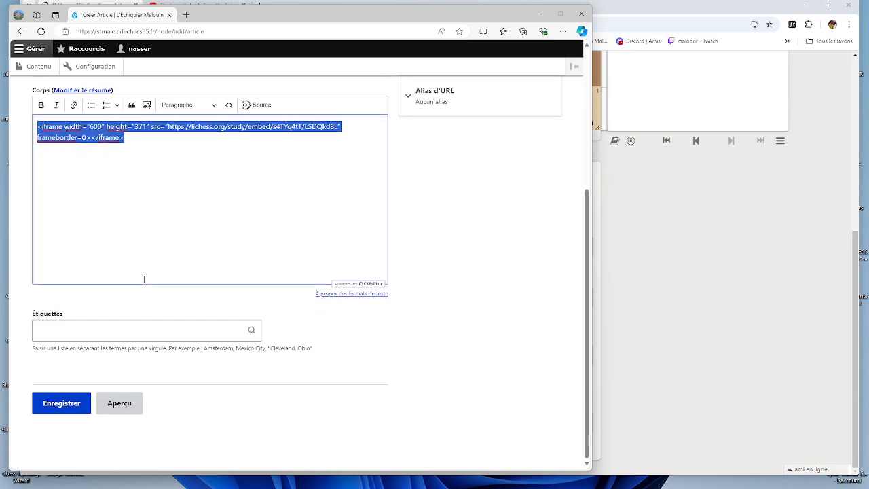
pyautogui.click(128, 413)
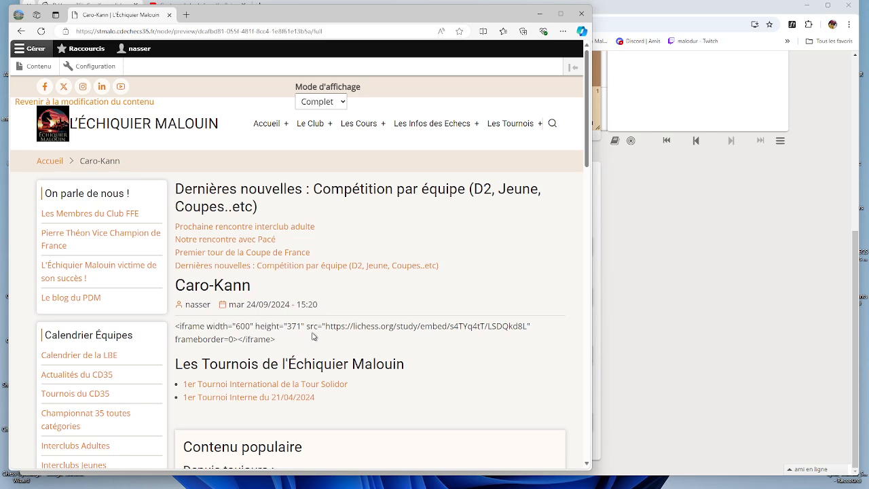
pyautogui.click(21, 32)
# Step: Switch the article body to source editing and paste the Lichess iframe embed code there
pyautogui.scroll(2, 139, 259)
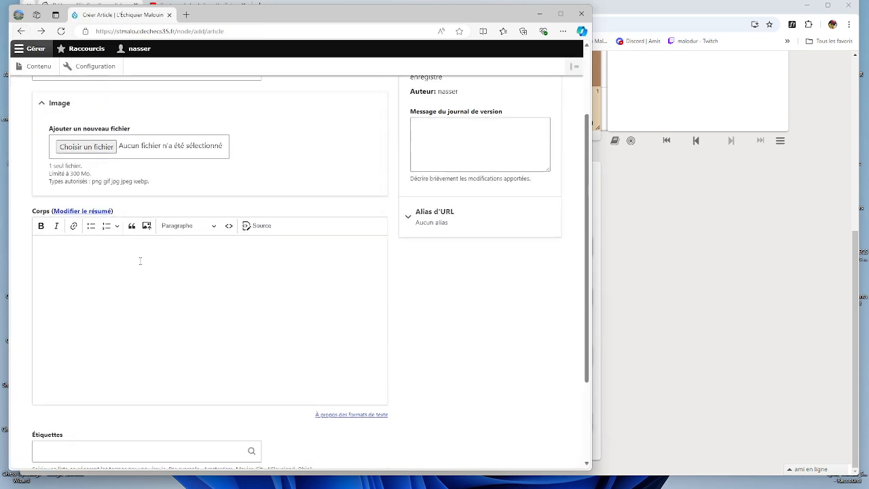
pyautogui.scroll(-2, 186, 316)
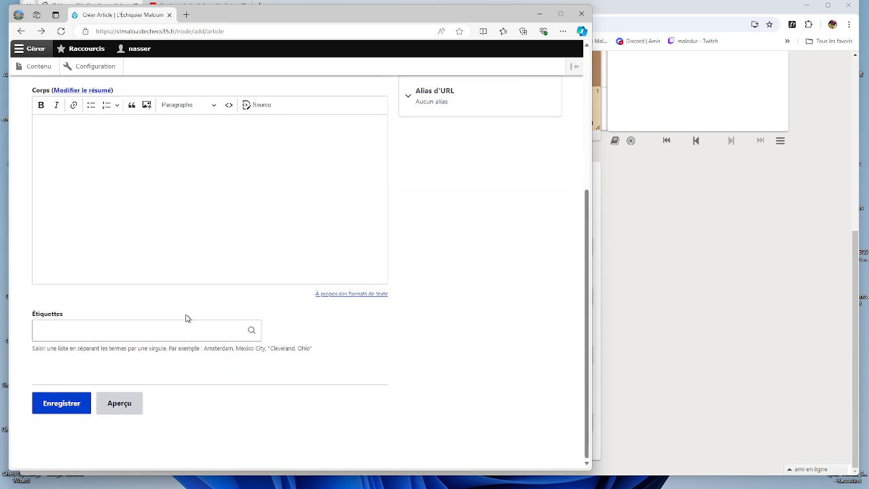
pyautogui.scroll(2, 194, 299)
pyautogui.click(249, 229)
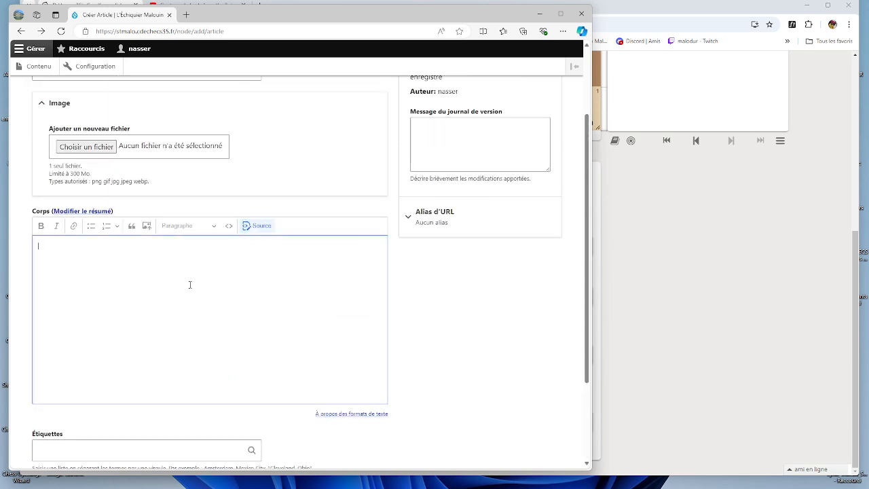
pyautogui.scroll(-2, 190, 284)
pyautogui.scroll(2, 188, 283)
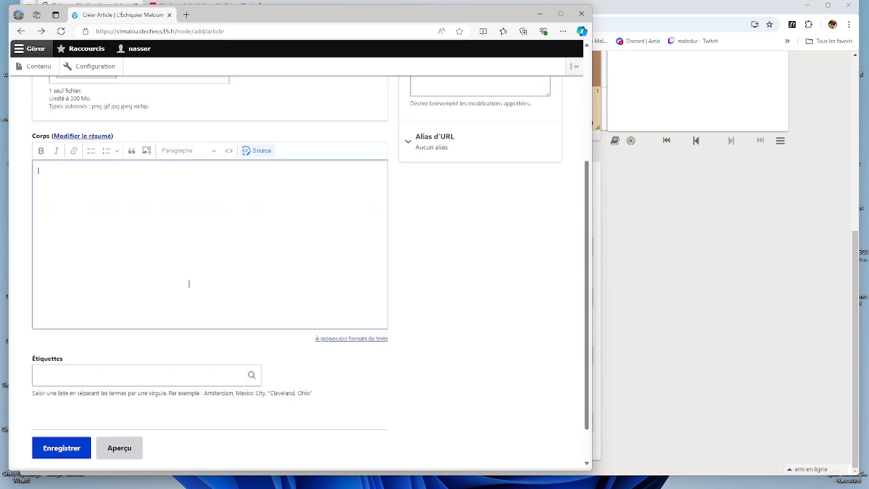
pyautogui.rightClick(146, 264)
pyautogui.click(165, 350)
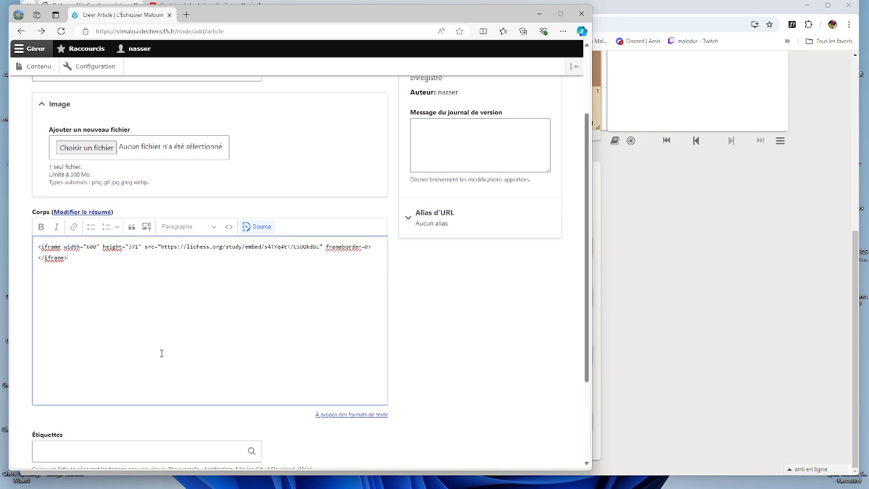
# Step: Preview the article with the pasted embed code, look through the page and return to the article form
pyautogui.scroll(-2, 135, 355)
pyautogui.click(127, 404)
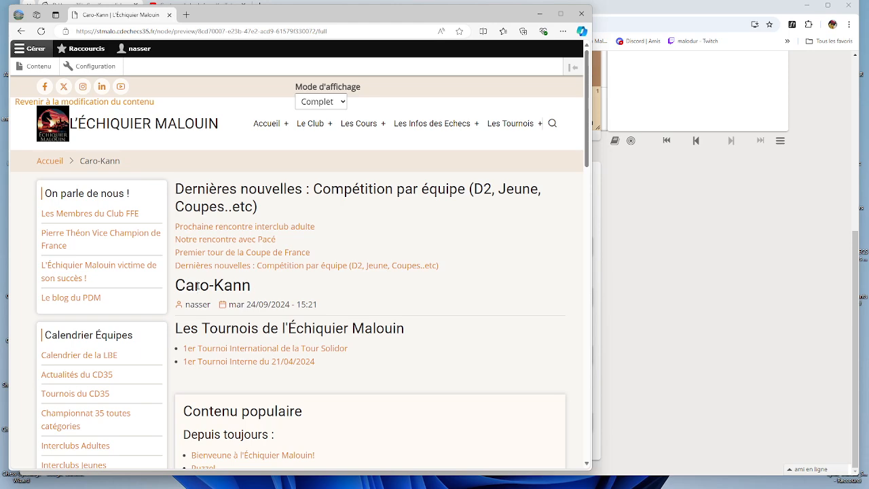
pyautogui.scroll(-10, 178, 295)
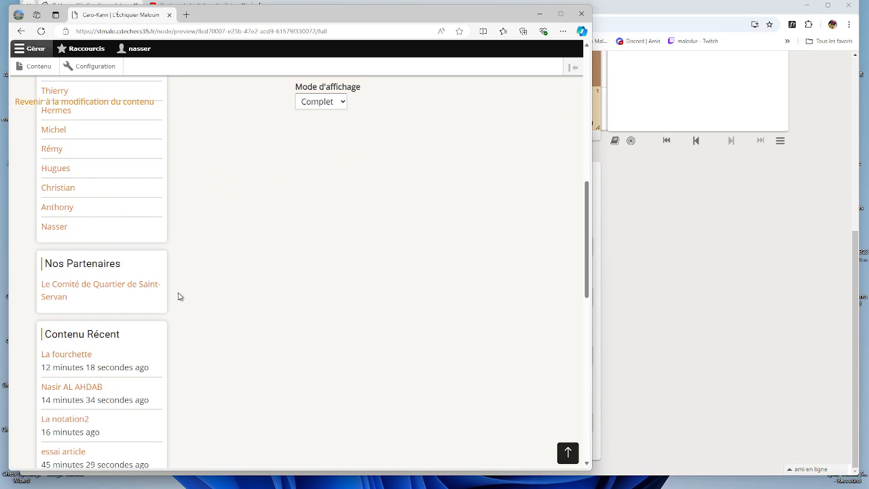
pyautogui.scroll(10, 178, 295)
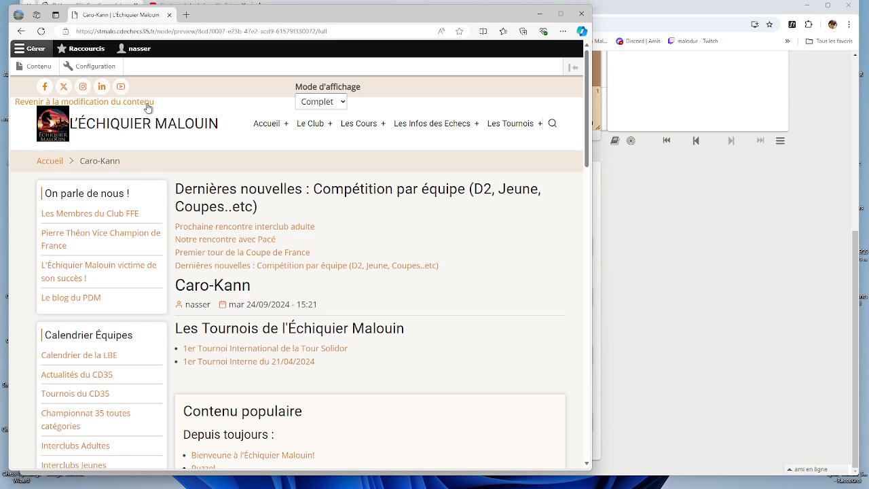
pyautogui.click(21, 32)
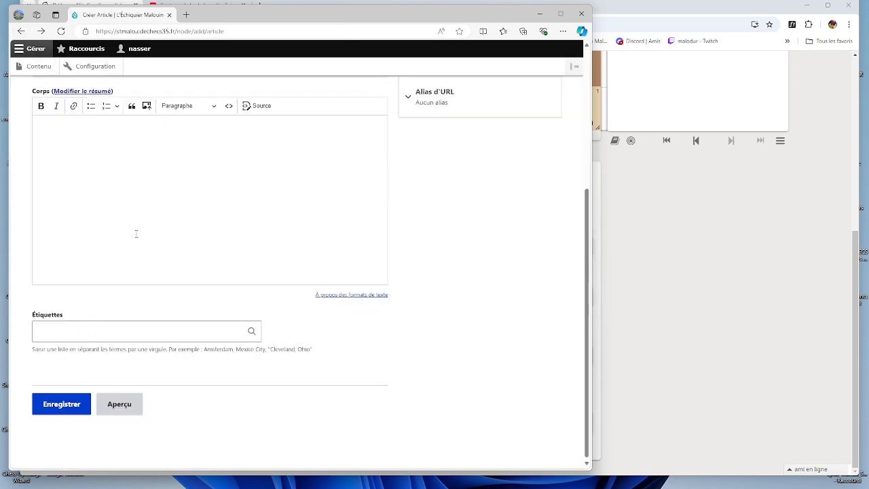
# Step: Paste the Lichess iframe embed code into the article body's source again and save the article
pyautogui.click(188, 176)
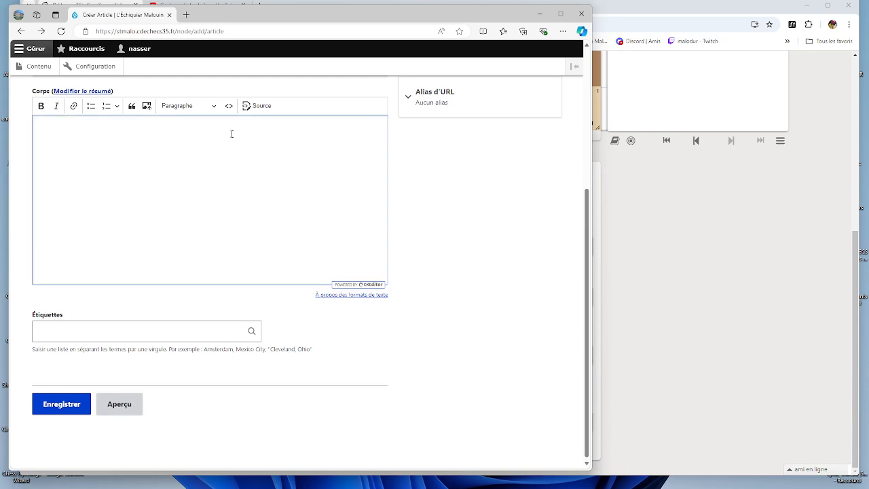
pyautogui.scroll(2, 164, 308)
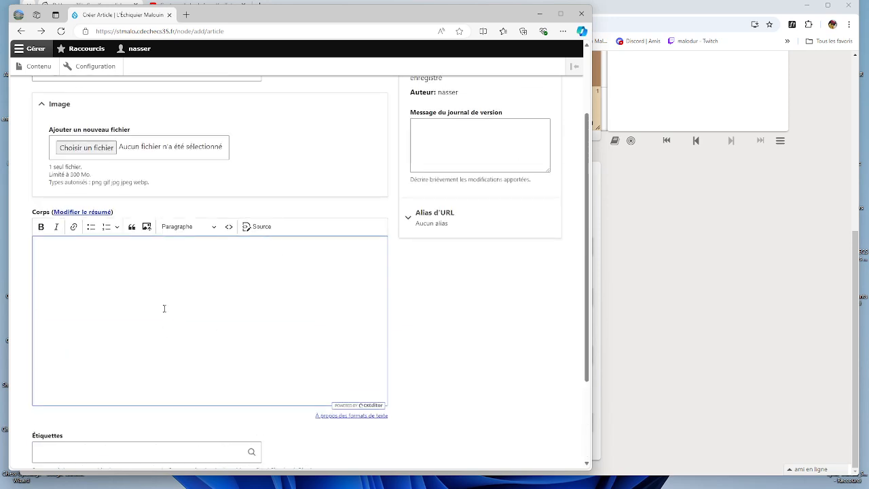
pyautogui.click(253, 227)
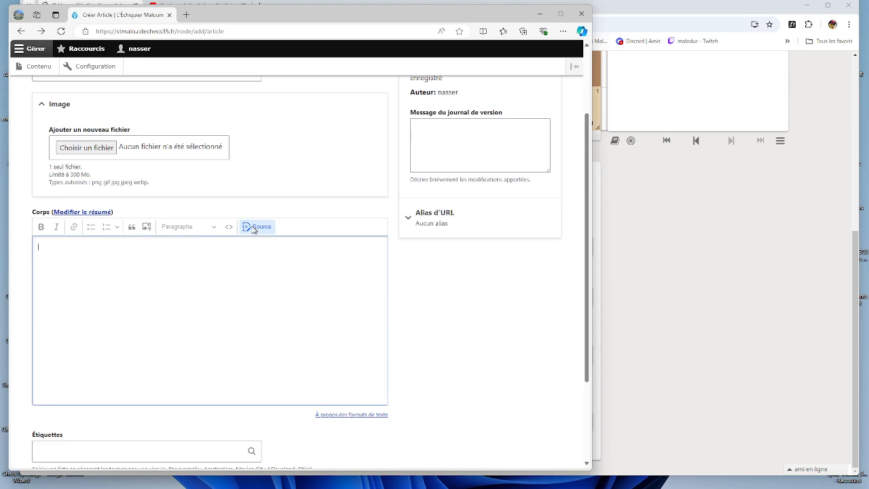
pyautogui.rightClick(200, 258)
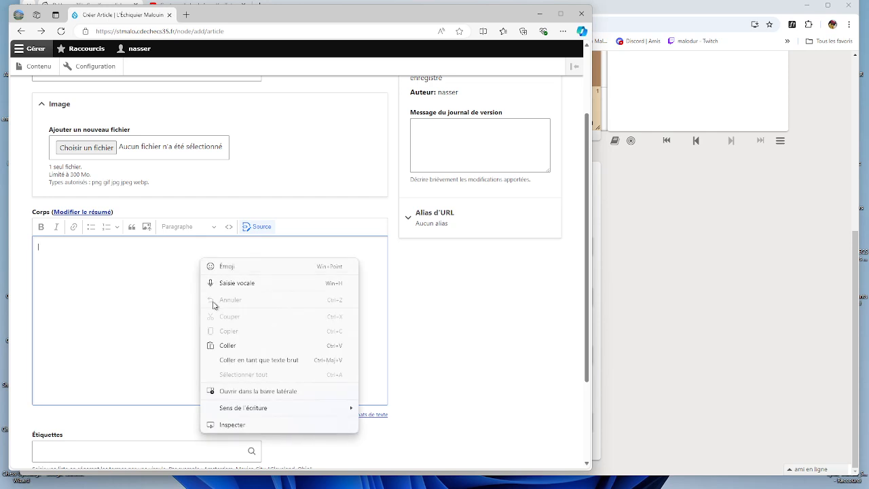
pyautogui.click(228, 346)
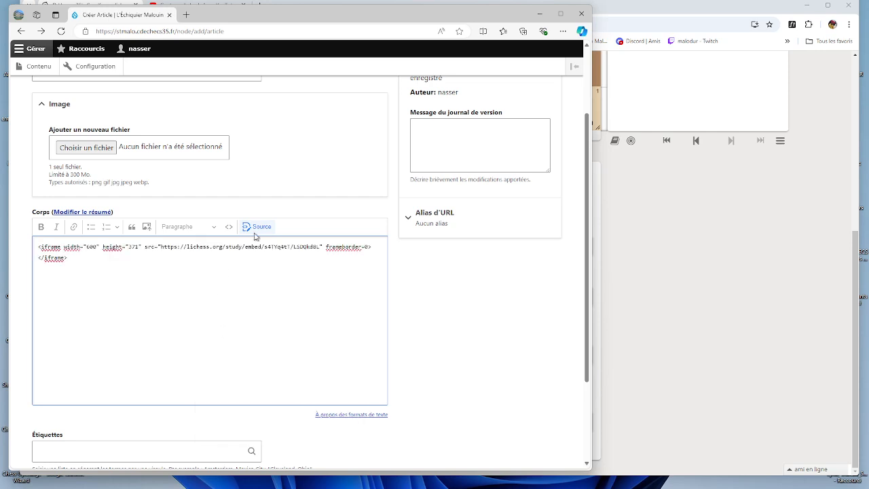
pyautogui.scroll(-2, 146, 291)
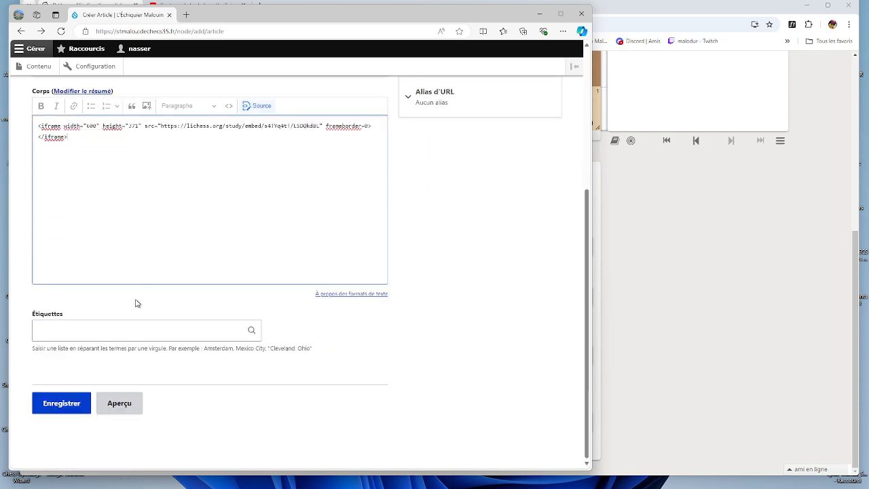
pyautogui.click(71, 404)
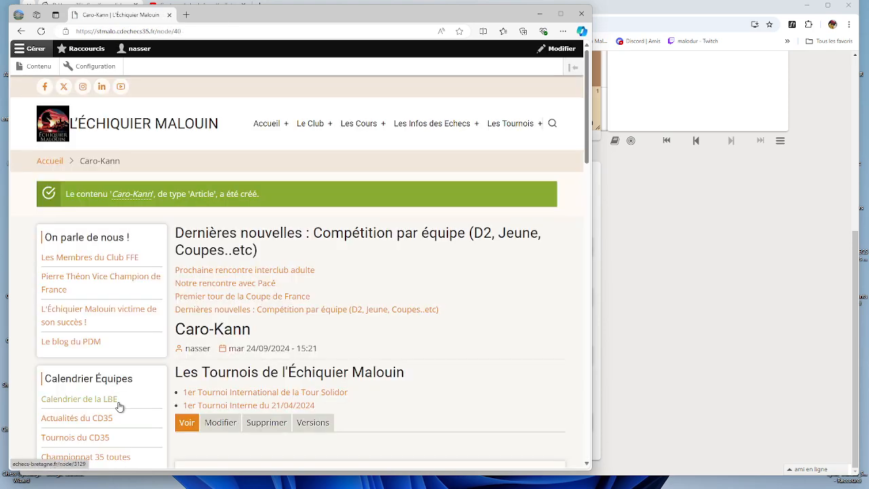
pyautogui.click(131, 195)
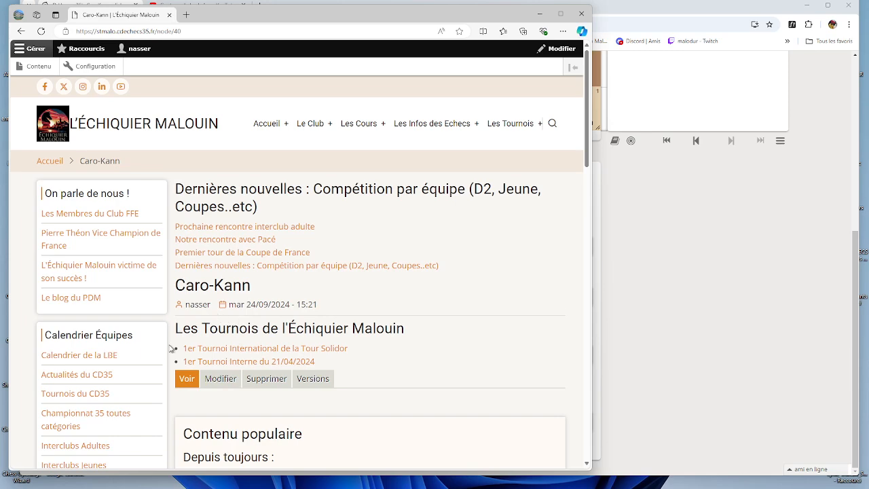
# Step: Reopen the Caro-Kann article for editing from the site's content list and check the body in source mode
pyautogui.click(40, 68)
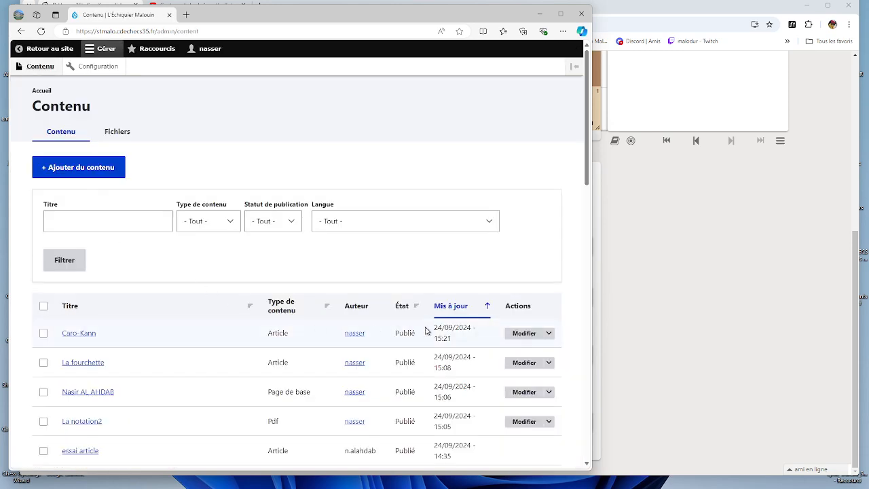
pyautogui.click(524, 336)
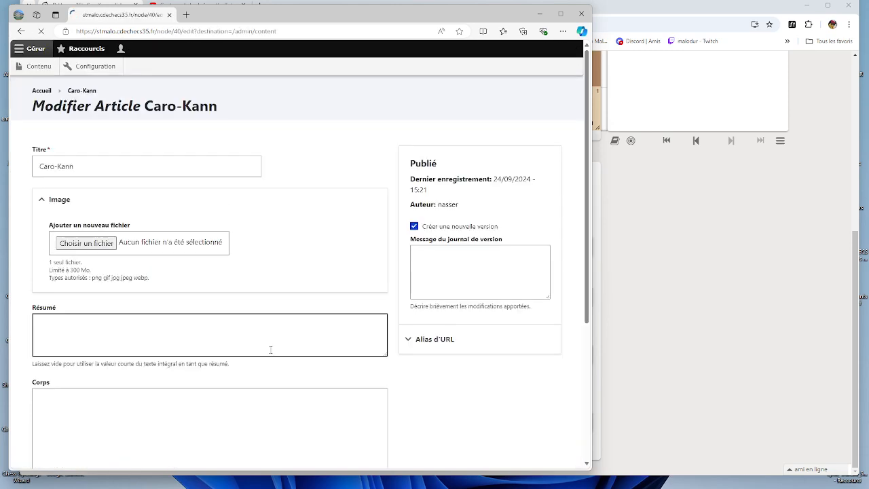
pyautogui.scroll(-2, 211, 358)
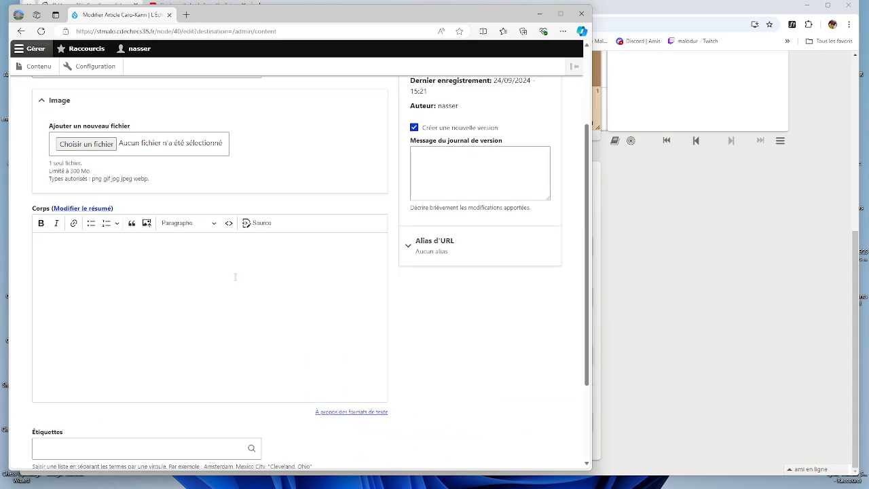
pyautogui.click(247, 223)
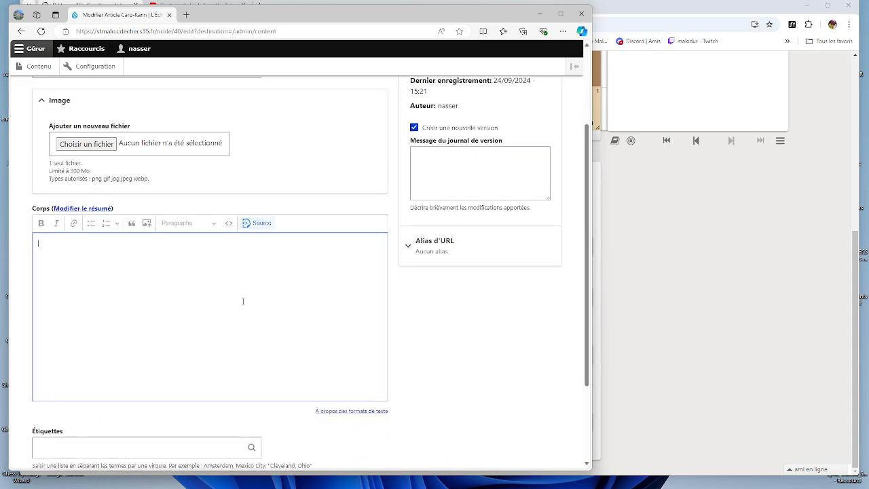
pyautogui.scroll(-2, 240, 302)
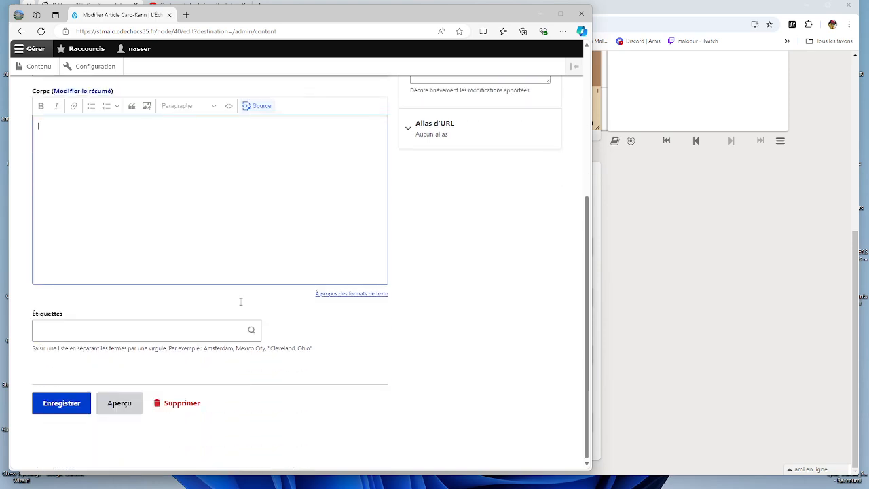
pyautogui.scroll(2, 240, 306)
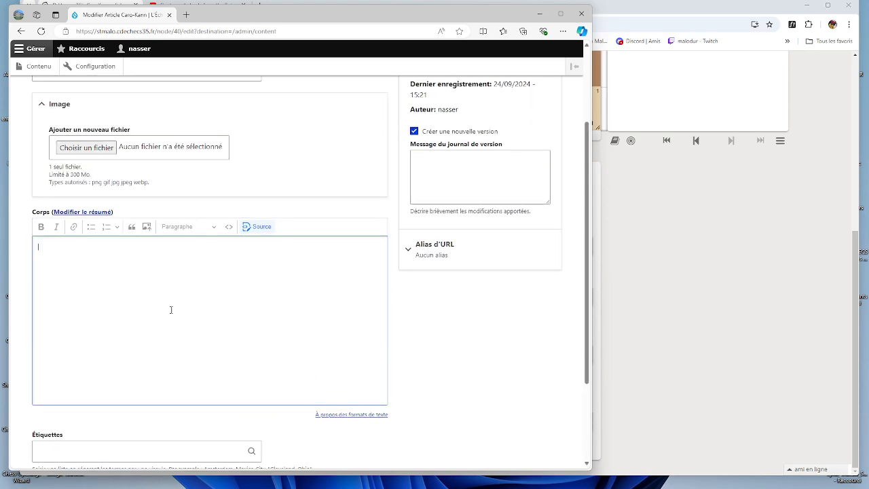
pyautogui.scroll(2, 169, 303)
pyautogui.scroll(-2, 167, 319)
pyautogui.scroll(-2, 163, 330)
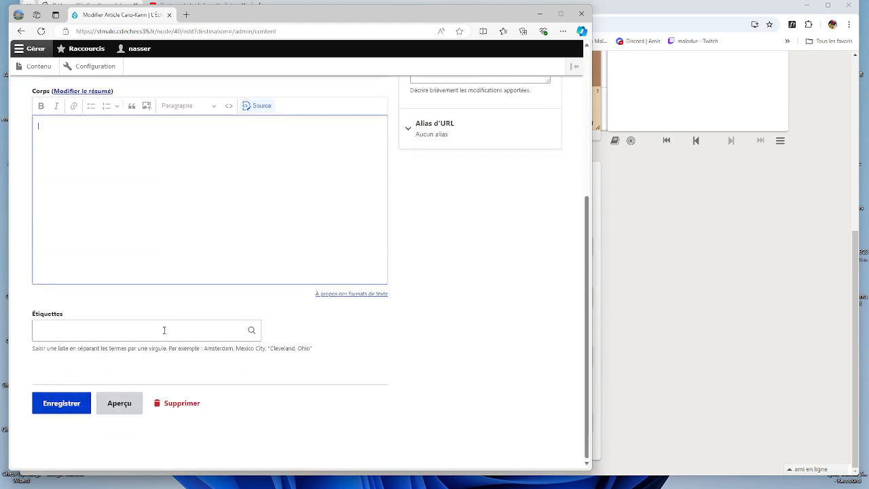
pyautogui.click(231, 329)
pyautogui.scroll(2, 283, 331)
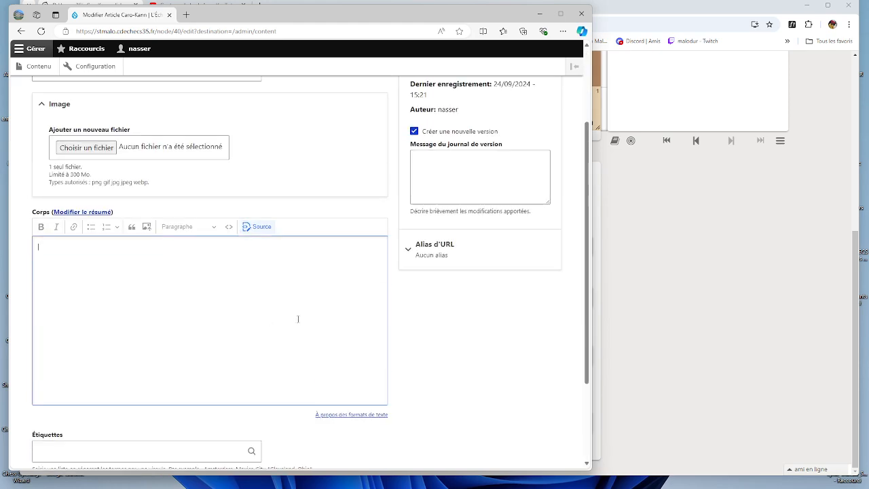
# Step: Copy the overall study URL from the Lichess sharing options in Chrome and return to the article form in Edge
pyautogui.click(619, 6)
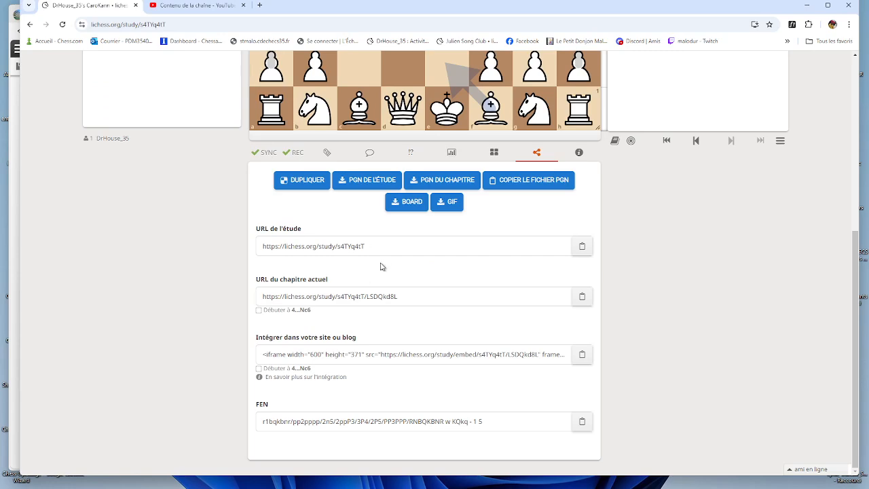
pyautogui.scroll(5, 197, 215)
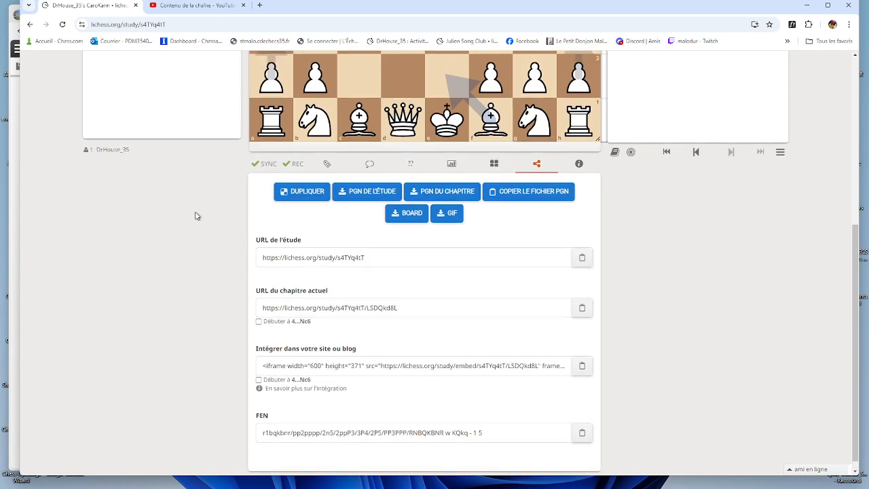
pyautogui.scroll(-5, 196, 215)
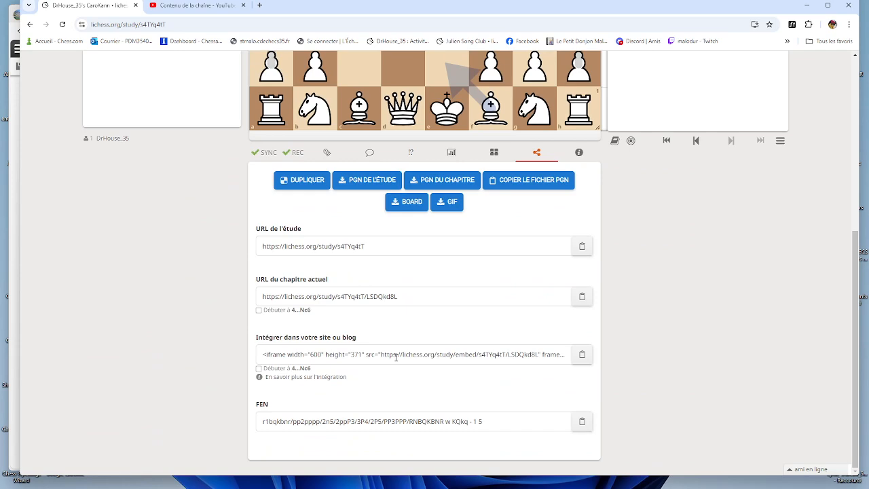
pyautogui.click(582, 248)
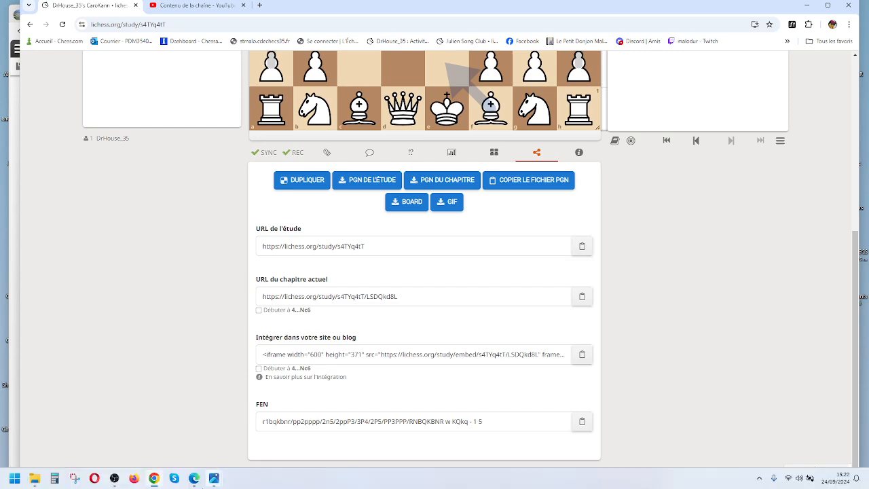
pyautogui.click(194, 478)
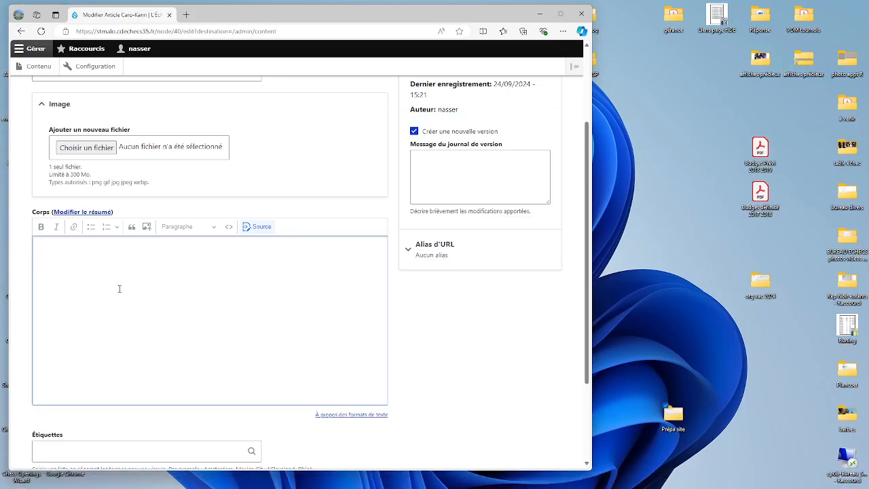
pyautogui.click(256, 229)
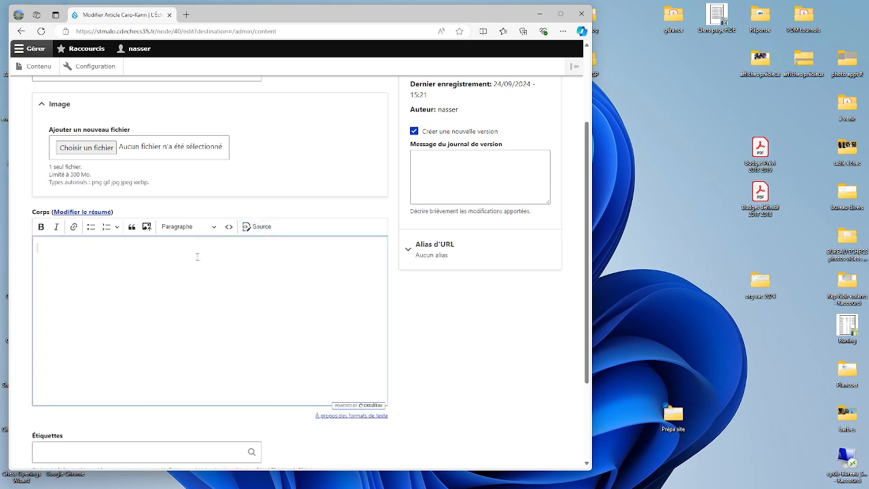
pyautogui.rightClick(70, 252)
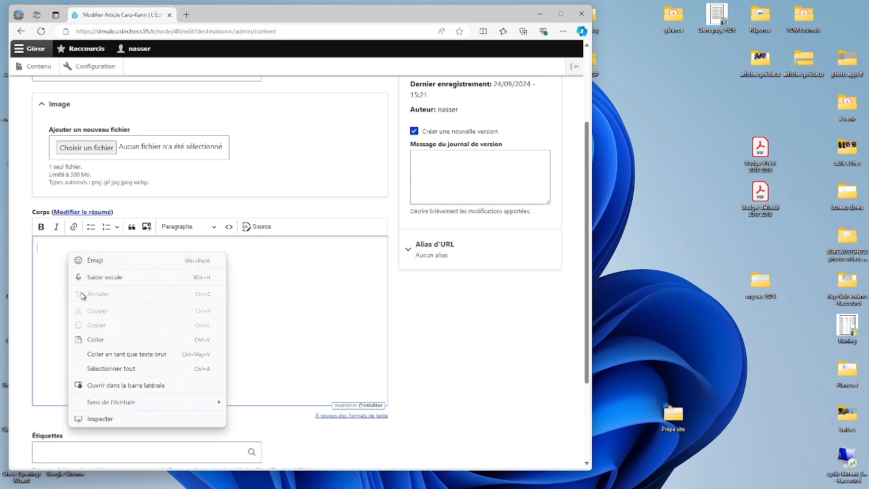
pyautogui.click(94, 340)
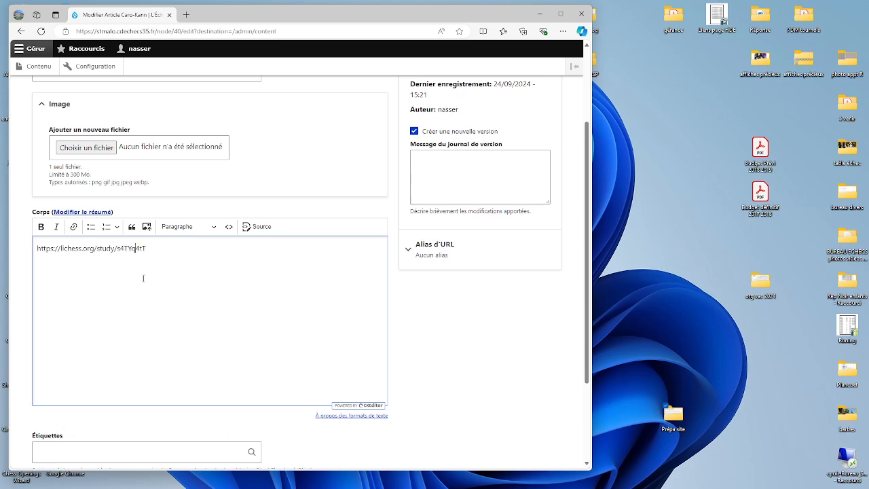
pyautogui.press('Return')
pyautogui.write('de')
pyautogui.moveTo(57, 267); pyautogui.dragTo(35, 266)
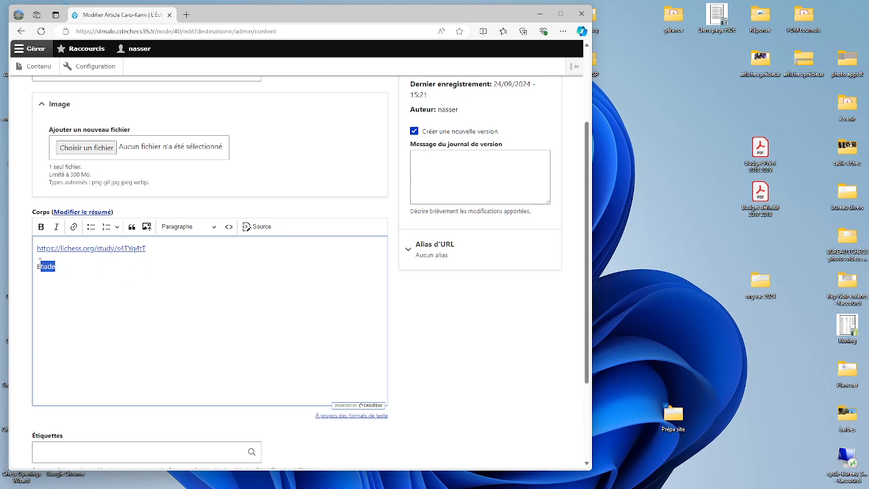
pyautogui.click(75, 227)
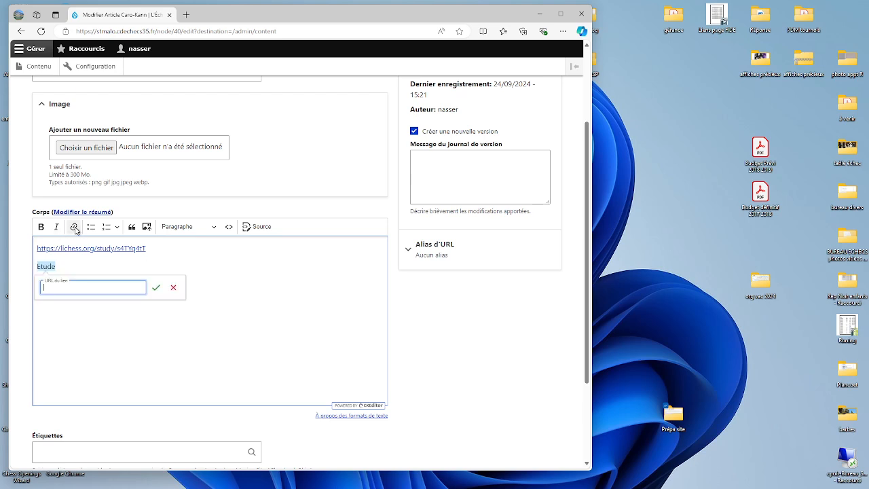
pyautogui.rightClick(70, 289)
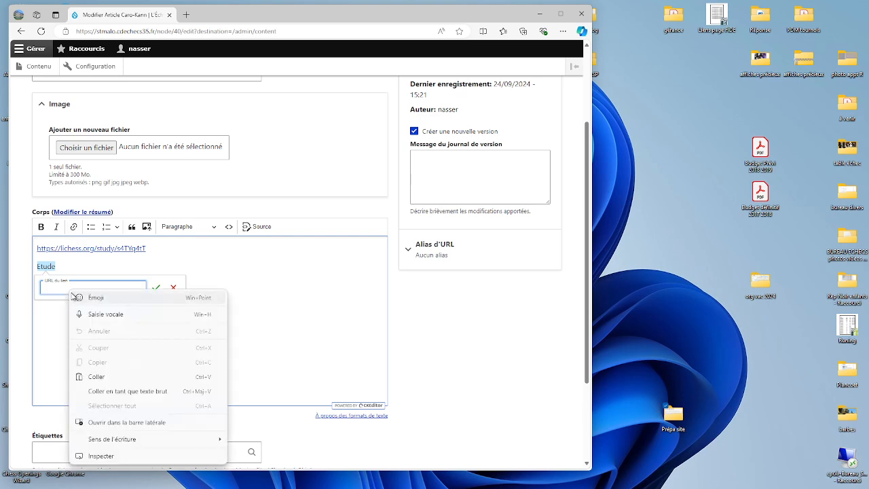
pyautogui.click(95, 376)
pyautogui.click(155, 287)
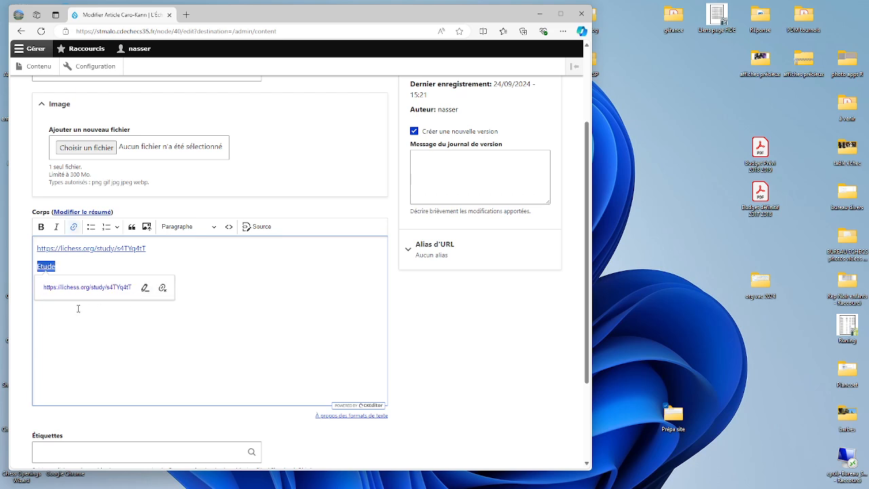
pyautogui.click(66, 292)
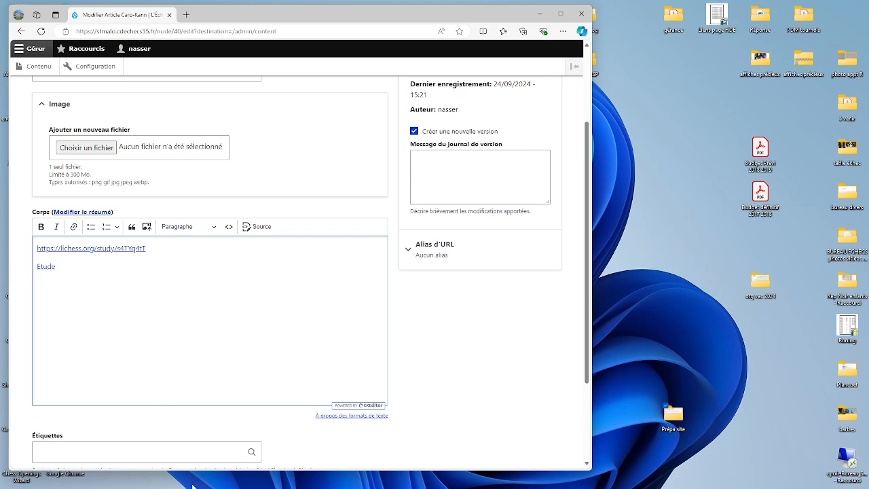
# Step: Check the study's URL options in the Lichess sharing settings in Chrome and return to the article form in Edge
pyautogui.moveTo(192, 486)
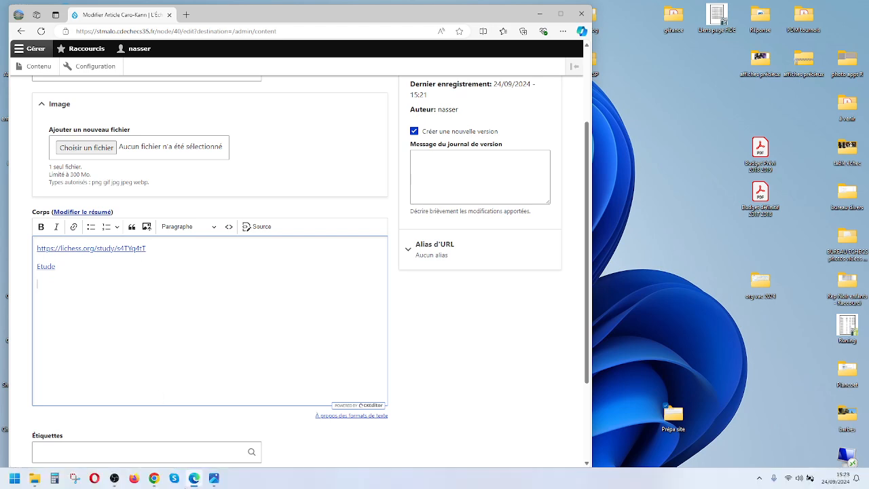
pyautogui.click(155, 483)
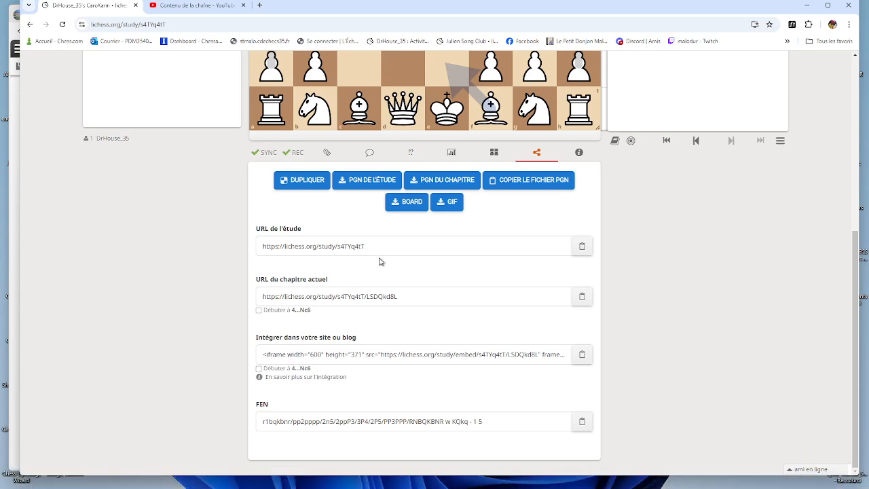
pyautogui.moveTo(615, 483)
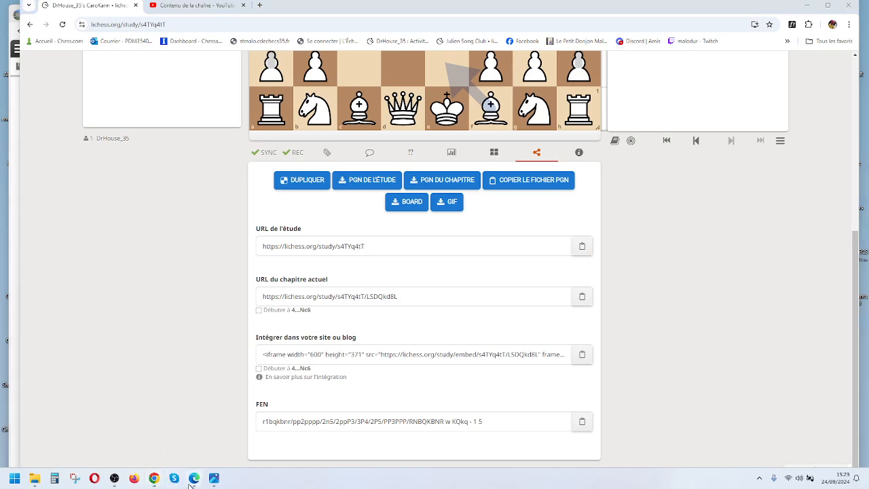
pyautogui.click(173, 481)
pyautogui.click(532, 103)
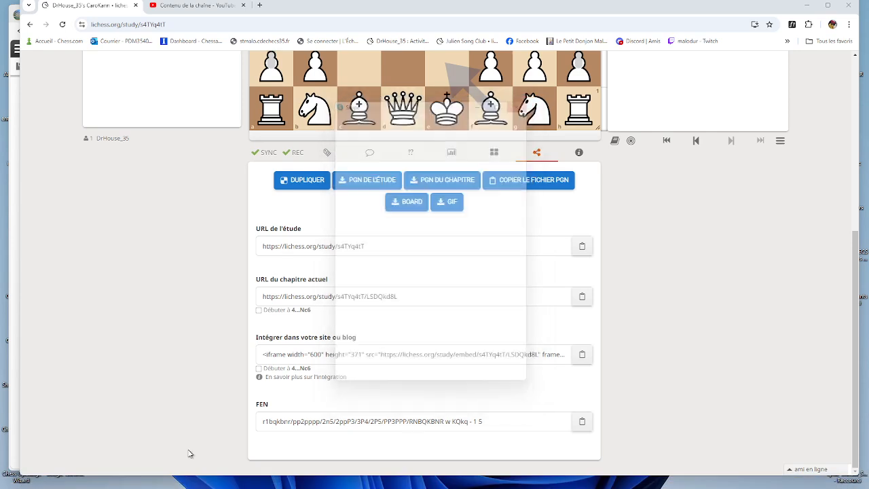
pyautogui.click(194, 478)
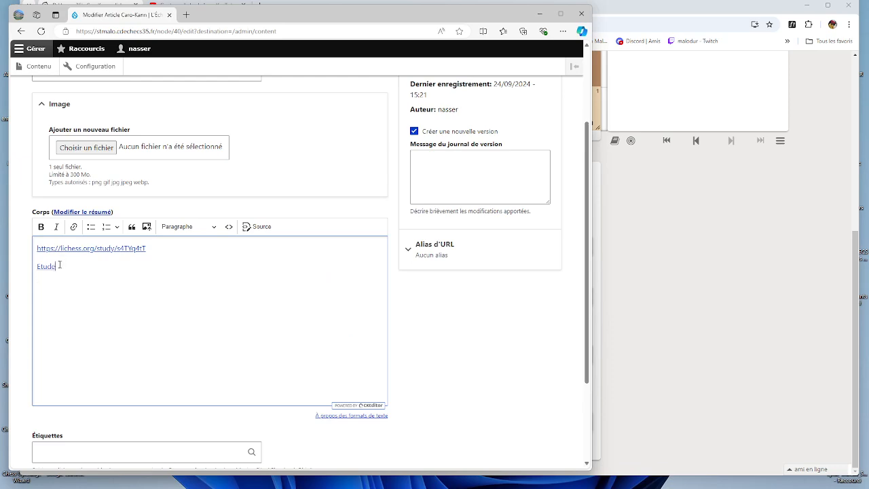
# Step: Remove the "Etude" link from the article body, leaving only the study URL, and save the article
pyautogui.moveTo(59, 265); pyautogui.dragTo(29, 272)
pyautogui.press('BackSpace')
pyautogui.scroll(-2, 74, 294)
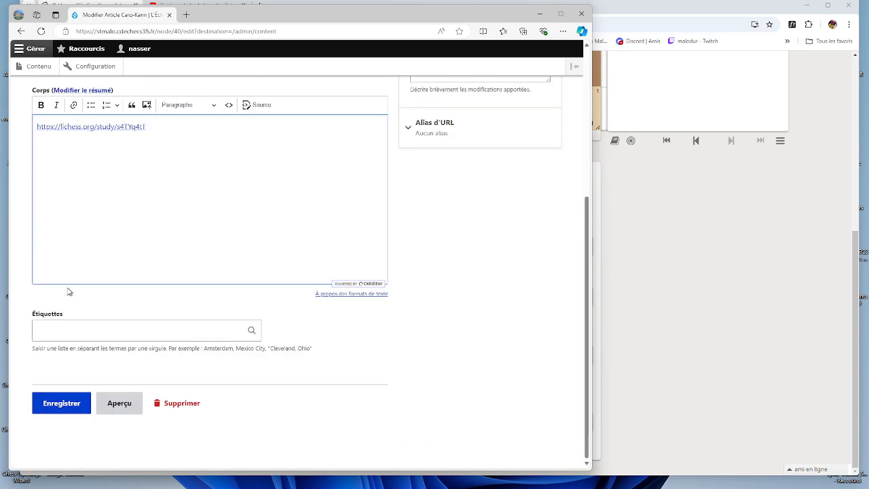
pyautogui.click(68, 406)
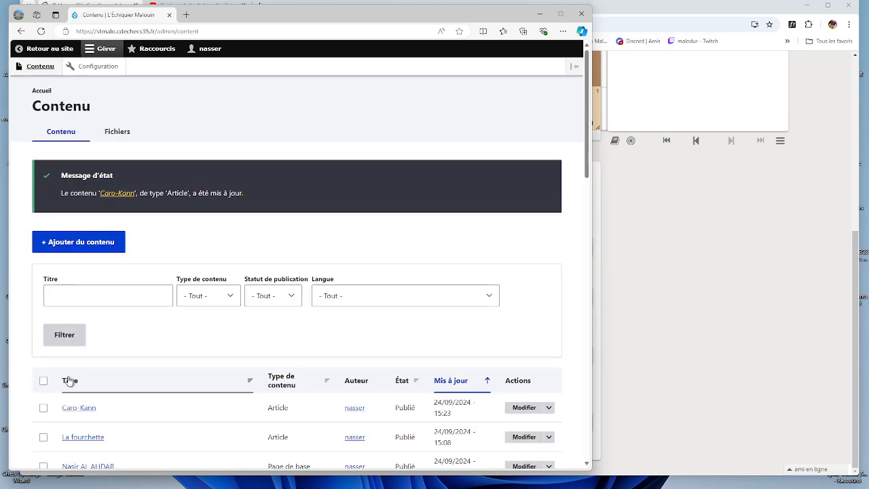
# Step: View the Caro-Kann article on the site and follow its study link to the first chapter, "Chapitre : 1"
pyautogui.click(48, 53)
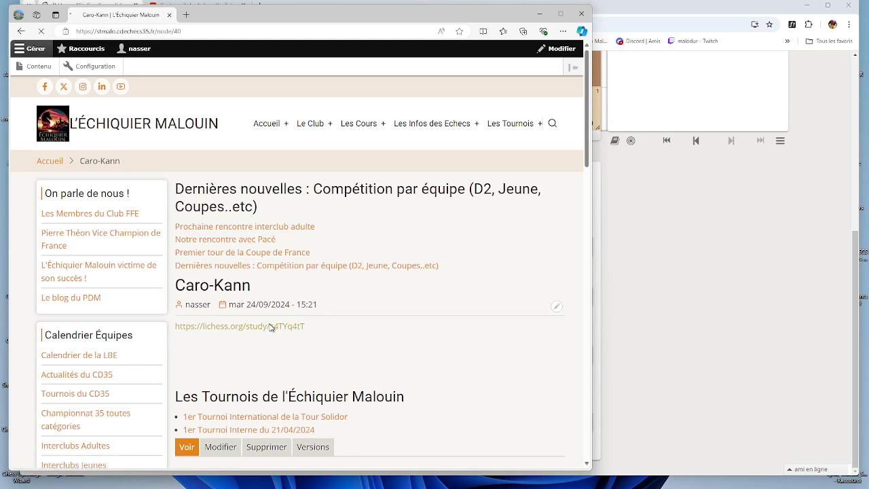
pyautogui.click(269, 328)
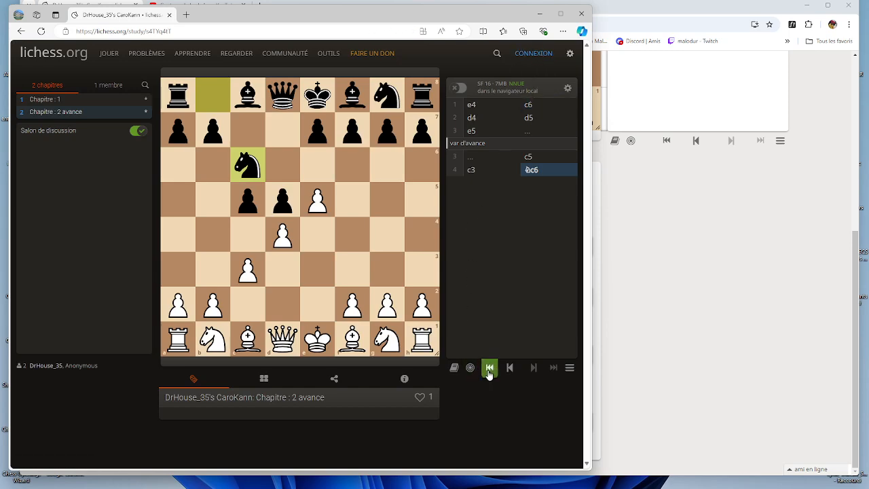
pyautogui.click(52, 101)
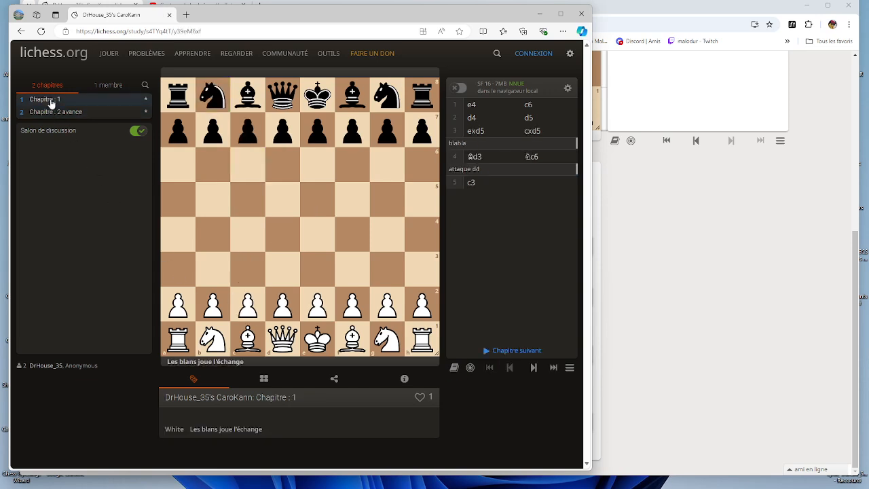
# Step: Step through the moves of the first chapter from 1. e4 to 5. c3
pyautogui.click(529, 371)
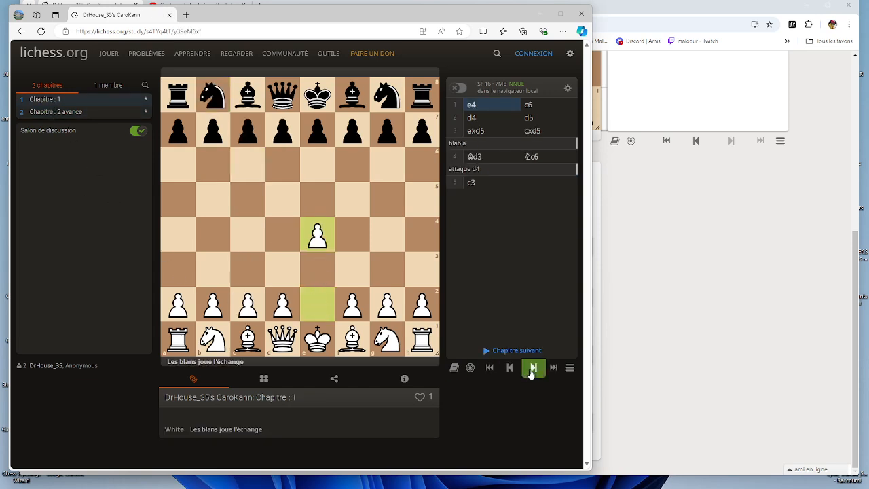
pyautogui.click(529, 372)
pyautogui.click(530, 372)
pyautogui.click(530, 372)
pyautogui.click(531, 374)
pyautogui.click(533, 372)
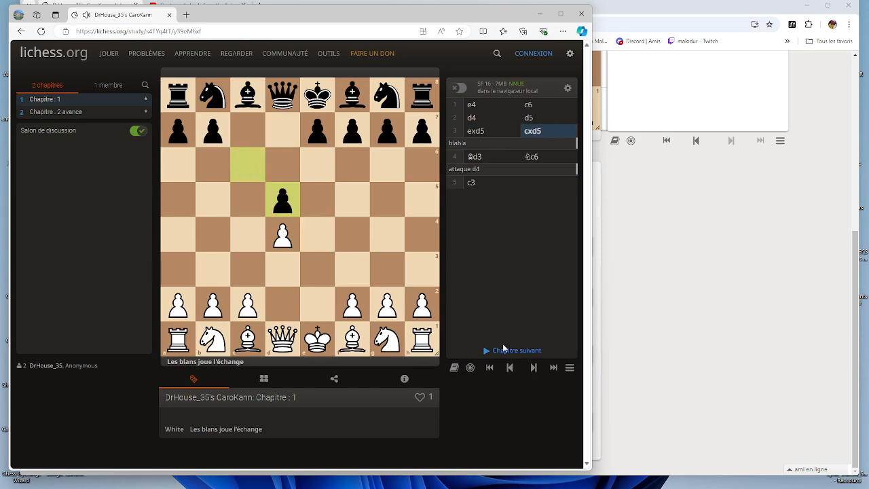
pyautogui.click(534, 368)
pyautogui.click(533, 368)
pyautogui.click(533, 367)
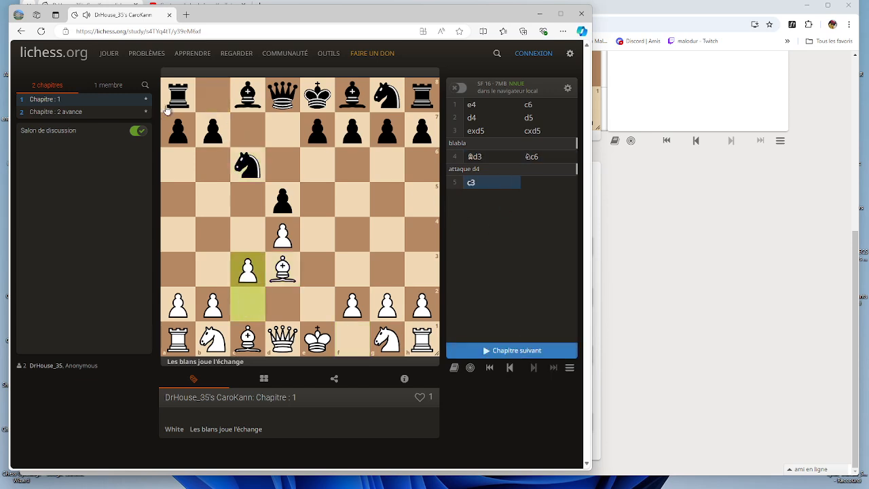
# Step: Step through the chapter "Chapitre : 2 avance" up to 3...c5 and go back to the Caro-Kann article
pyautogui.click(70, 113)
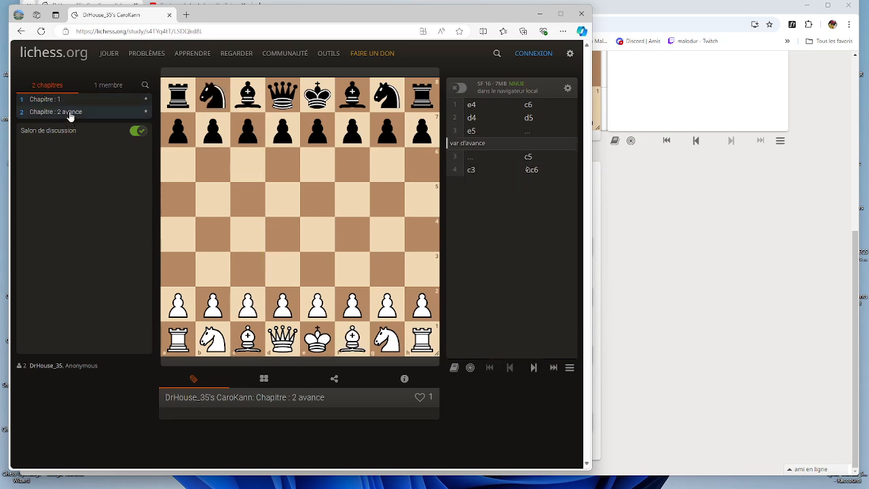
pyautogui.click(534, 370)
pyautogui.click(533, 371)
pyautogui.click(534, 371)
pyautogui.click(534, 370)
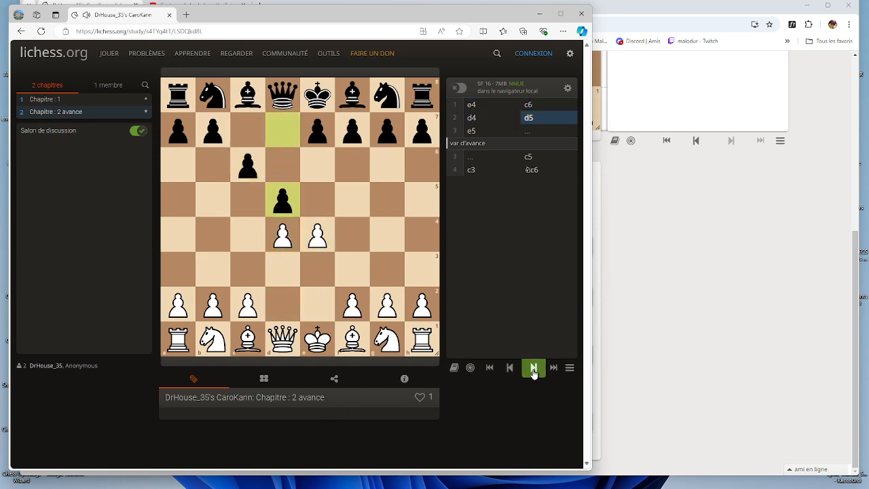
pyautogui.click(533, 371)
pyautogui.click(534, 370)
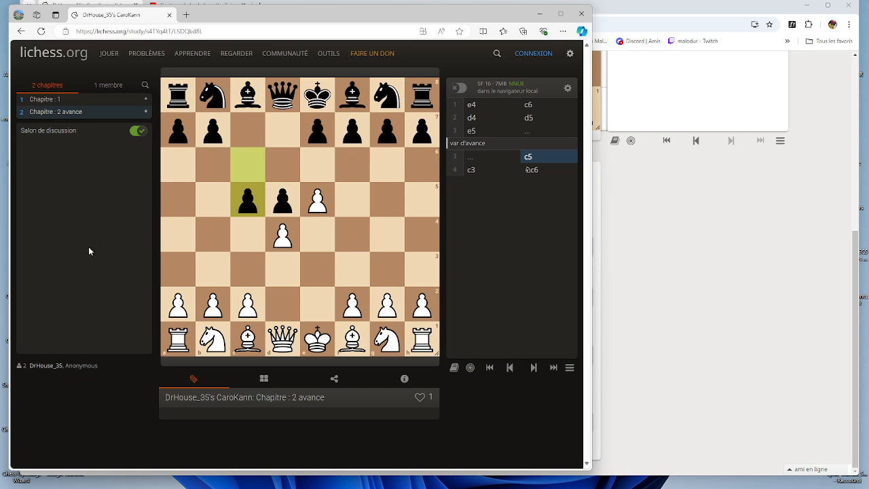
pyautogui.click(21, 32)
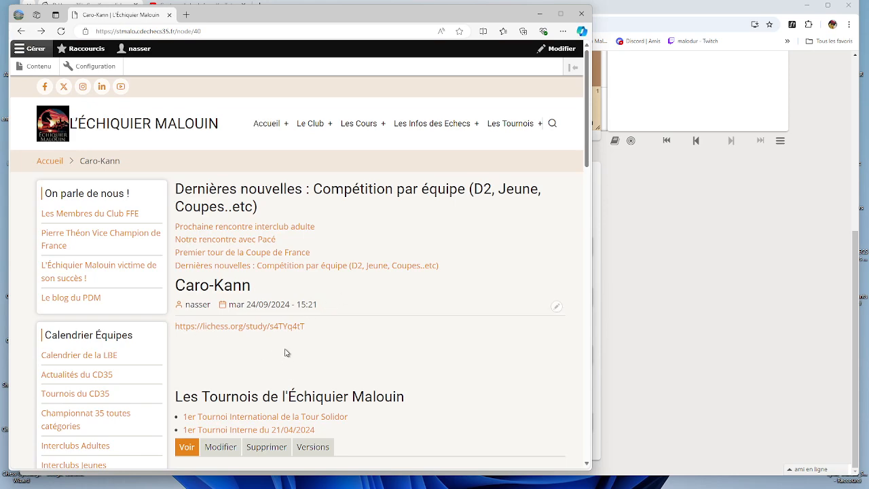
# Step: In Chrome, download the "Chapitre : 2 avance" GIF from the Lichess sharing options, open it and copy the image
pyautogui.click(537, 14)
pyautogui.scroll(2, 148, 264)
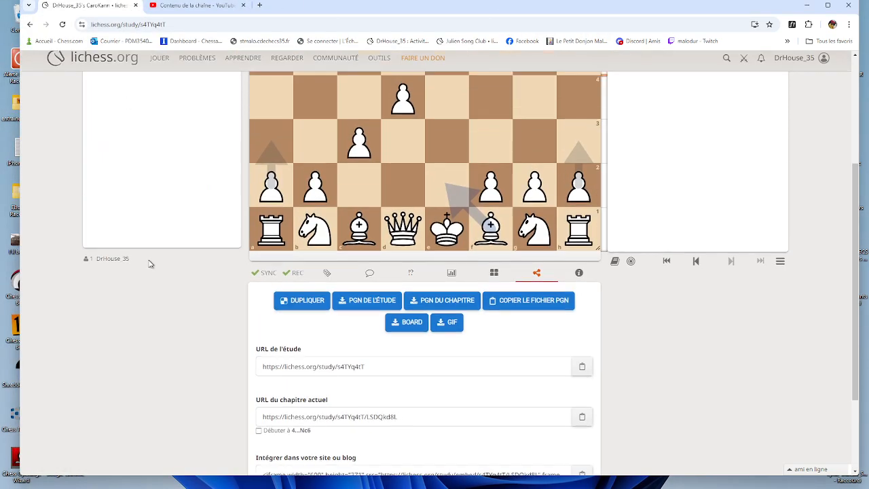
pyautogui.scroll(-2, 151, 277)
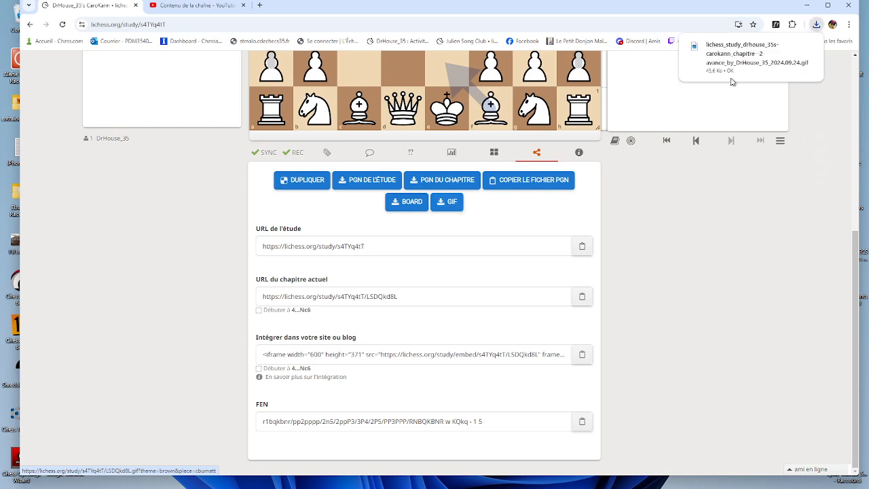
pyautogui.click(774, 53)
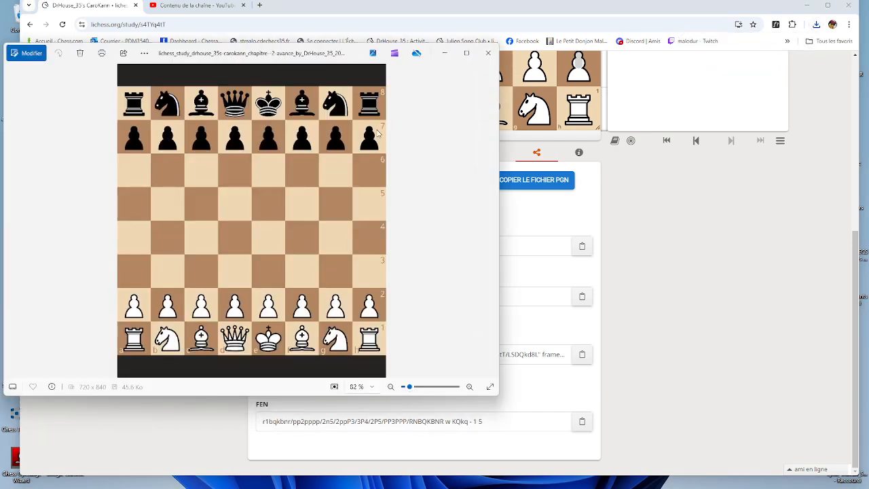
pyautogui.rightClick(191, 151)
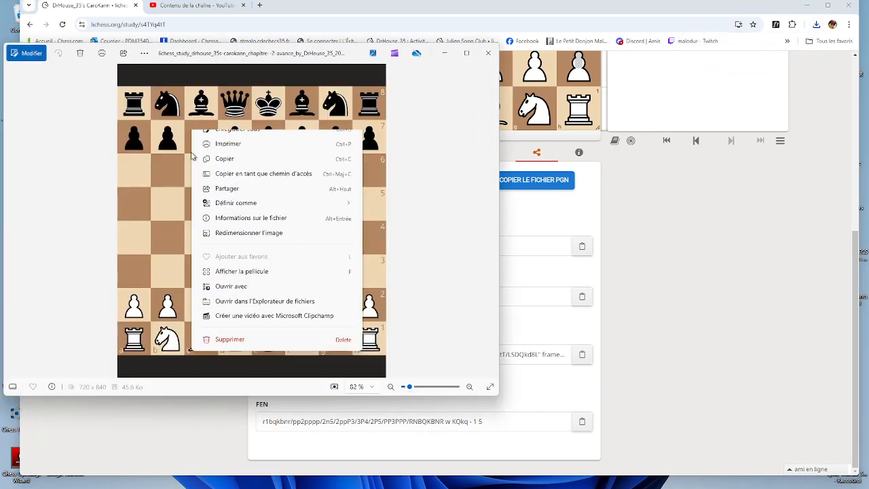
pyautogui.click(218, 174)
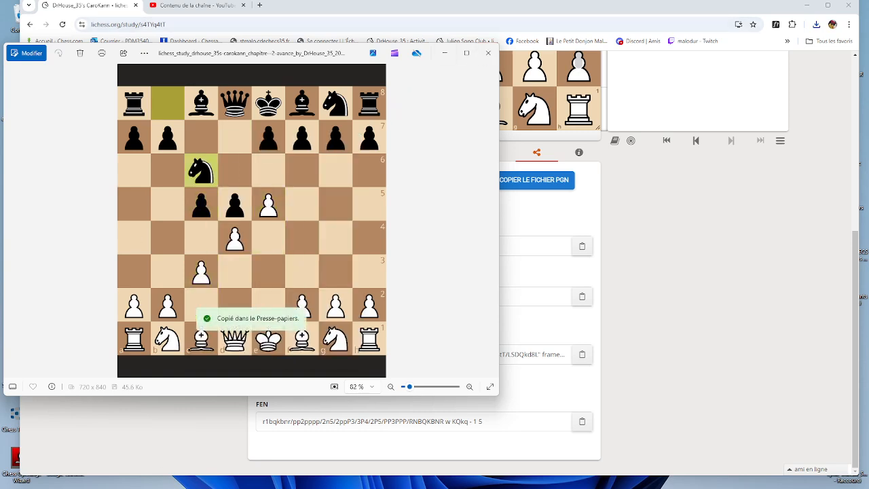
# Step: Return to Edge, reopen the Caro-Kann article for editing and paste the copied GIF below the study URL
pyautogui.click(195, 481)
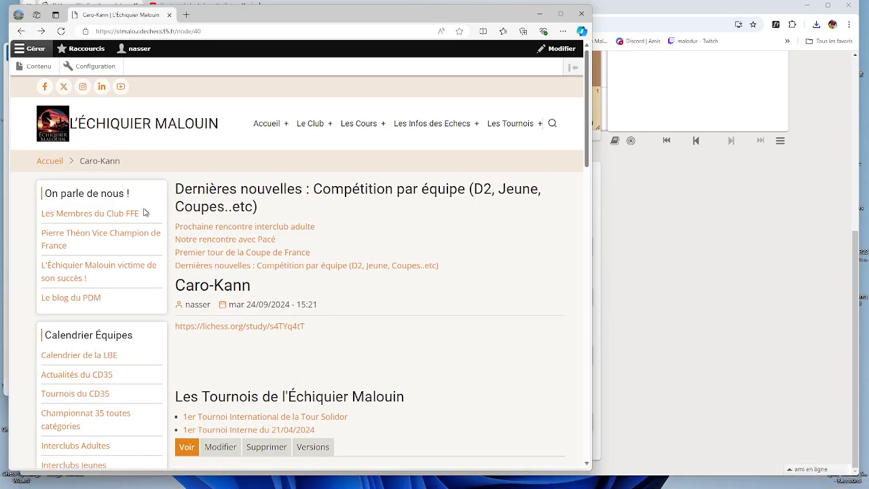
pyautogui.click(38, 67)
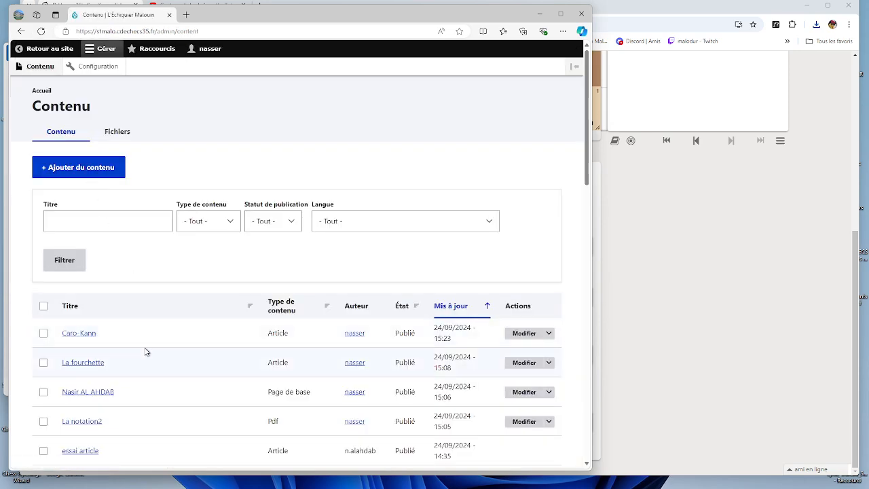
pyautogui.click(528, 333)
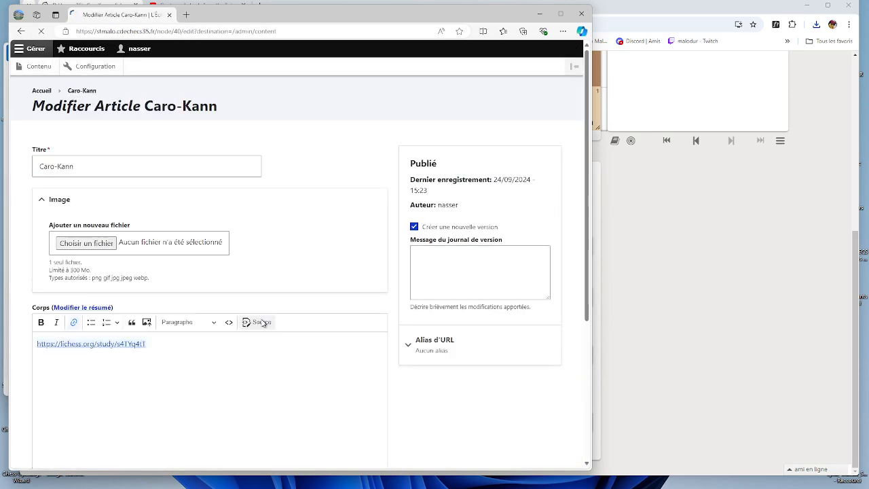
pyautogui.click(193, 378)
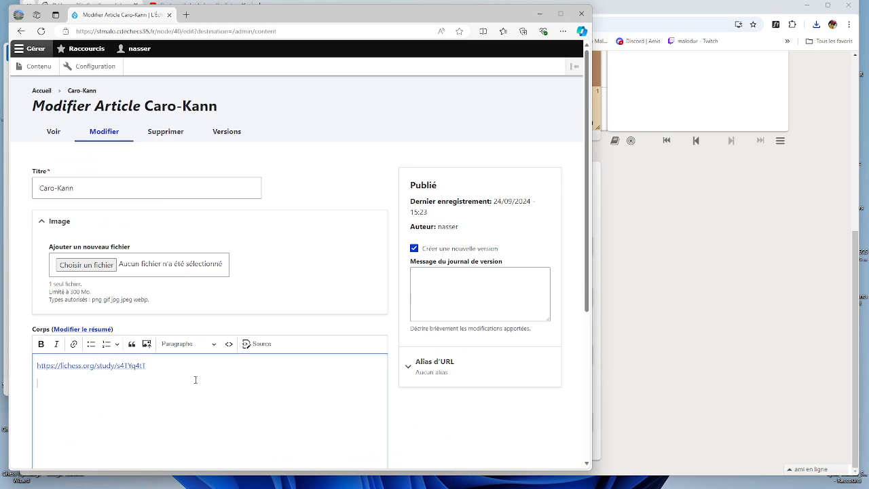
pyautogui.rightClick(131, 399)
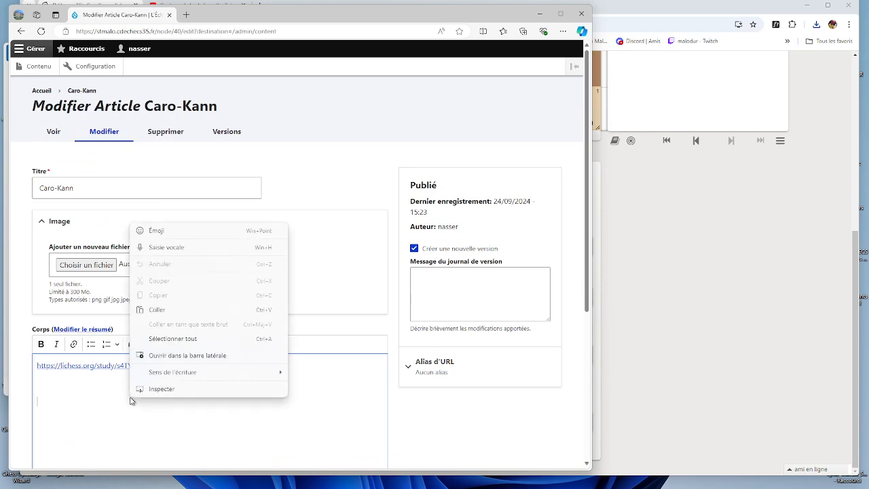
pyautogui.click(161, 313)
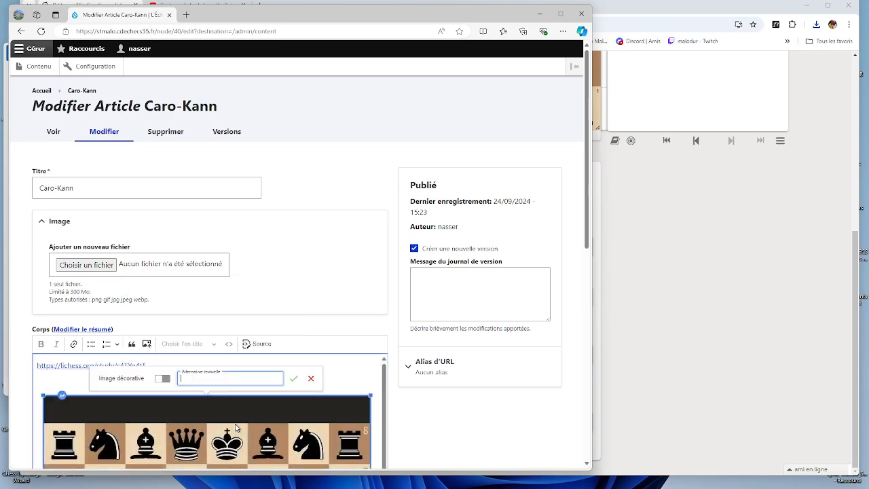
# Step: Shrink the pasted board GIF proportionally to about three quarters of its displayed size and save the article
pyautogui.moveTo(384, 395); pyautogui.dragTo(403, 385)
pyautogui.moveTo(587, 184); pyautogui.dragTo(589, 318)
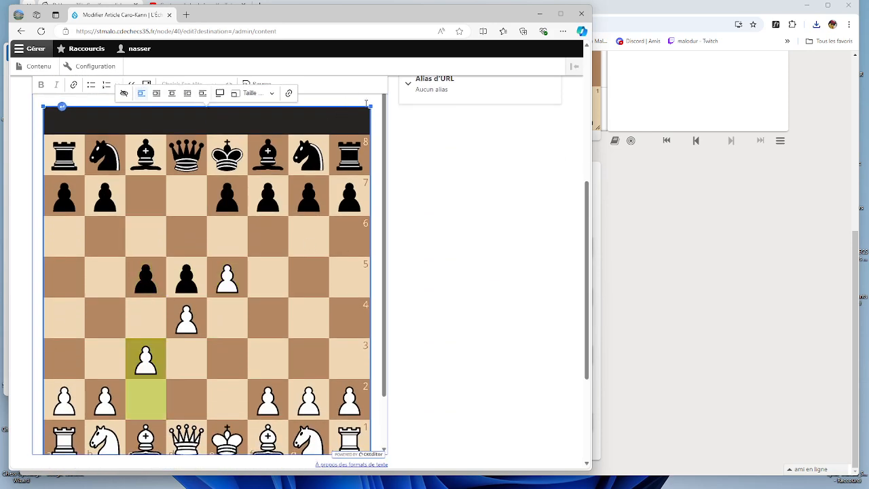
pyautogui.moveTo(371, 106); pyautogui.dragTo(230, 211)
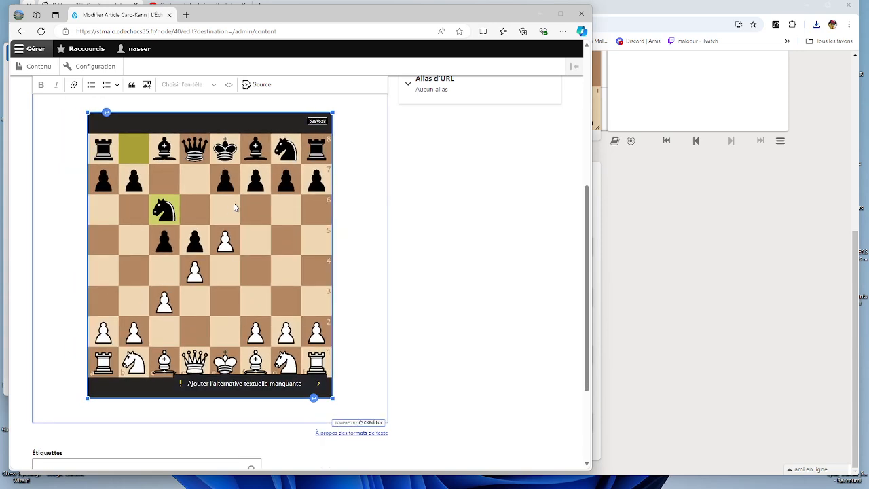
pyautogui.click(54, 258)
pyautogui.scroll(6, 54, 258)
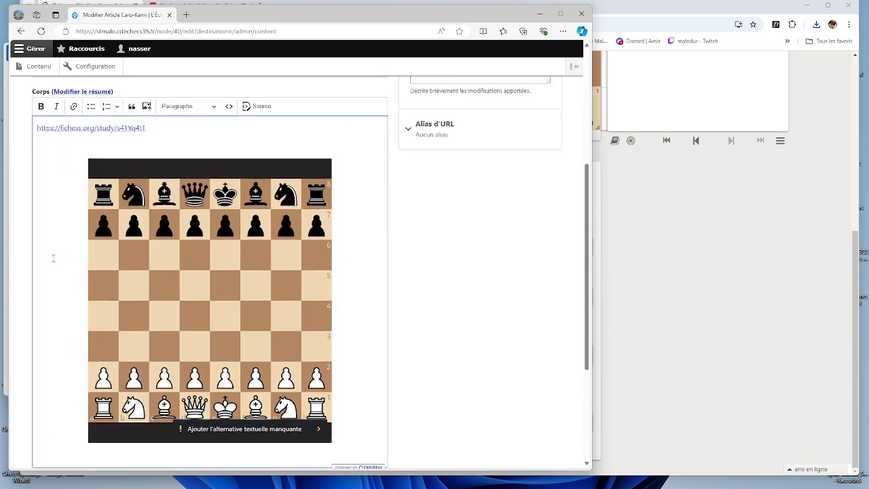
pyautogui.scroll(-2, 53, 258)
pyautogui.scroll(-5, 53, 258)
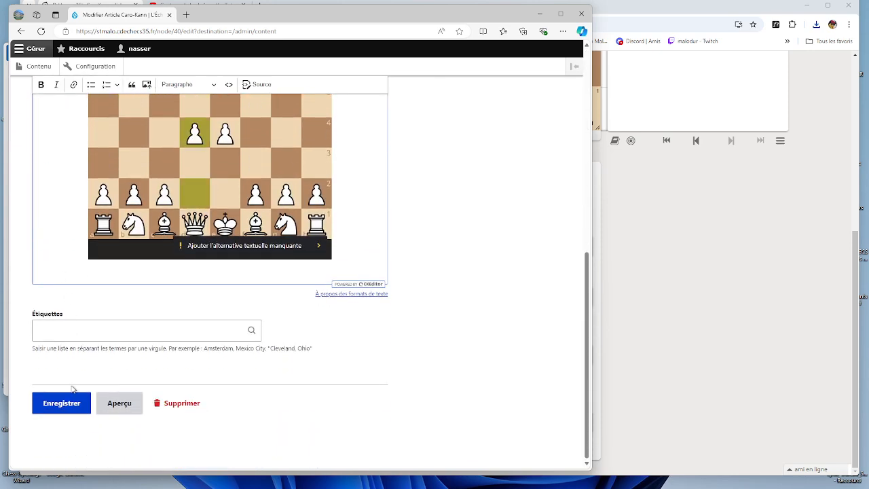
pyautogui.click(70, 403)
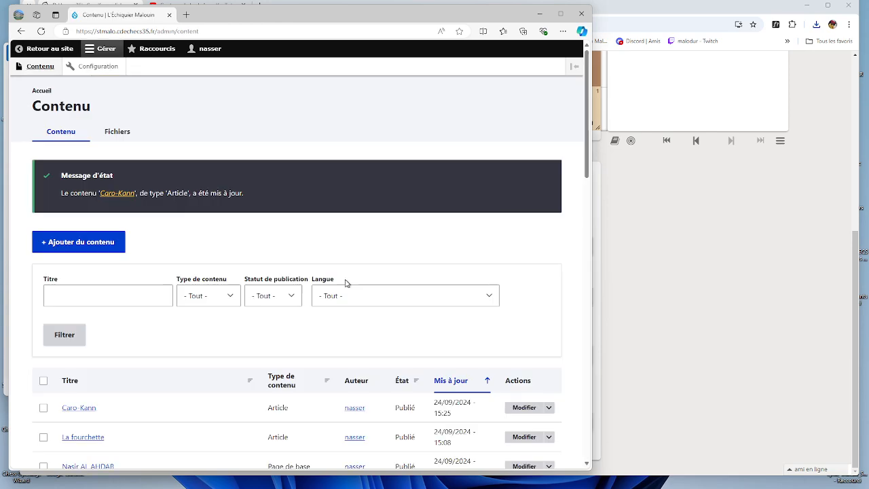
# Step: View the saved Caro-Kann article on the site and check the animated board below the study link
pyautogui.scroll(-2, 292, 278)
pyautogui.scroll(2, 292, 279)
pyautogui.click(50, 50)
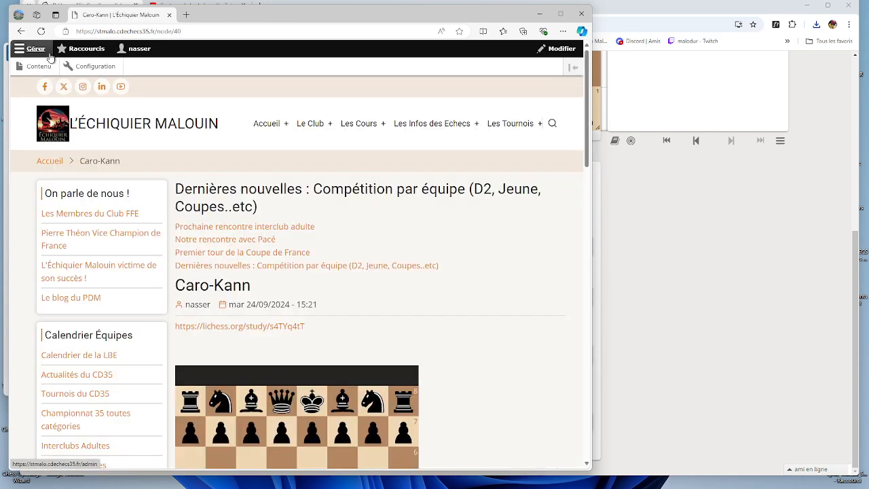
pyautogui.scroll(-3, 505, 332)
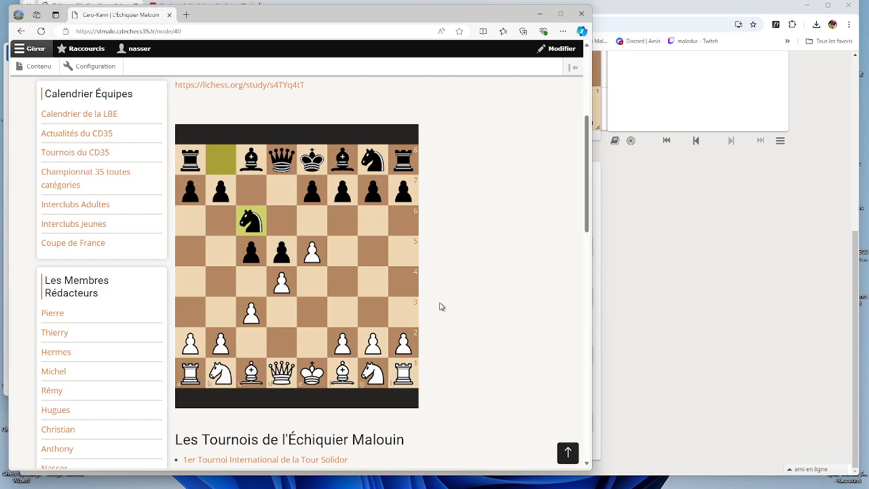
pyautogui.scroll(2, 440, 306)
pyautogui.scroll(-2, 440, 306)
pyautogui.scroll(2, 440, 306)
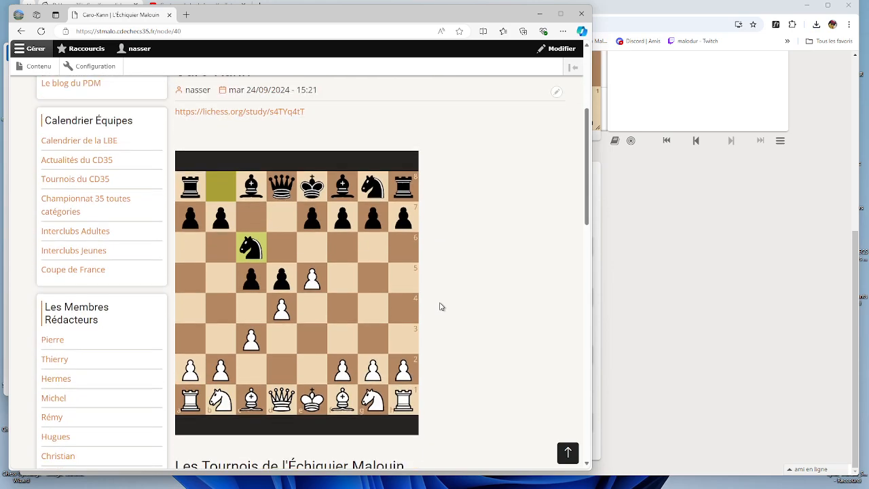
pyautogui.scroll(-2, 440, 307)
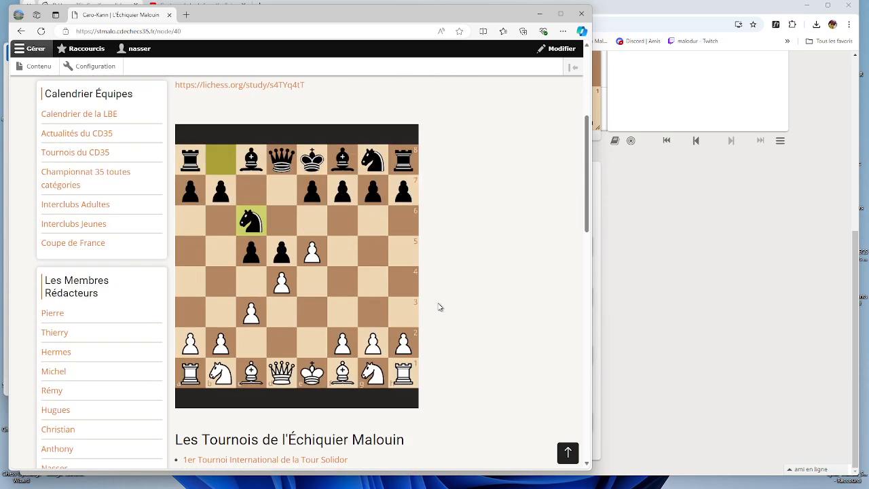
# Step: Switch to Chrome, leave the Caro-Kann study for the Lichess home page and open the account's profile
pyautogui.click(676, 193)
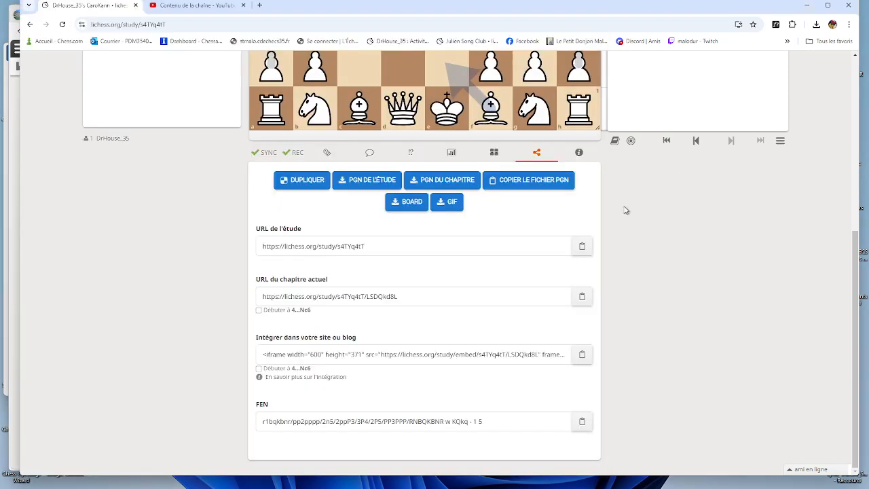
pyautogui.scroll(5, 612, 235)
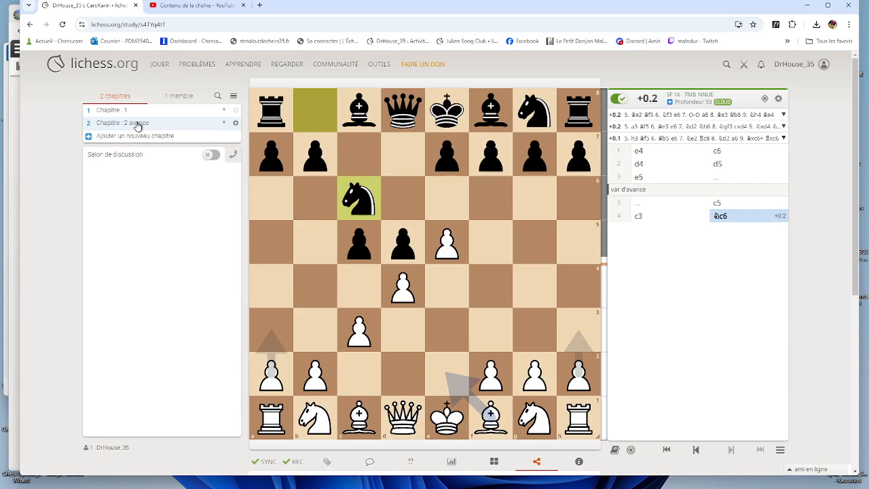
pyautogui.scroll(-5, 130, 218)
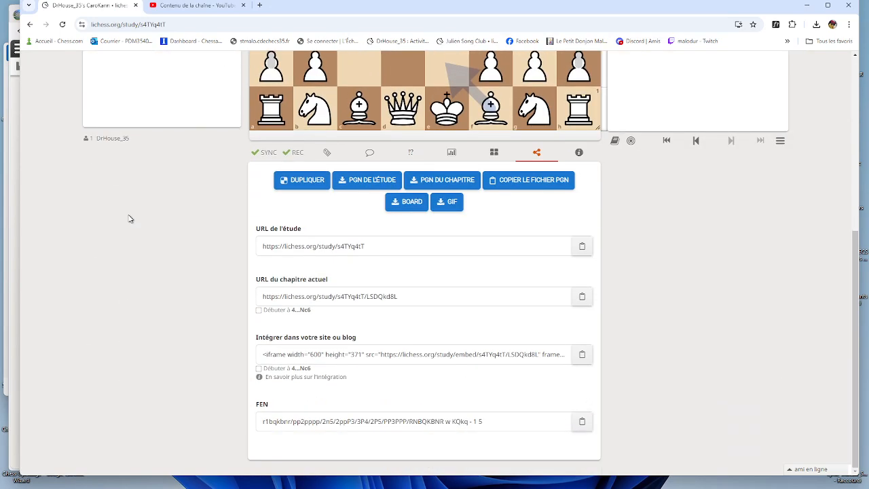
pyautogui.scroll(4, 131, 218)
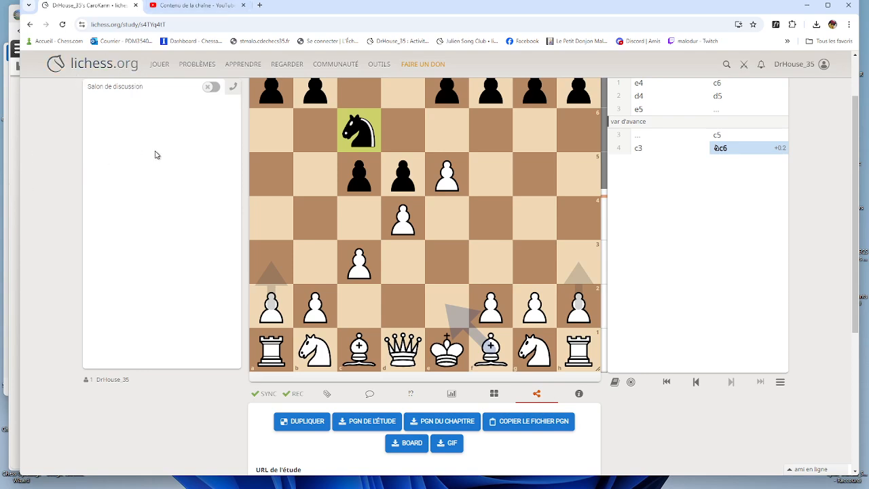
pyautogui.scroll(1, 160, 151)
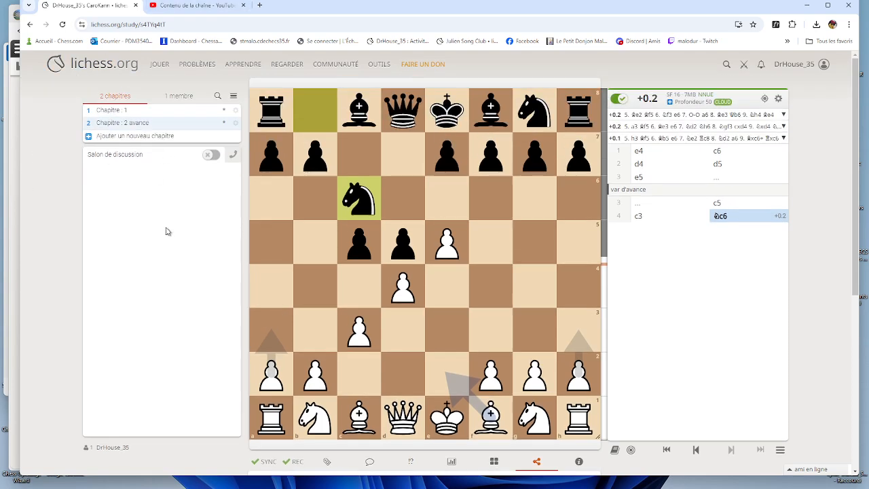
pyautogui.click(109, 66)
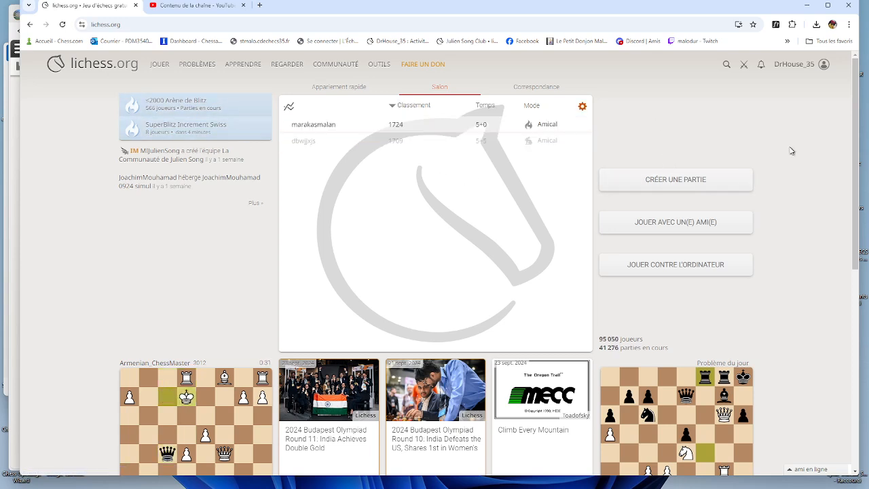
pyautogui.click(792, 69)
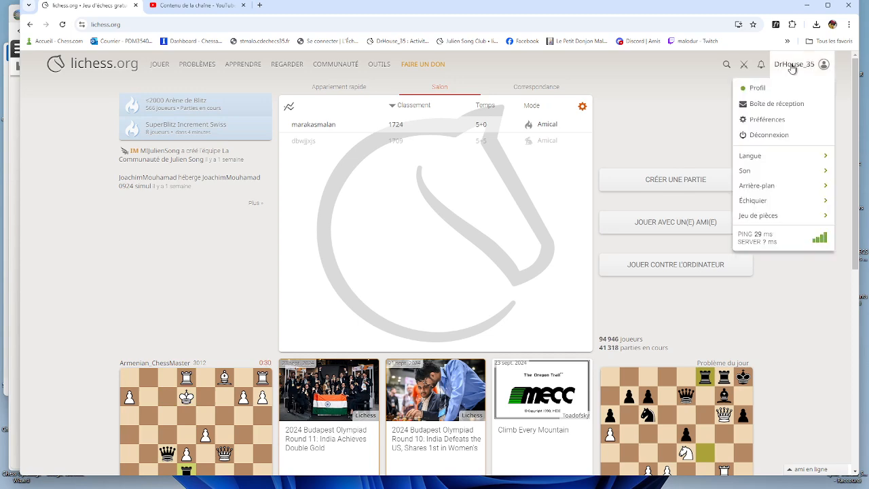
pyautogui.click(771, 89)
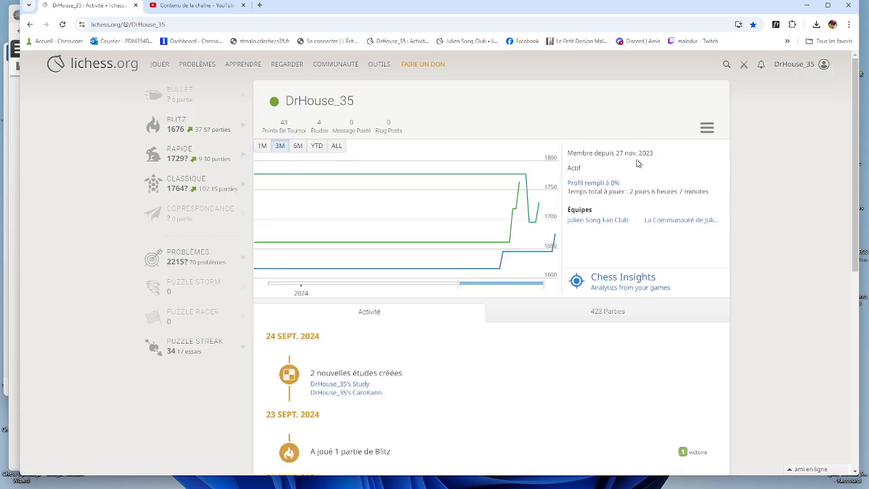
# Step: Look over the profile's recent activity and open the list of played games
pyautogui.scroll(-2, 540, 337)
pyautogui.scroll(-2, 540, 338)
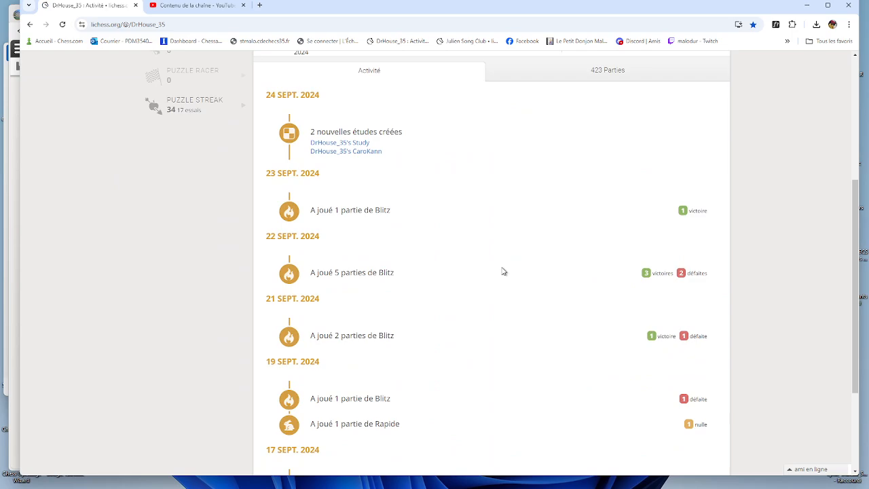
pyautogui.scroll(-2, 503, 271)
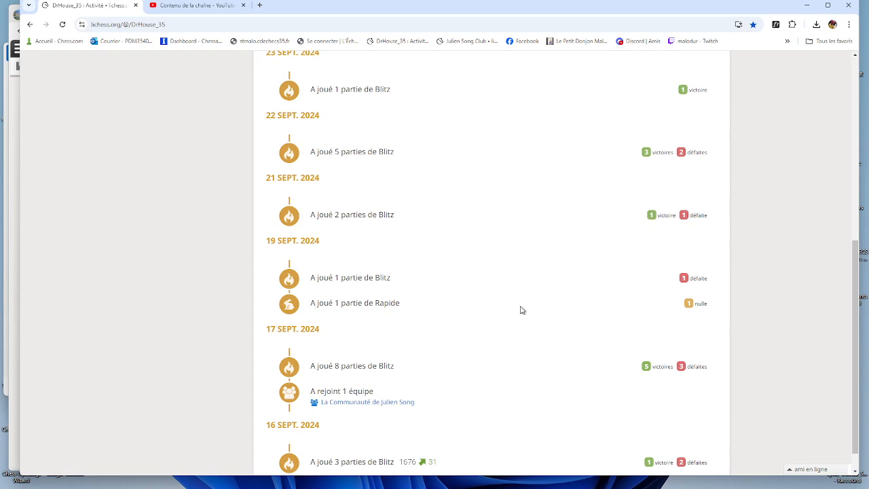
pyautogui.scroll(4, 582, 292)
pyautogui.click(595, 191)
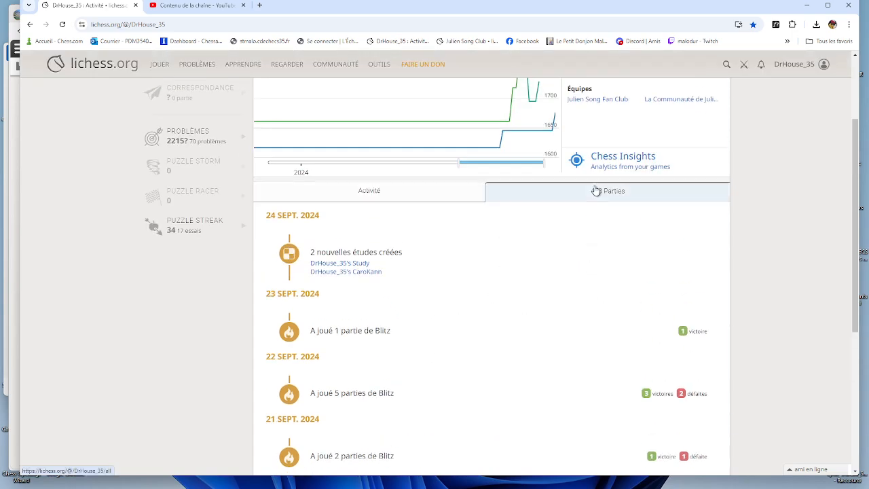
# Step: Find and open the 5+3 blitz game with the Sicilian Defense: Alapin Variation in the games list
pyautogui.scroll(-6, 570, 279)
pyautogui.scroll(-6, 570, 279)
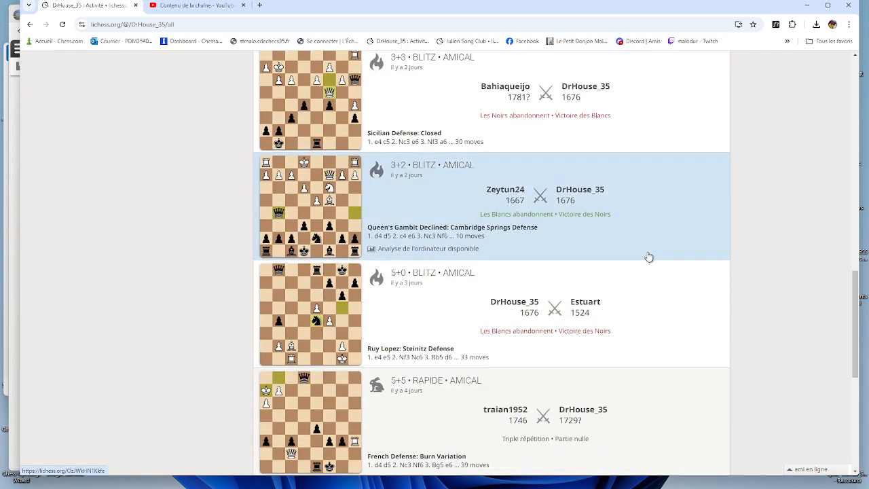
pyautogui.scroll(-2, 649, 257)
pyautogui.scroll(2, 649, 255)
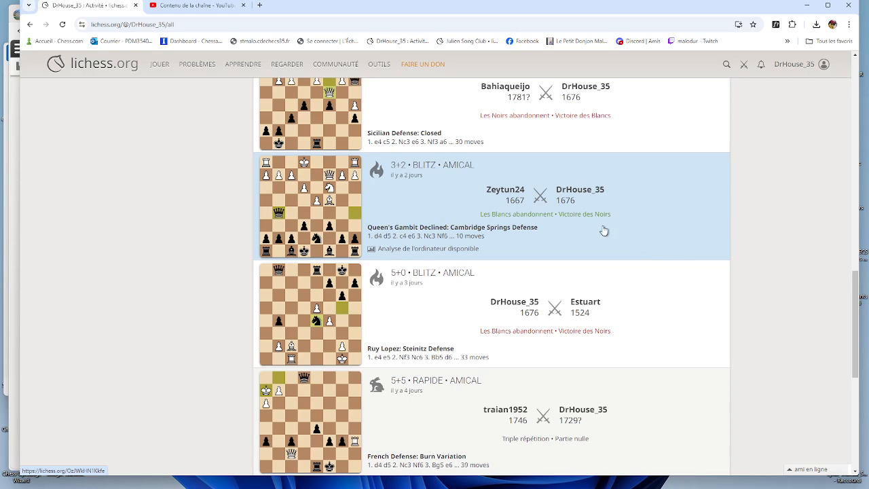
pyautogui.scroll(-6, 608, 229)
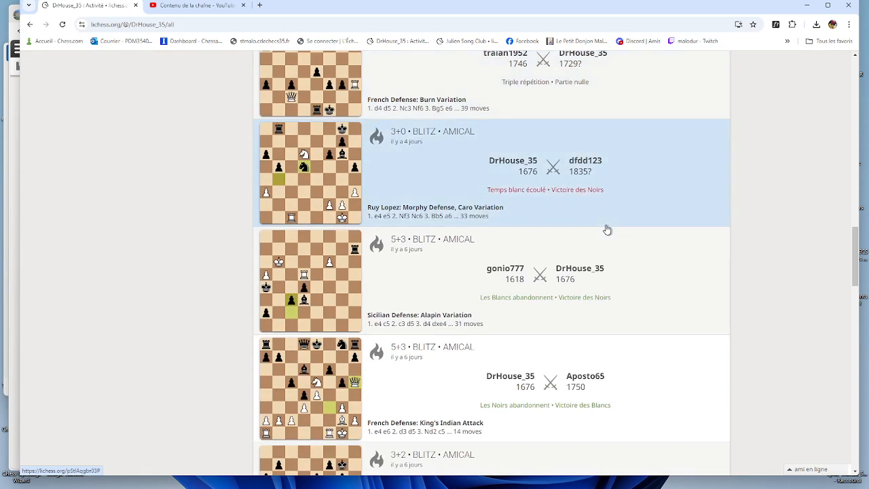
pyautogui.click(613, 286)
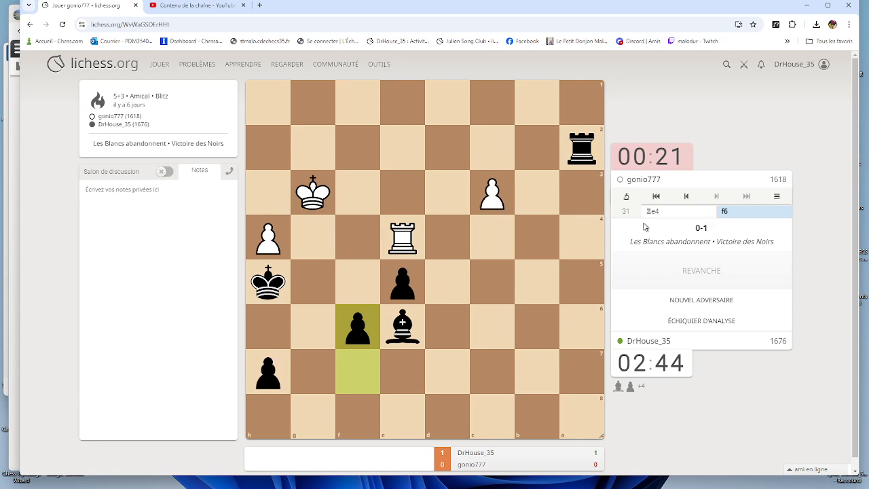
# Step: Rewind the Alapin game to its starting position and step through the moves up to White's 3. d4
pyautogui.scroll(-1, 716, 268)
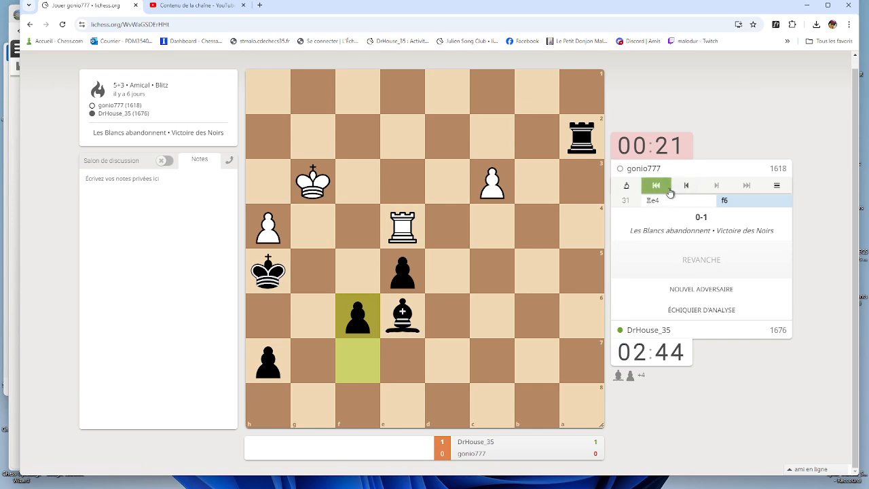
pyautogui.click(668, 190)
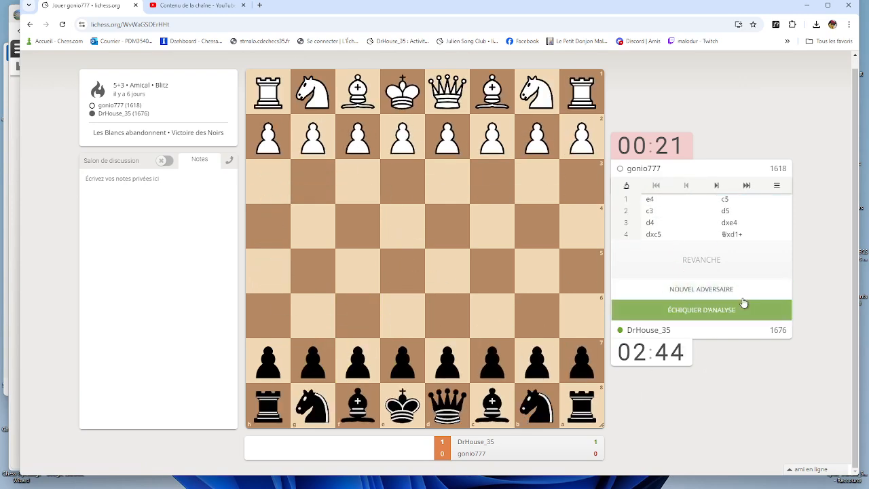
pyautogui.click(718, 187)
pyautogui.click(718, 187)
pyautogui.click(720, 188)
pyautogui.click(720, 189)
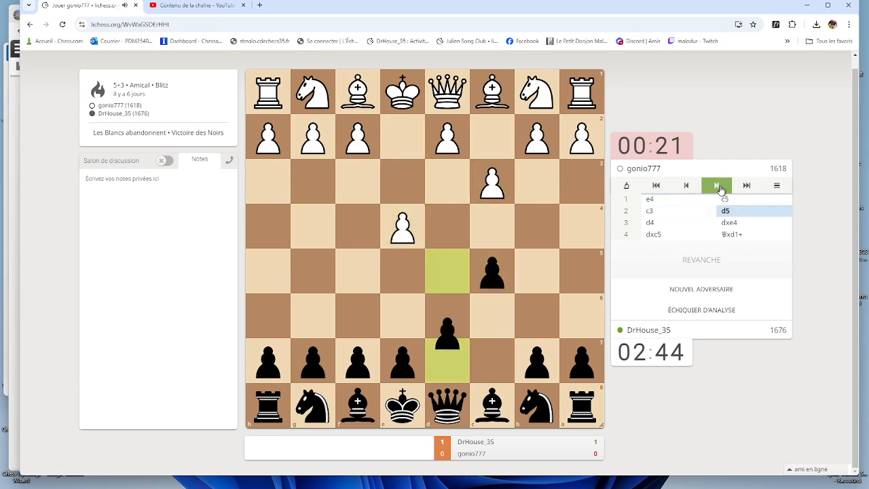
pyautogui.click(721, 189)
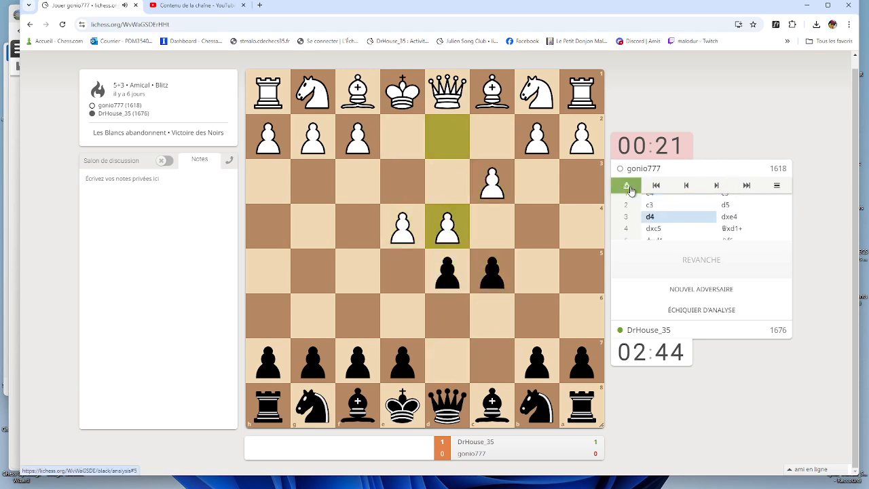
# Step: Open the game on the analysis board and display its "Partager & exporter" options
pyautogui.click(627, 187)
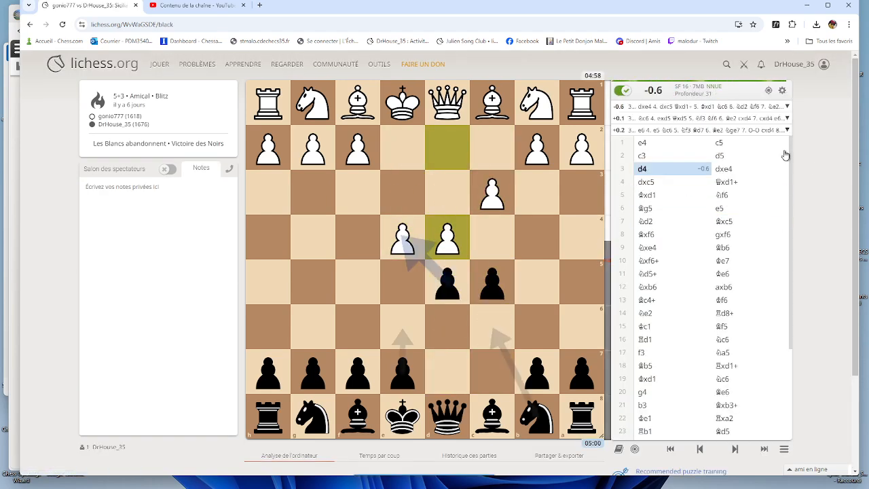
pyautogui.scroll(-2, 850, 160)
pyautogui.scroll(-2, 850, 161)
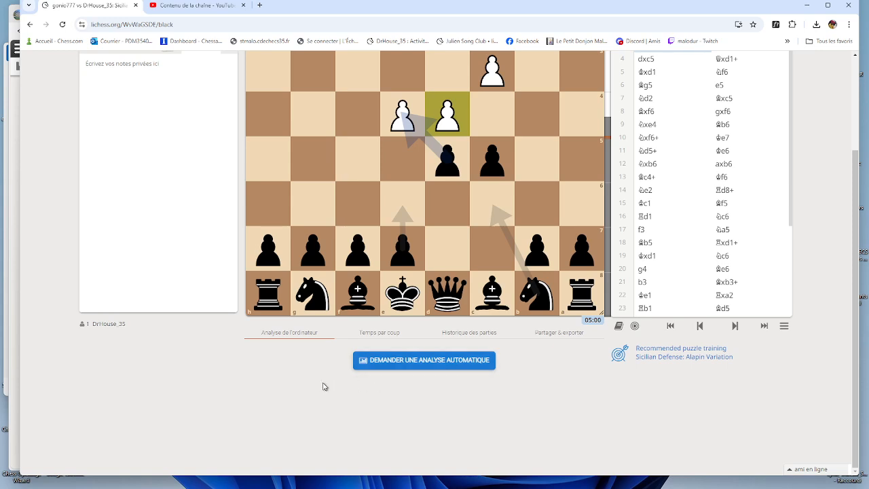
pyautogui.click(553, 336)
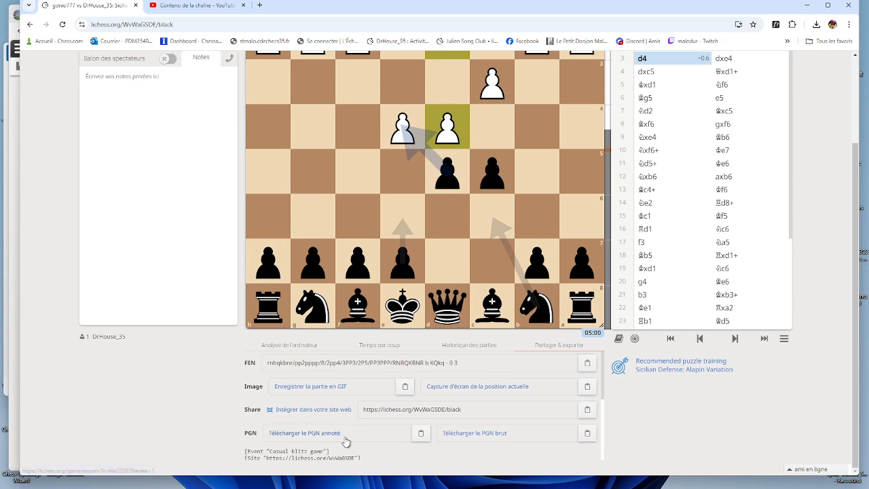
# Step: Examine the game's PGN headers and move text among the sharing and export options
pyautogui.scroll(-3, 359, 442)
pyautogui.scroll(-2, 359, 427)
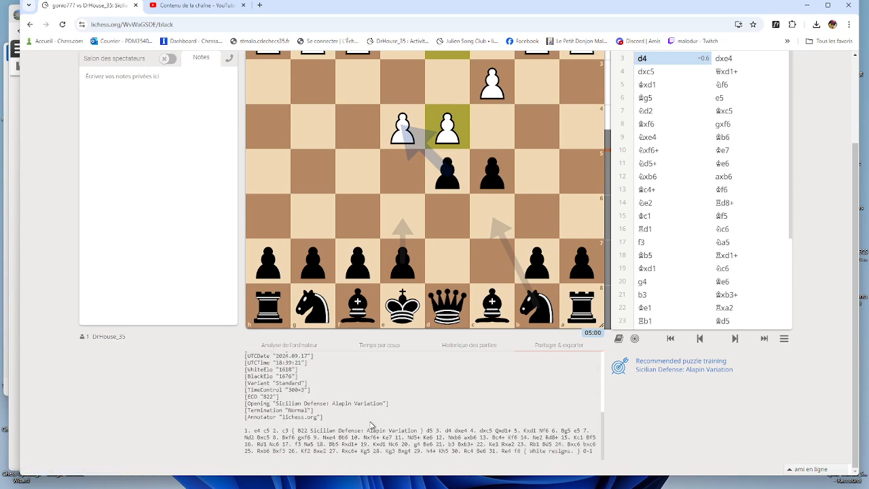
pyautogui.scroll(5, 370, 425)
pyautogui.scroll(-5, 370, 428)
pyautogui.scroll(10, 365, 417)
pyautogui.scroll(-2, 536, 404)
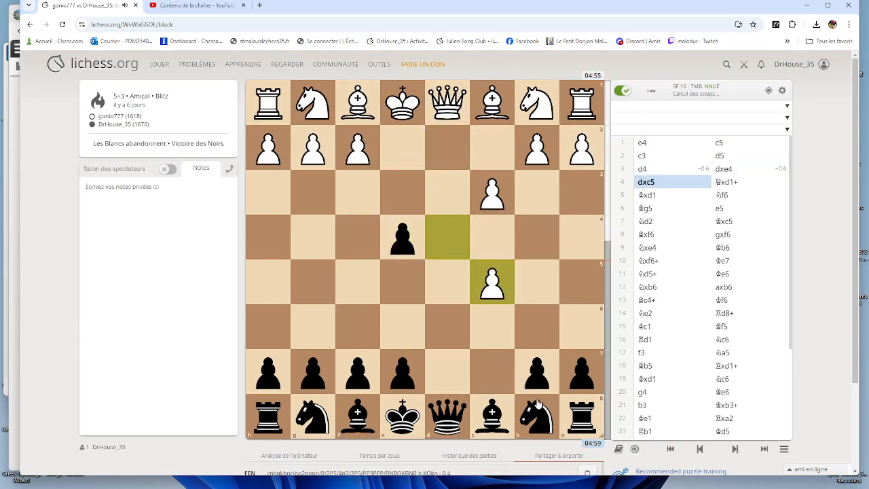
# Step: Export the whole Alapin game as an animated GIF
pyautogui.moveTo(854, 204); pyautogui.dragTo(854, 299)
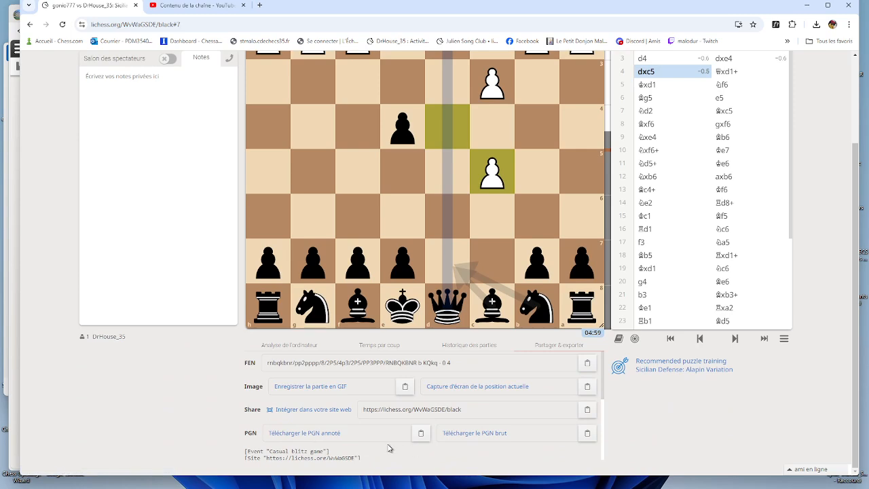
pyautogui.click(325, 391)
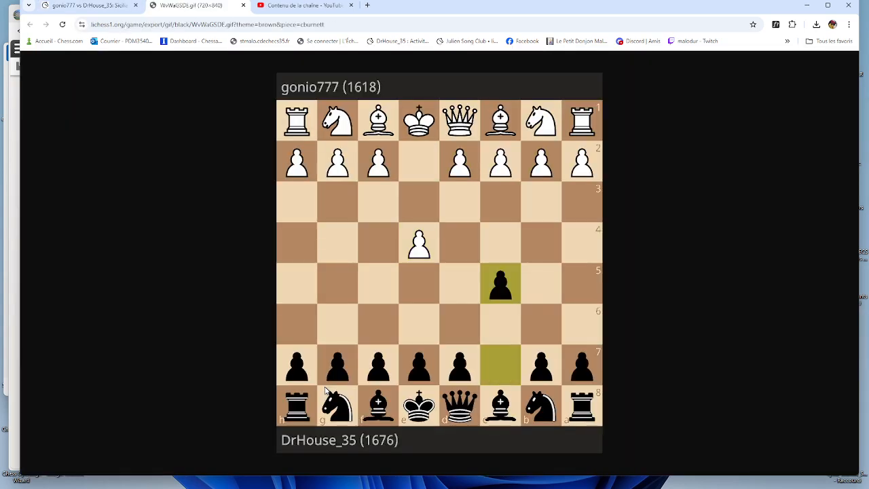
pyautogui.rightClick(425, 184)
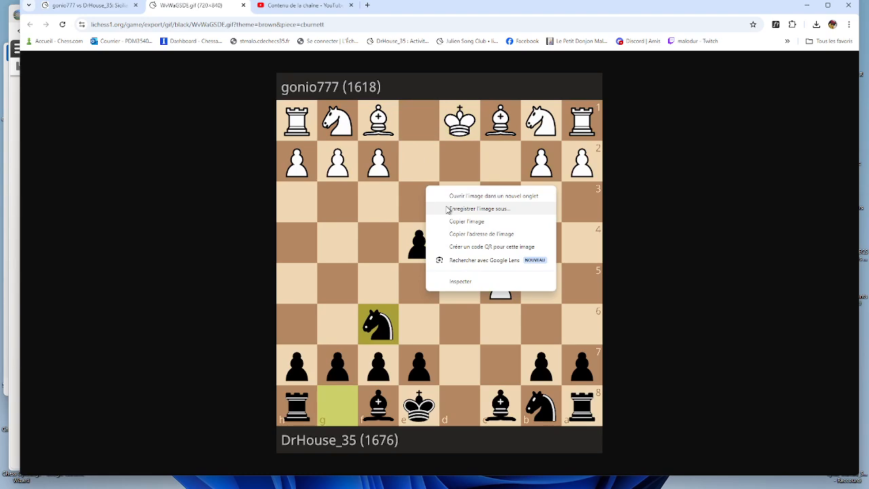
pyautogui.click(444, 208)
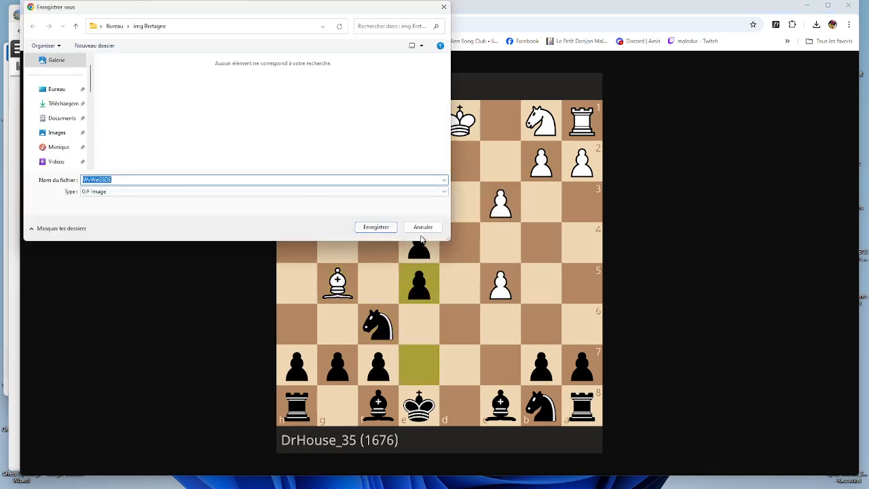
pyautogui.click(423, 227)
# Step: Copy the exported animated GIF of the game
pyautogui.rightClick(467, 207)
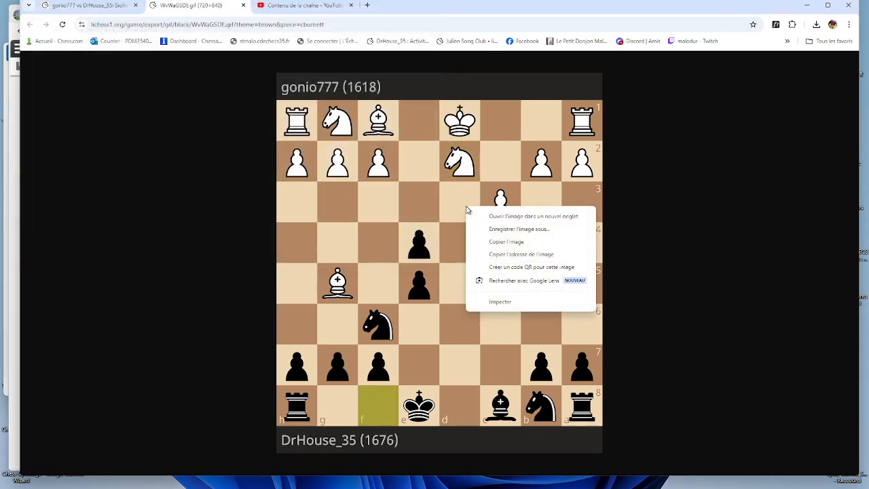
pyautogui.click(492, 250)
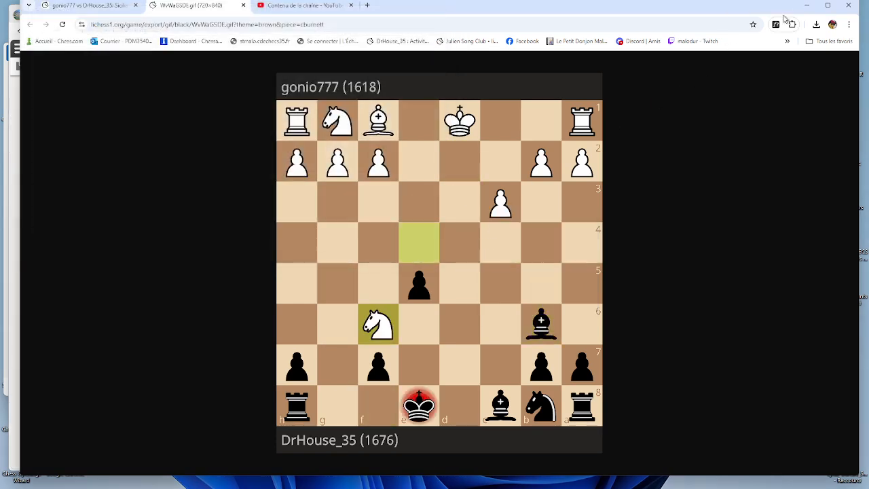
# Step: Return to the club website in Edge and start adding new content from the content administration list
pyautogui.click(807, 5)
pyautogui.scroll(4, 216, 162)
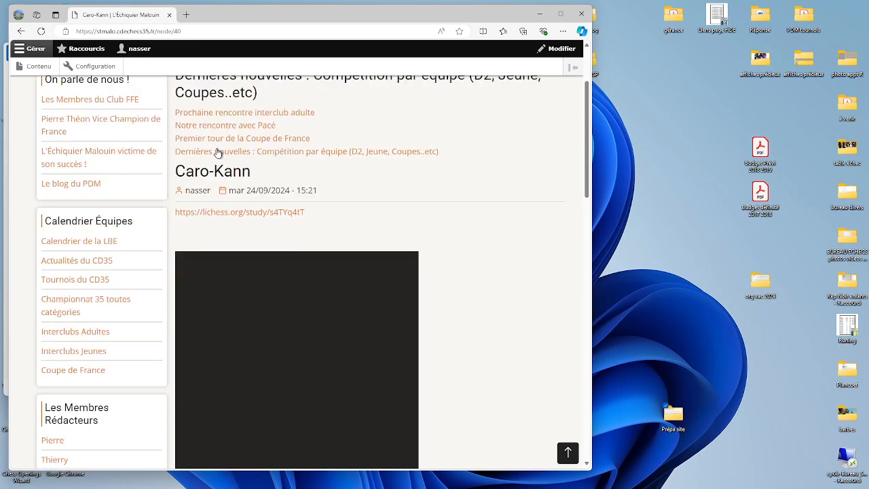
pyautogui.click(32, 70)
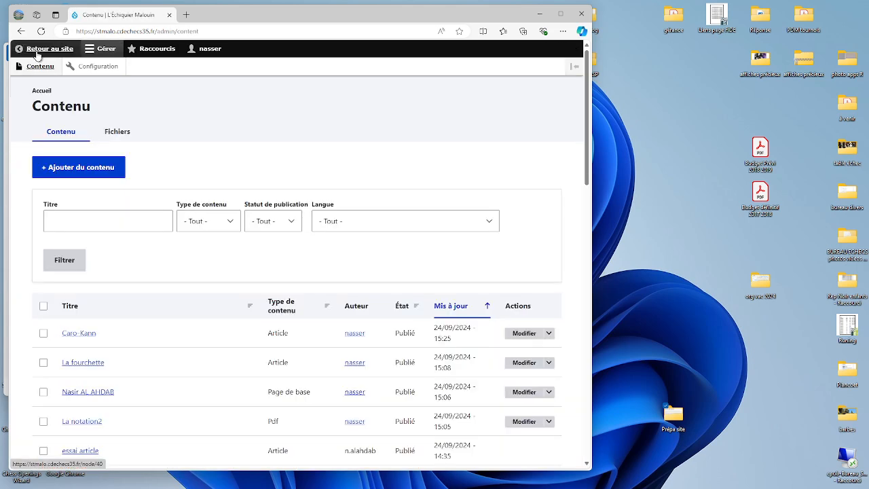
pyautogui.click(97, 167)
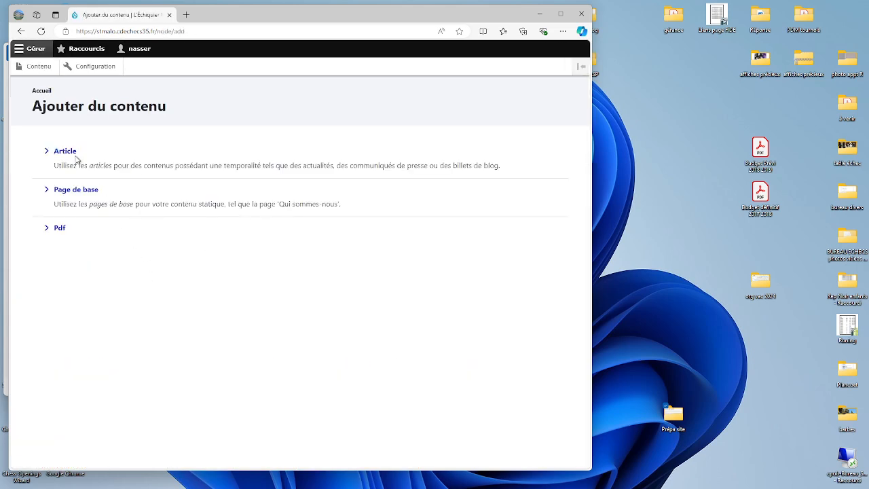
# Step: Create a new article and title it "Super partie"
pyautogui.click(76, 156)
pyautogui.click(146, 175)
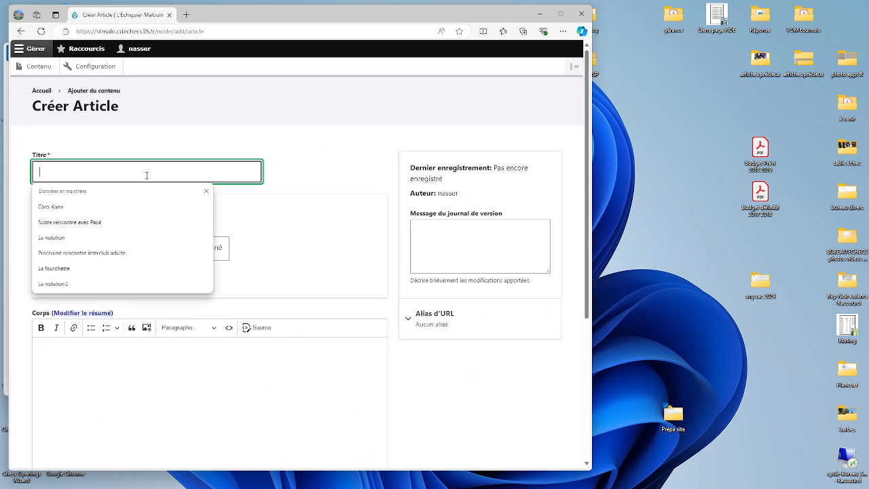
pyautogui.write('Super partie')
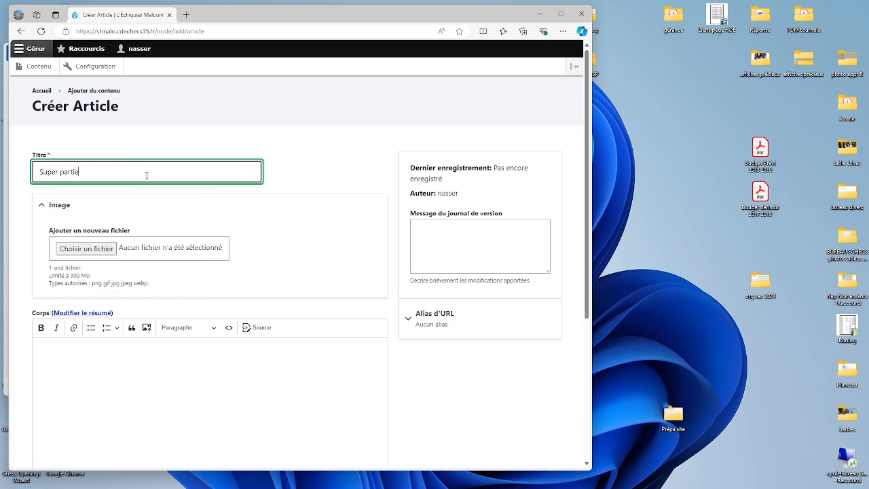
# Step: Paste the copied game GIF into the article body and save the article
pyautogui.scroll(-3, 148, 204)
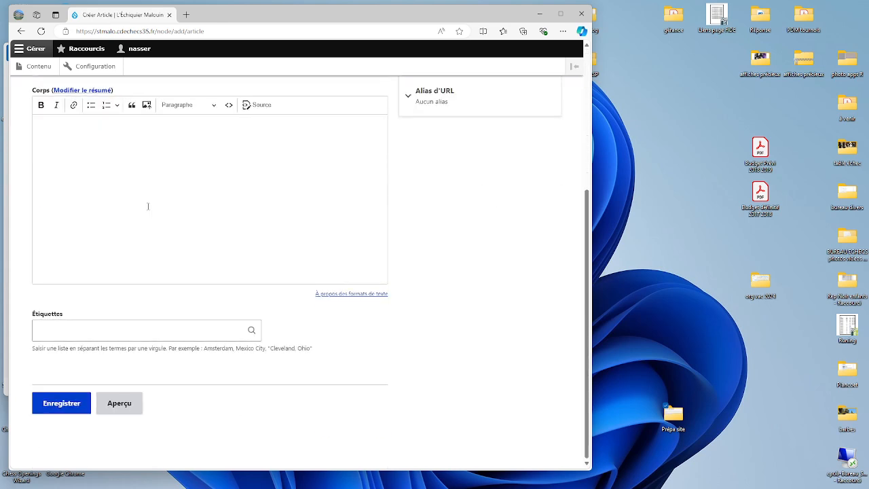
pyautogui.click(149, 149)
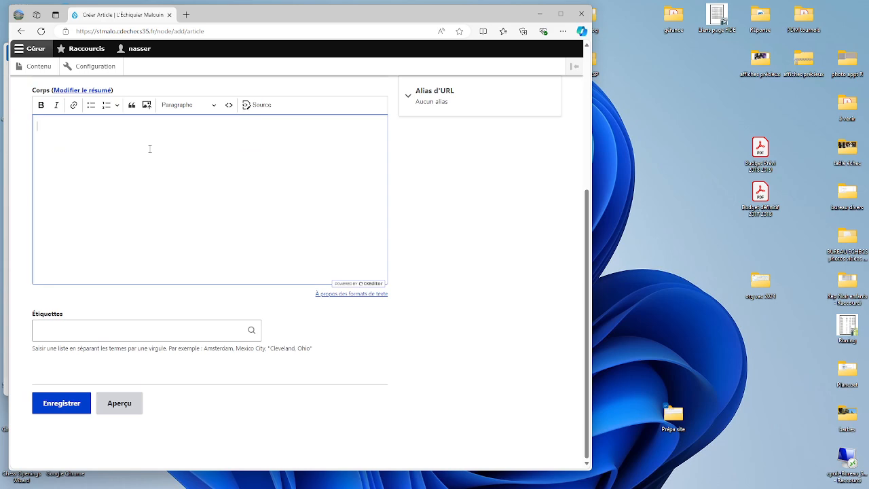
pyautogui.rightClick(149, 148)
pyautogui.click(180, 231)
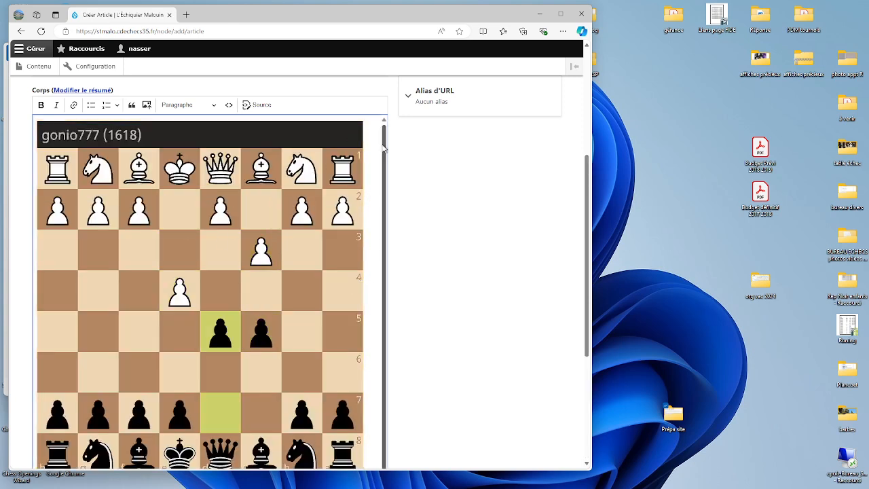
pyautogui.scroll(-1, 384, 177)
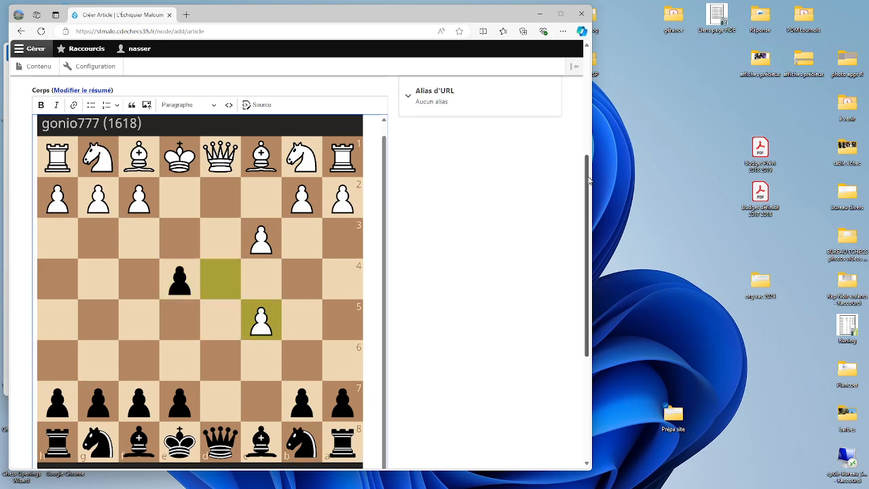
pyautogui.moveTo(586, 186); pyautogui.dragTo(585, 252)
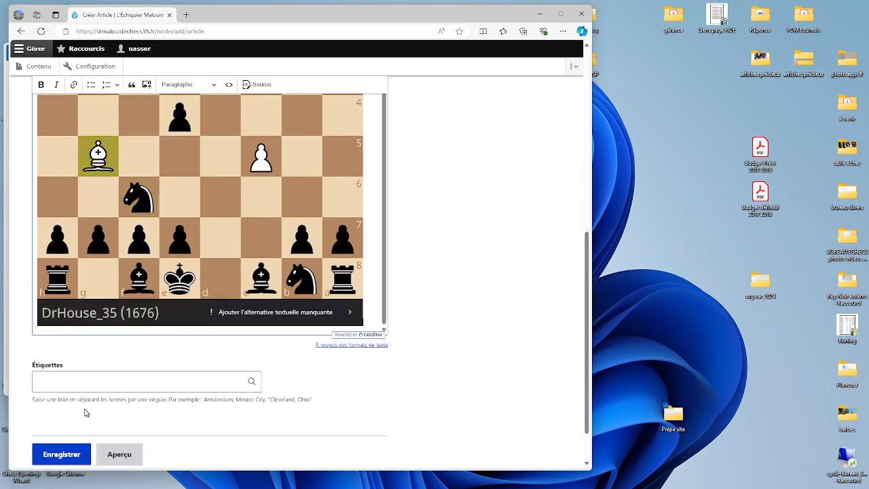
pyautogui.click(64, 455)
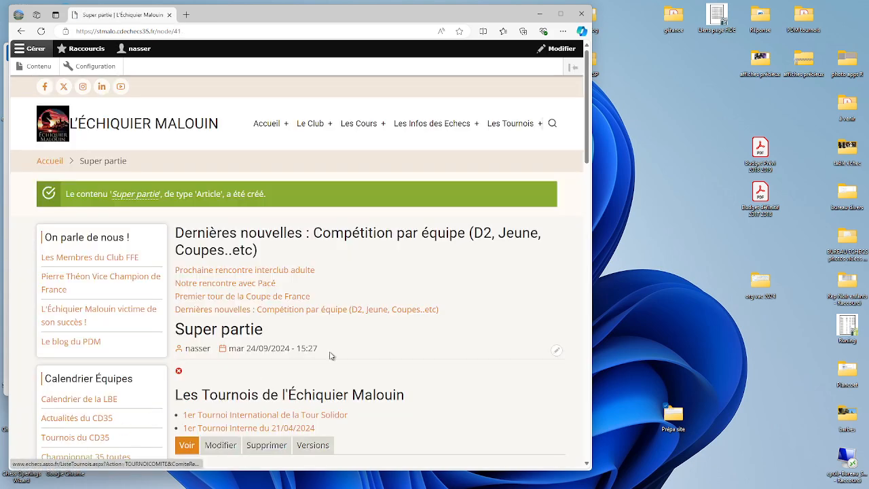
# Step: Examine the image in the published Super partie article and reopen the article from the recent content list
pyautogui.scroll(-2, 388, 312)
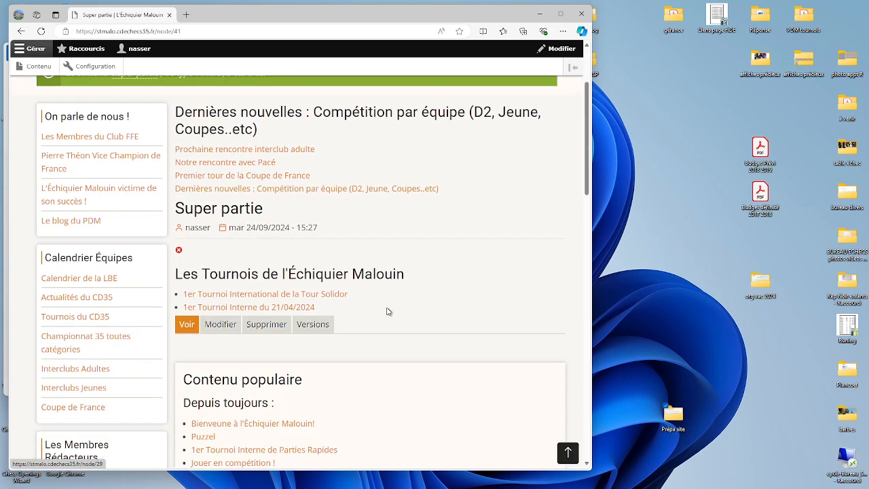
pyautogui.moveTo(179, 253)
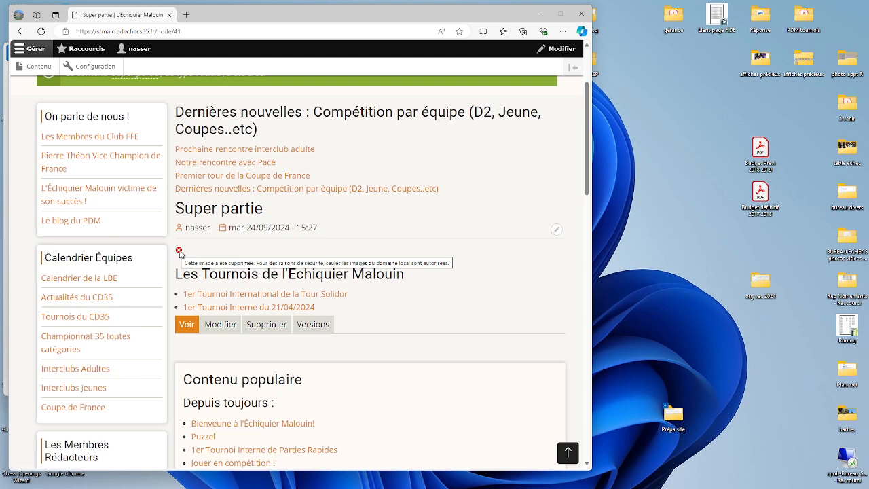
pyautogui.scroll(-4, 205, 262)
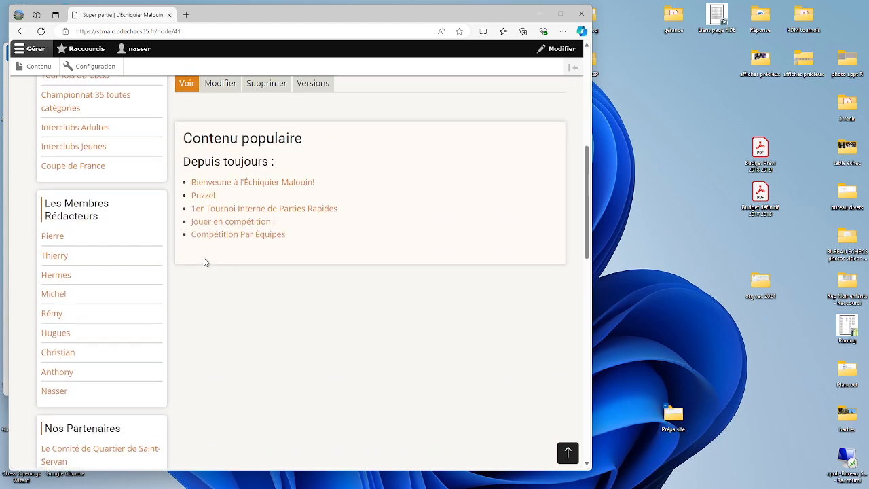
pyautogui.scroll(-4, 204, 262)
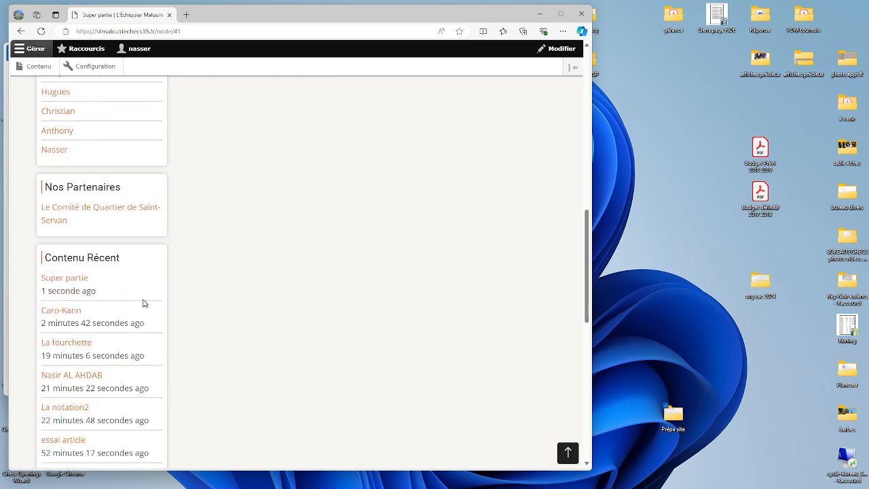
pyautogui.click(80, 284)
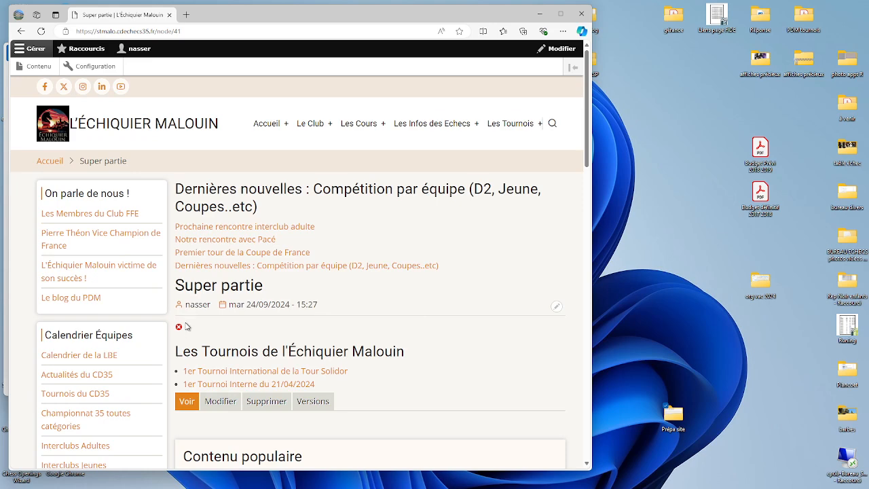
# Step: View the account's profile page on the club website
pyautogui.click(140, 49)
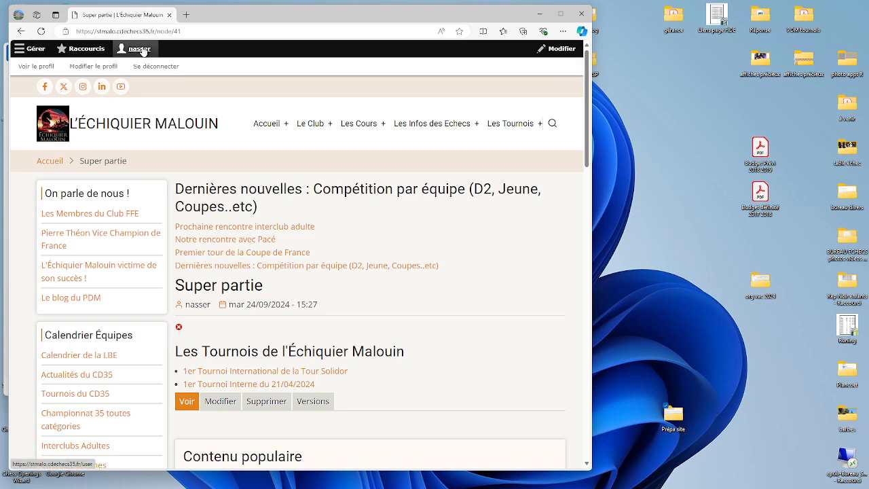
pyautogui.click(47, 66)
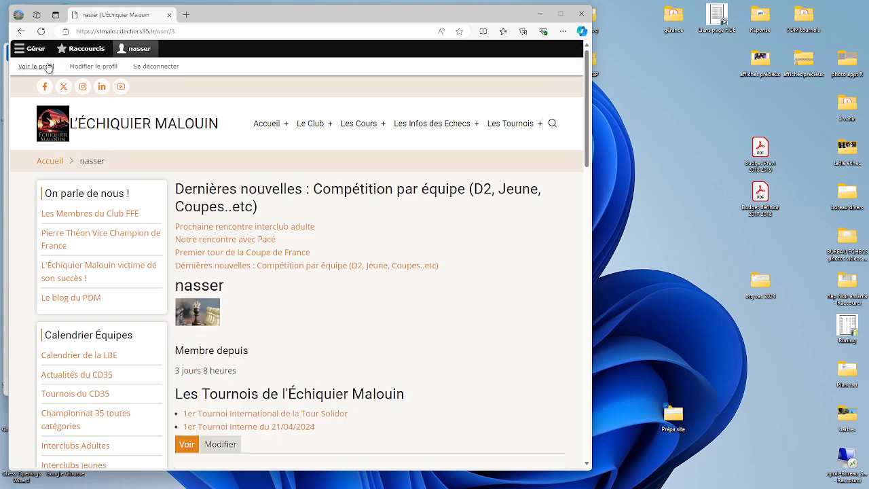
pyautogui.click(35, 53)
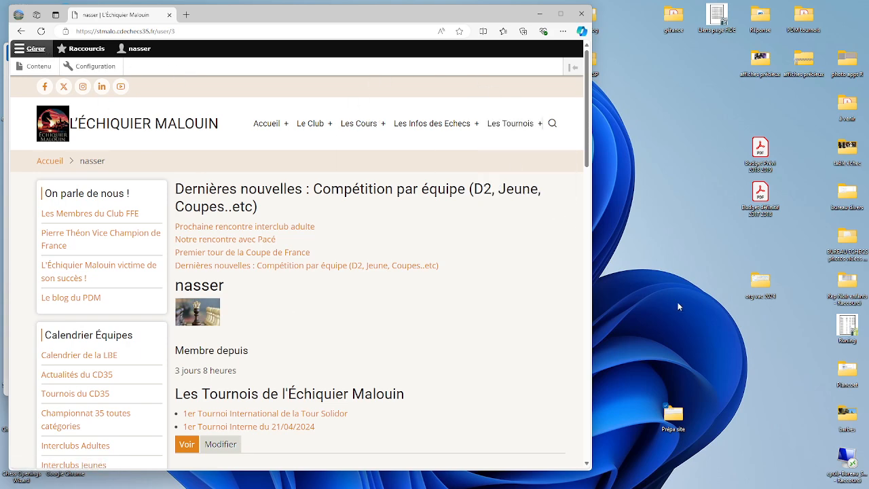
# Step: Open the Prépa site folder from the desktop and place its window so the stored image files can be reviewed
pyautogui.doubleClick(671, 414)
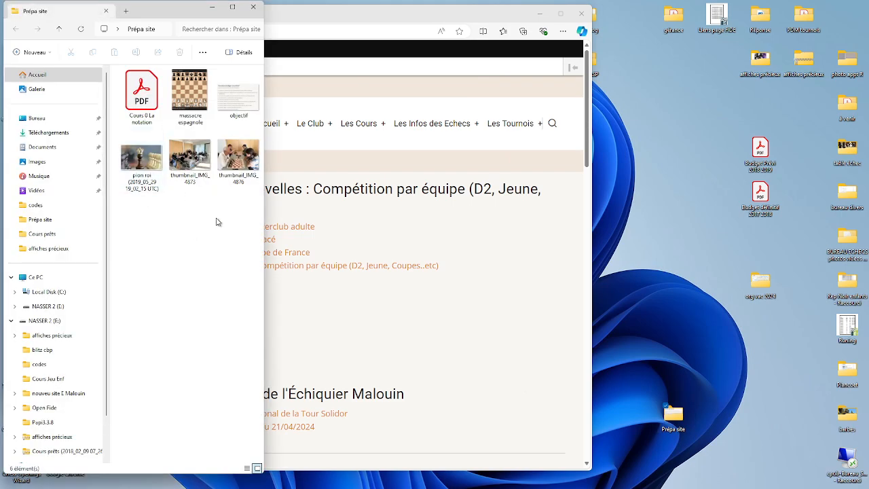
pyautogui.moveTo(182, 14); pyautogui.dragTo(452, 39)
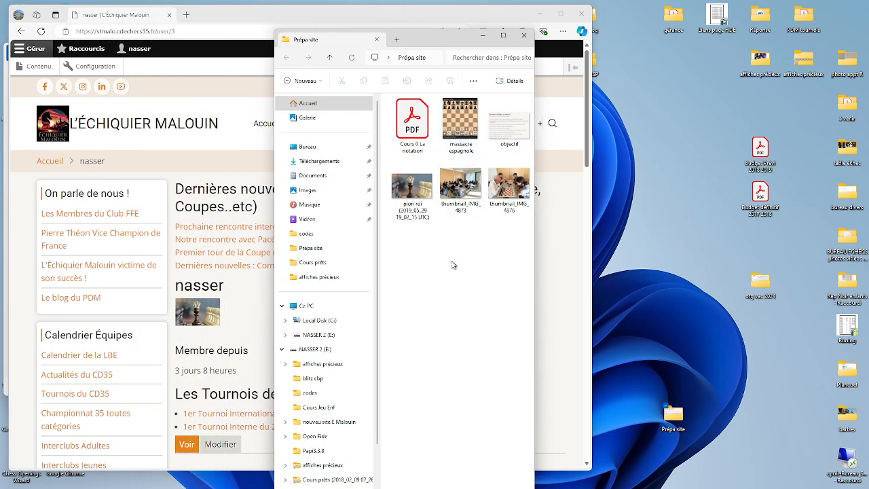
# Step: Open the Super partie article for editing in the website's content administration and delete the pasted GIF from its body
pyautogui.click(34, 51)
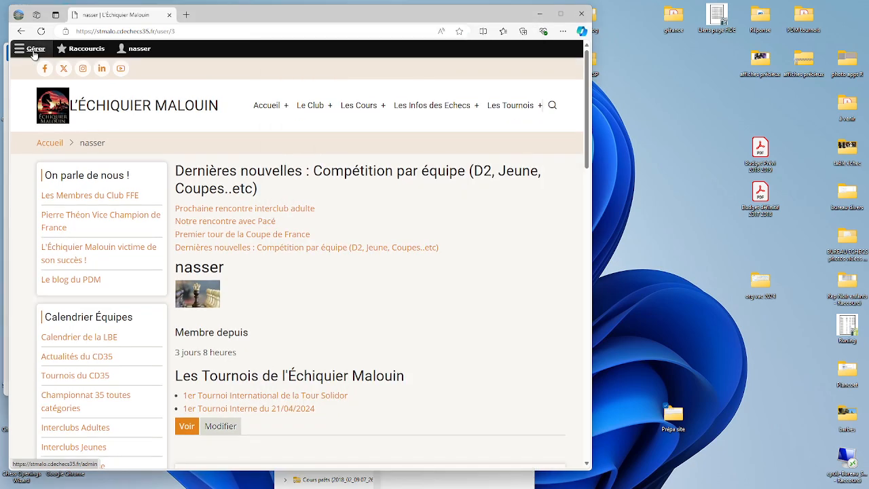
pyautogui.click(34, 51)
pyautogui.click(194, 253)
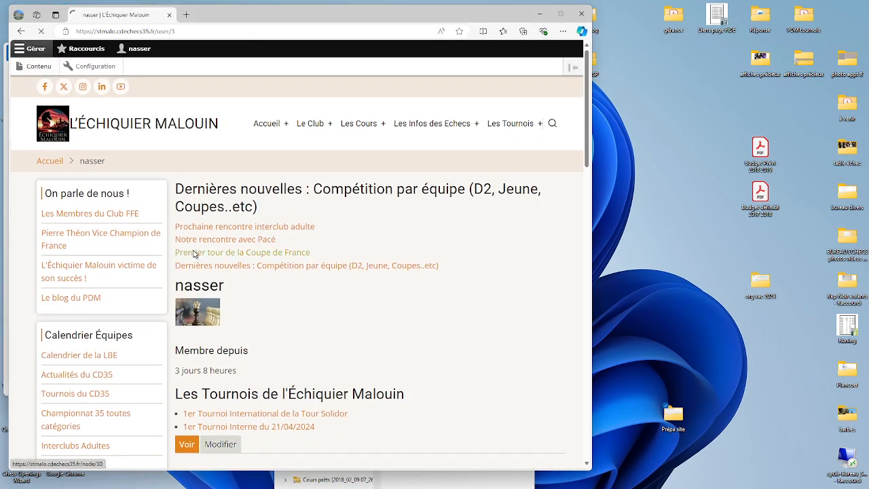
pyautogui.click(528, 338)
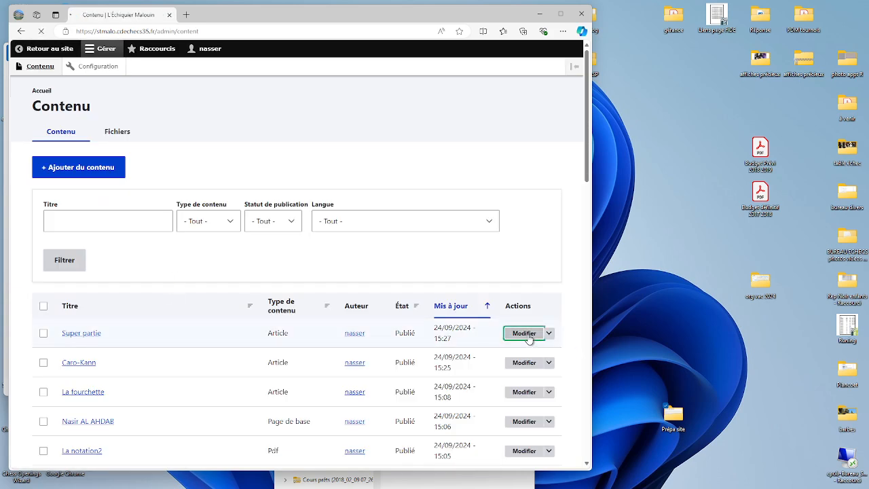
pyautogui.scroll(-2, 239, 296)
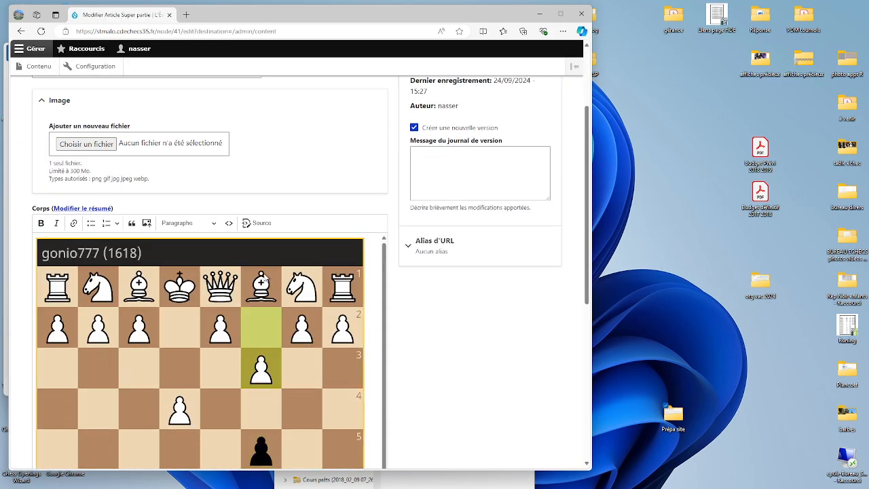
pyautogui.click(267, 280)
pyautogui.press('Delete')
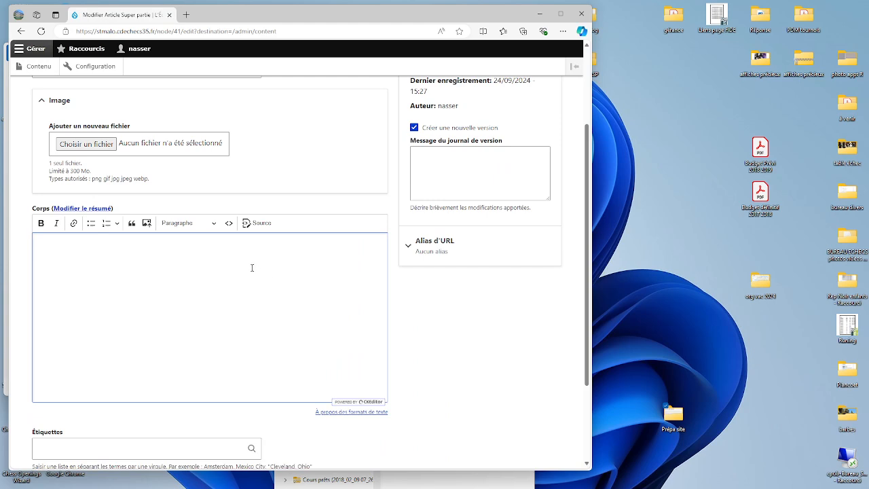
# Step: Insert the massacre espagnole image from the Prépa site folder into the article body at a slightly reduced size, and save the article
pyautogui.click(148, 224)
pyautogui.click(115, 86)
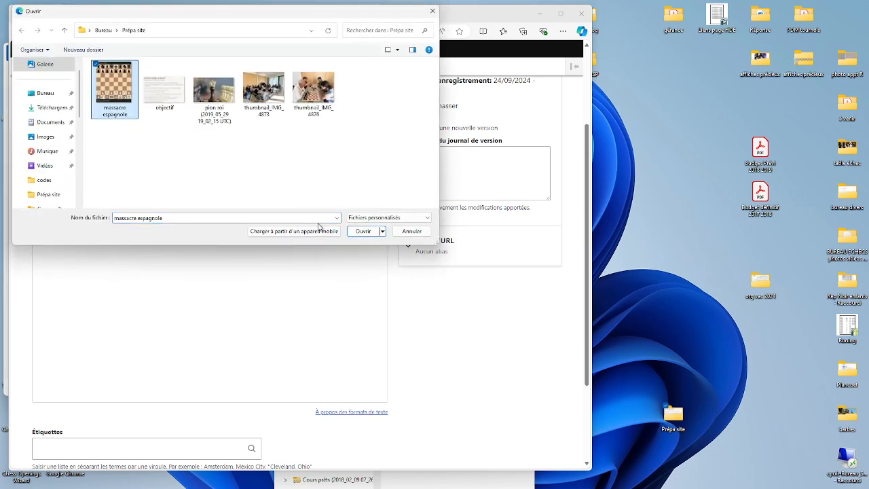
pyautogui.click(363, 232)
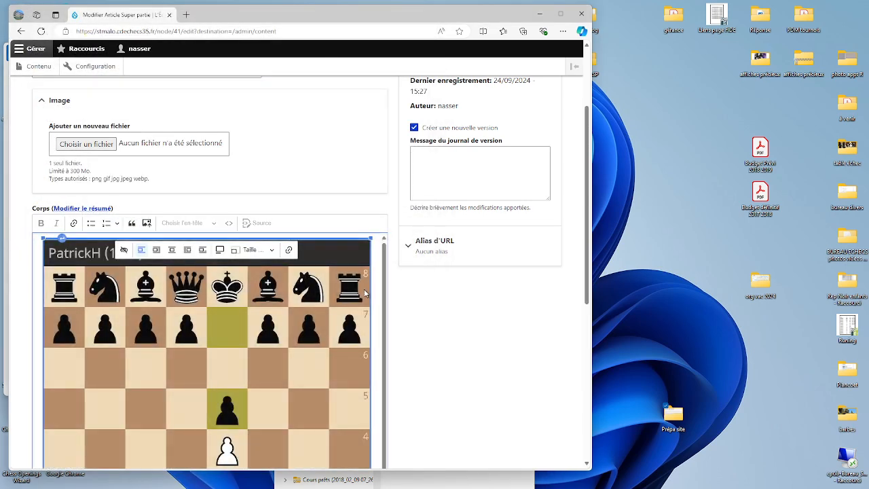
pyautogui.moveTo(371, 239); pyautogui.dragTo(167, 289)
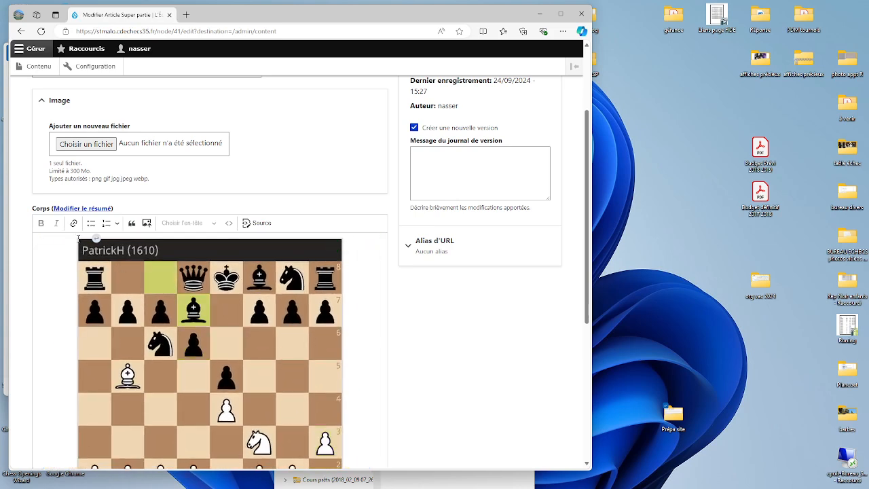
pyautogui.scroll(-4, 167, 289)
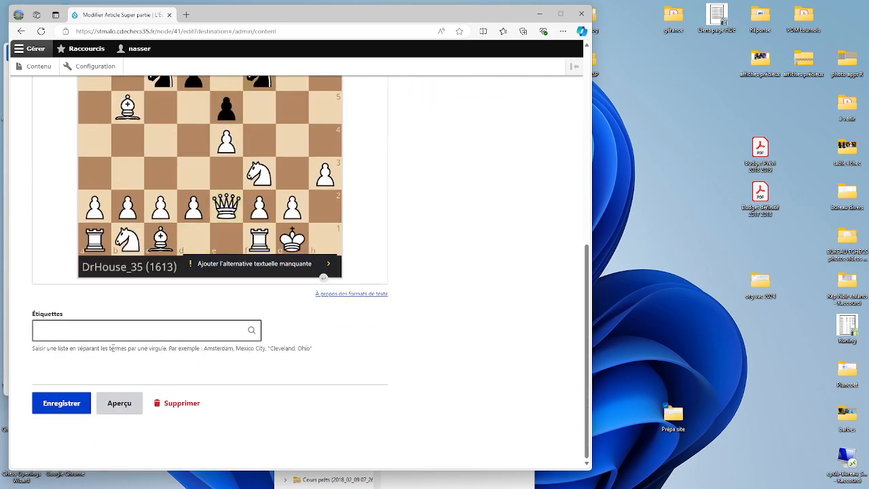
pyautogui.click(77, 406)
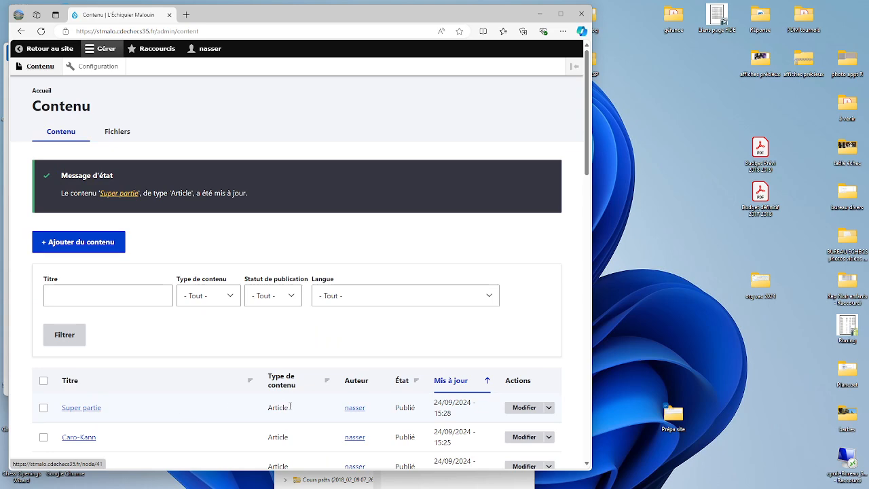
# Step: Return to the site's home page and open Super partie from the recent content to check its game GIF
pyautogui.click(43, 48)
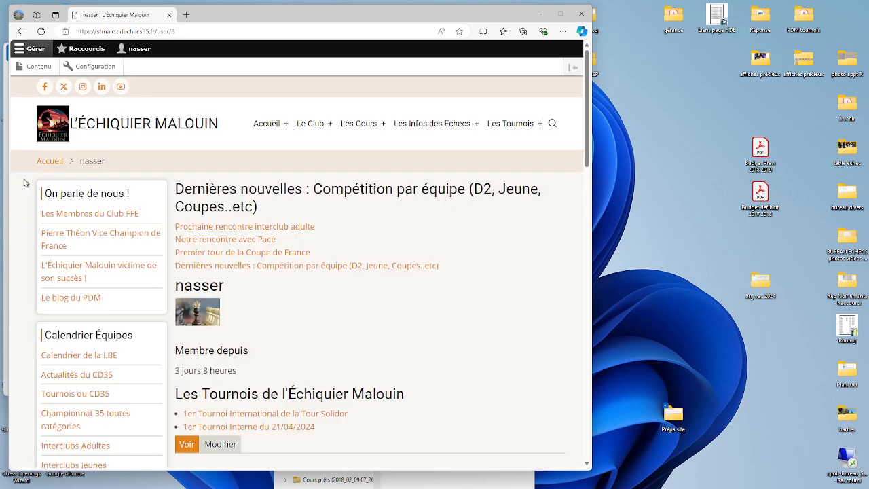
pyautogui.scroll(-4, 25, 183)
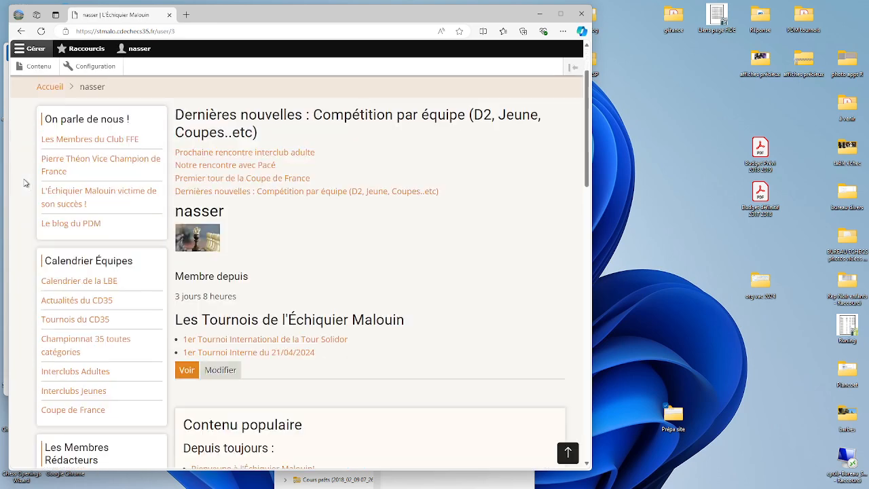
pyautogui.scroll(4, 25, 183)
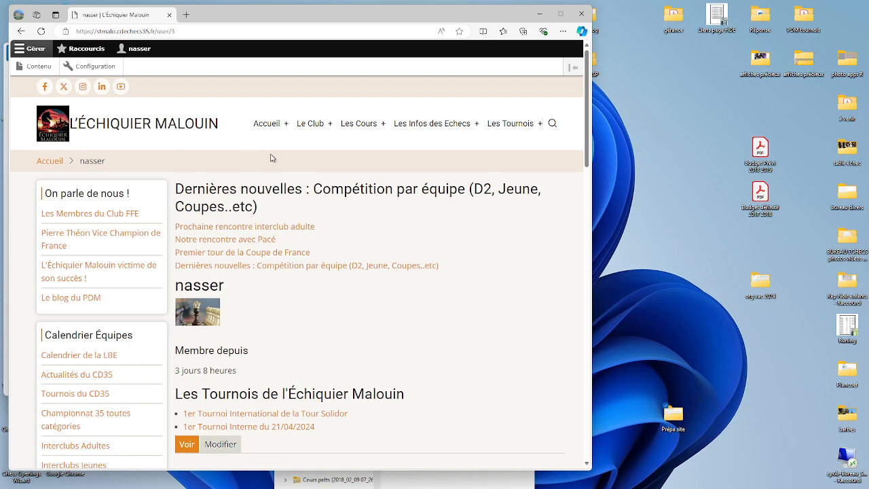
pyautogui.click(254, 140)
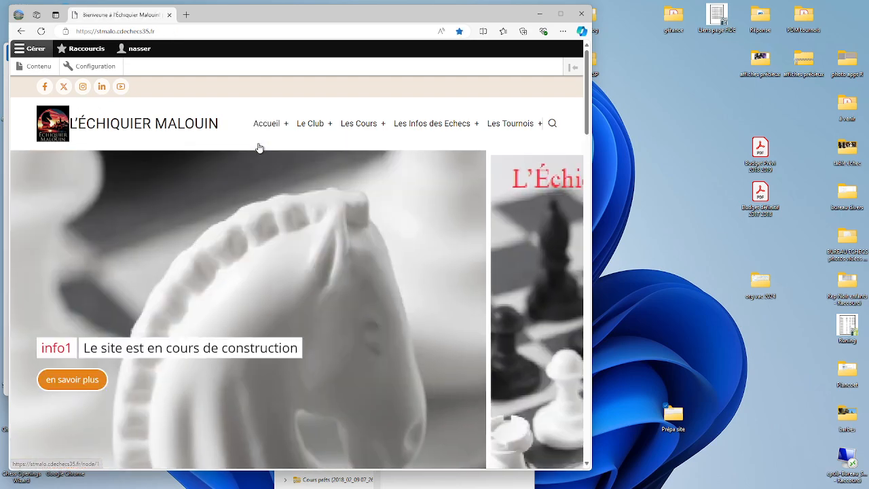
pyautogui.scroll(-5, 258, 147)
pyautogui.scroll(-15, 206, 195)
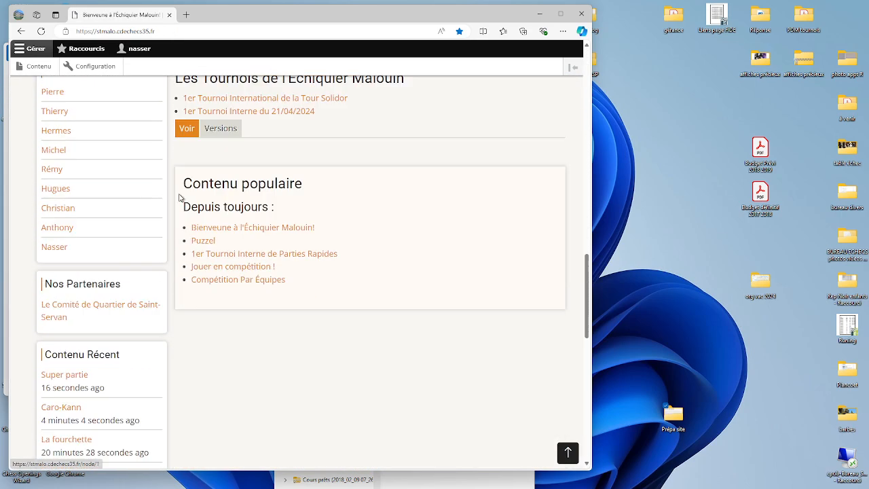
pyautogui.scroll(2, 172, 198)
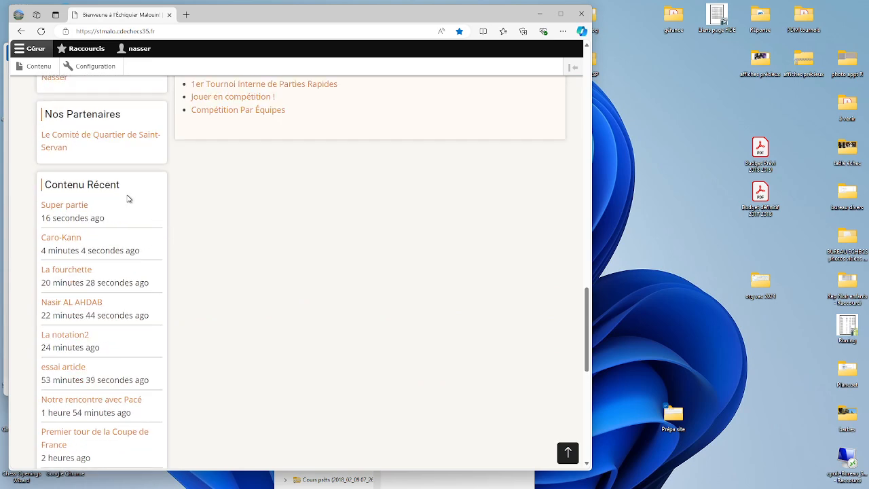
pyautogui.click(79, 210)
pyautogui.scroll(-4, 500, 302)
pyautogui.scroll(2, 500, 301)
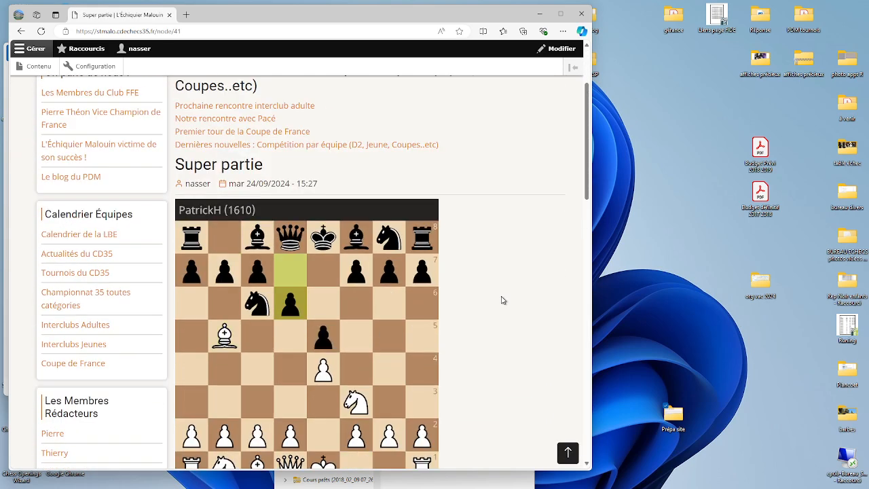
# Step: Check the game GIF in the Super partie article, then open Caro-Kann from the recent content and examine its study link and GIF
pyautogui.scroll(-2, 502, 300)
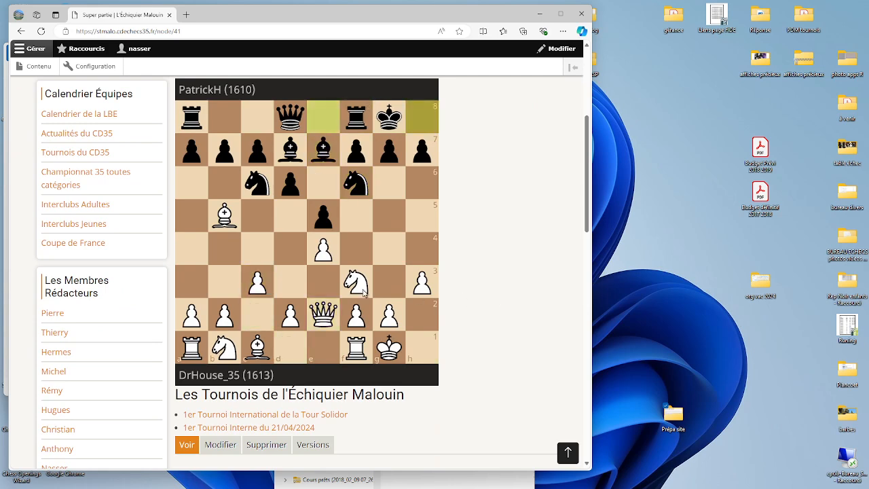
pyautogui.scroll(-3, 36, 244)
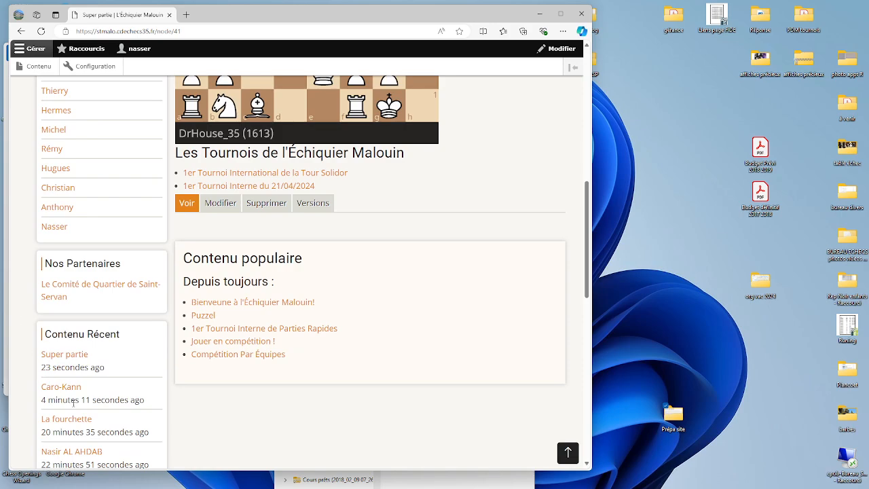
pyautogui.click(71, 388)
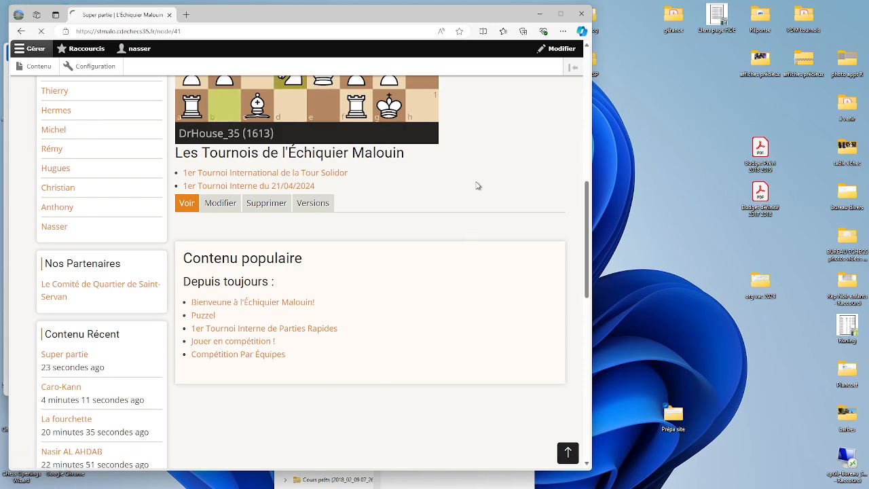
pyautogui.scroll(3, 477, 185)
pyautogui.scroll(-3, 477, 185)
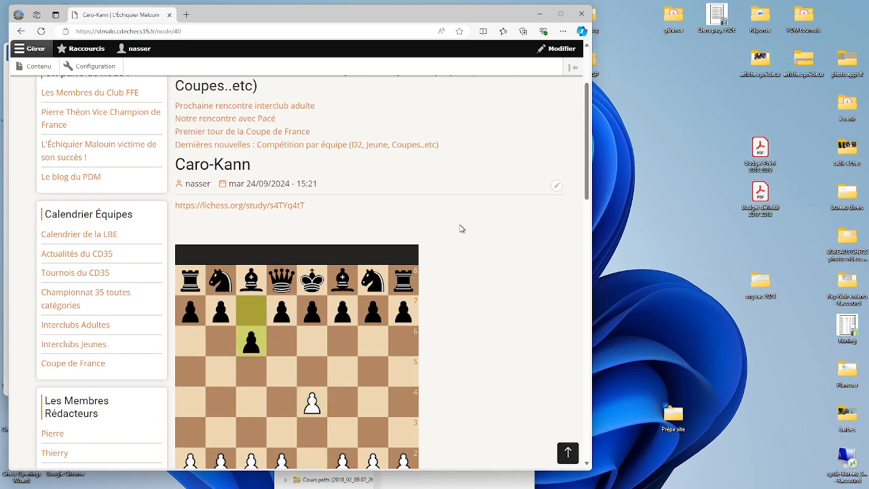
pyautogui.scroll(-2, 466, 225)
pyautogui.scroll(2, 467, 224)
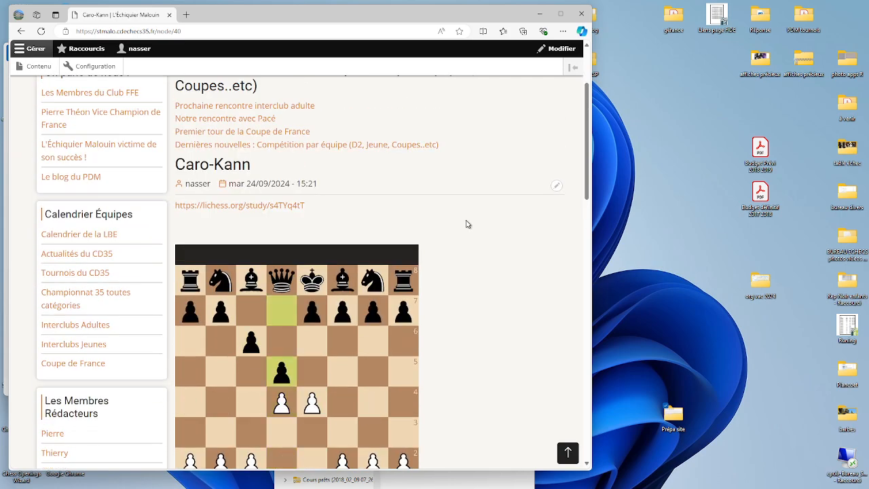
pyautogui.scroll(-2, 466, 224)
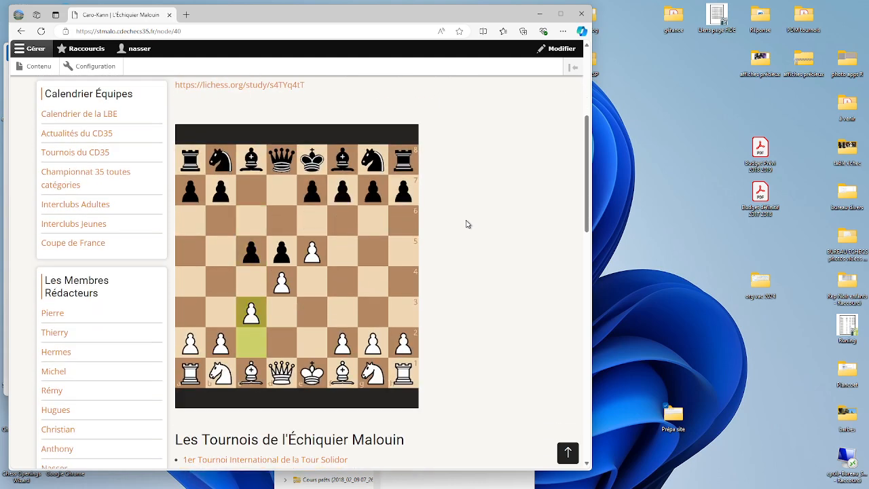
pyautogui.scroll(-2, 107, 339)
# Step: Open the member's own basic page for editing in the content administration and replace the linked list item Nota 2 with plain text Partie
pyautogui.click(61, 349)
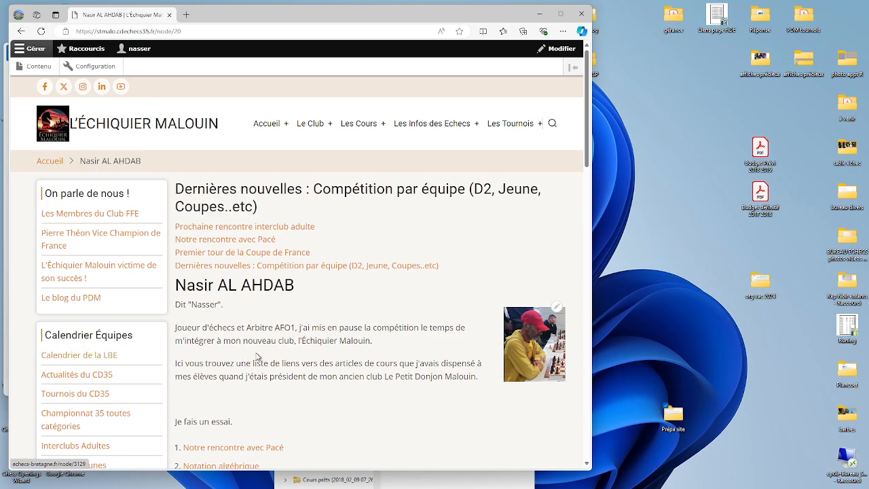
pyautogui.scroll(-4, 329, 348)
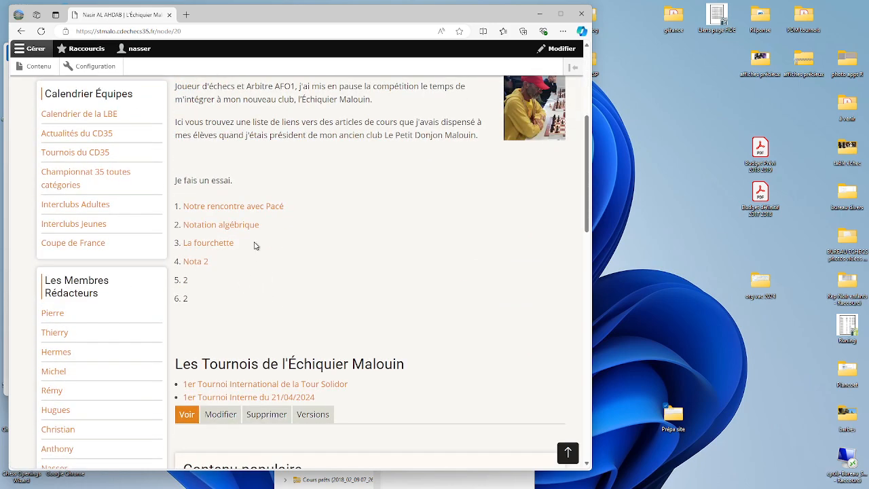
pyautogui.click(27, 51)
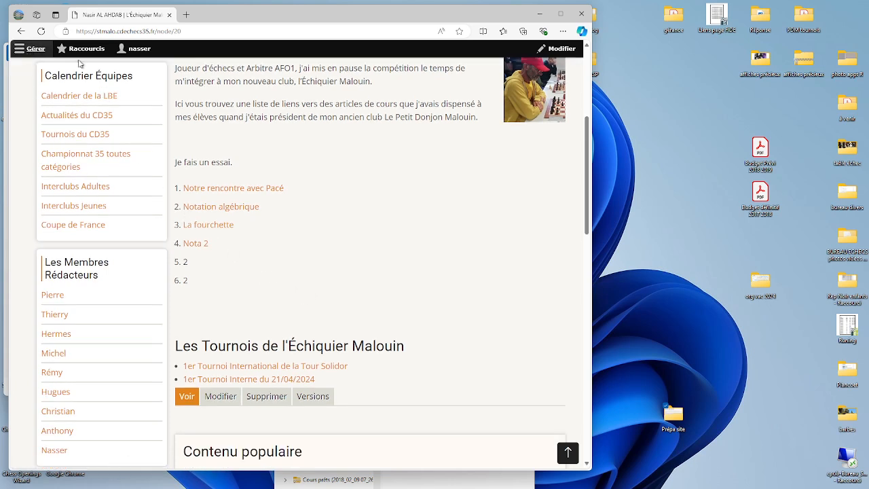
pyautogui.click(37, 50)
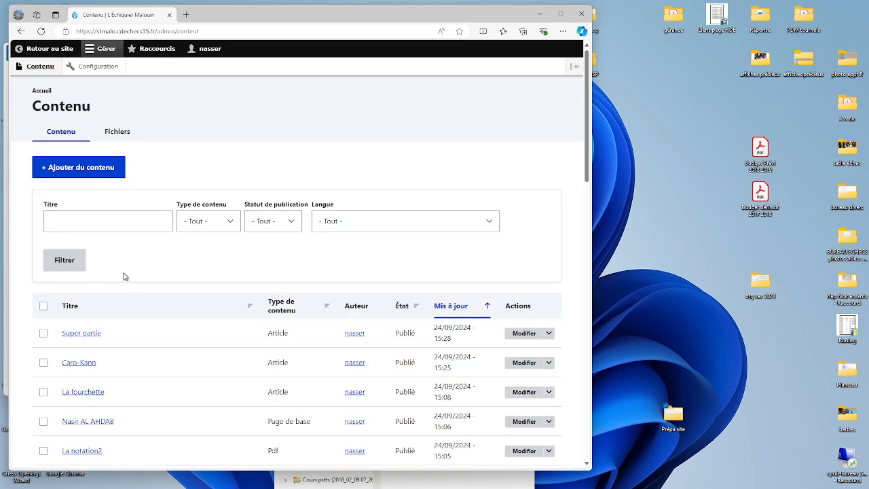
pyautogui.scroll(-2, 124, 251)
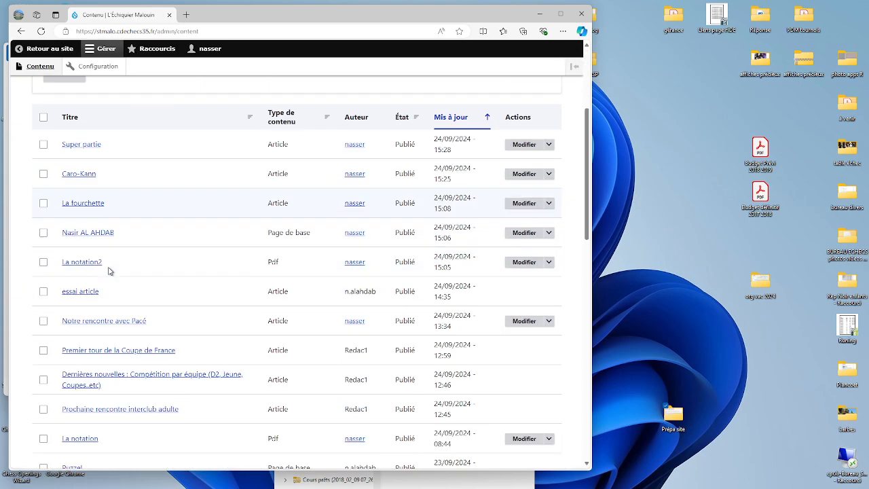
pyautogui.scroll(-2, 111, 270)
pyautogui.click(524, 180)
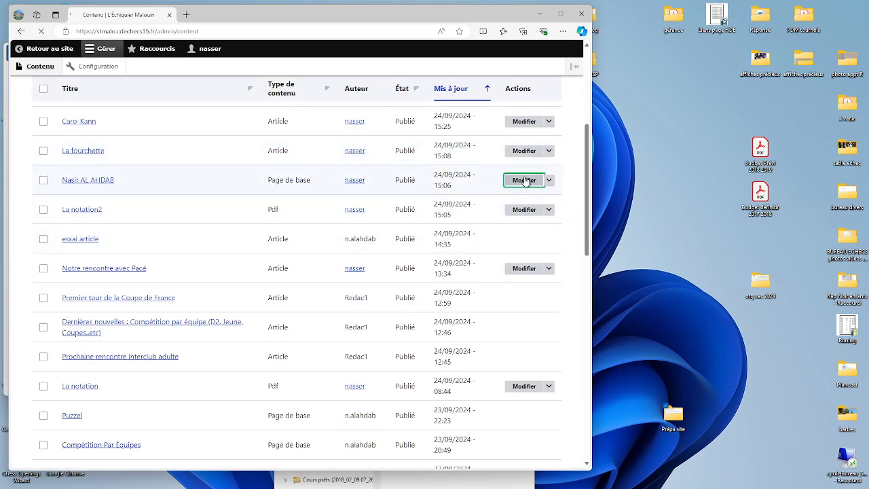
pyautogui.scroll(-2, 216, 241)
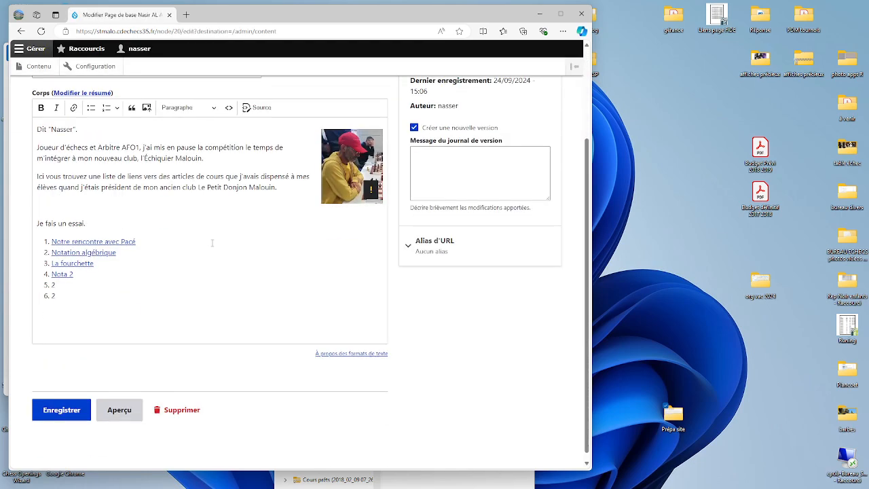
pyautogui.moveTo(82, 274); pyautogui.dragTo(47, 276)
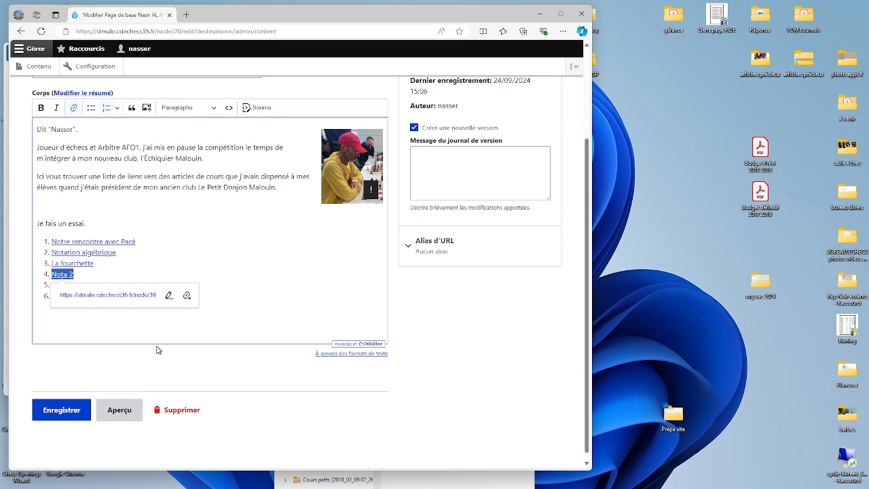
pyautogui.press('BackSpace')
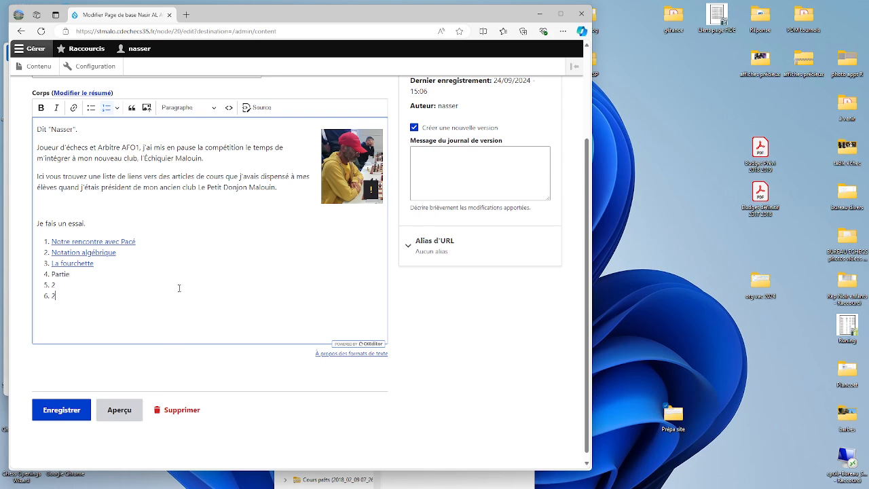
# Step: Open a second browser tab and load the website there using the address of the page being edited
pyautogui.click(186, 15)
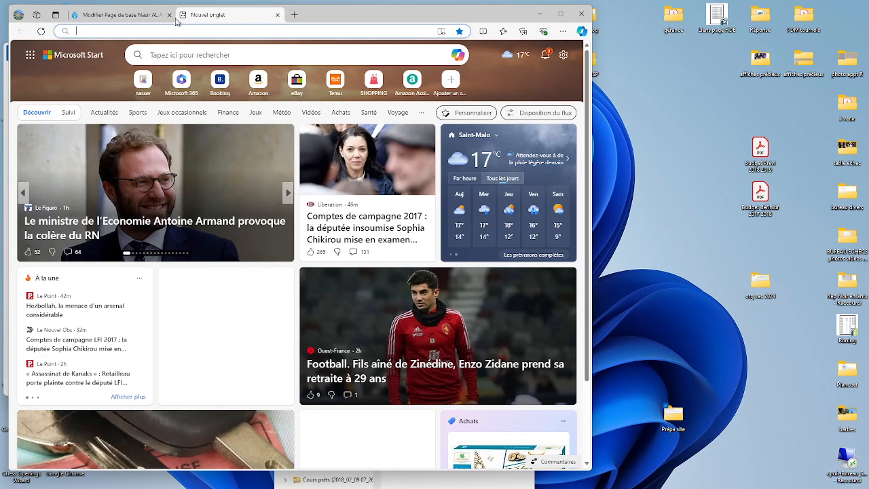
pyautogui.click(135, 16)
pyautogui.click(117, 31)
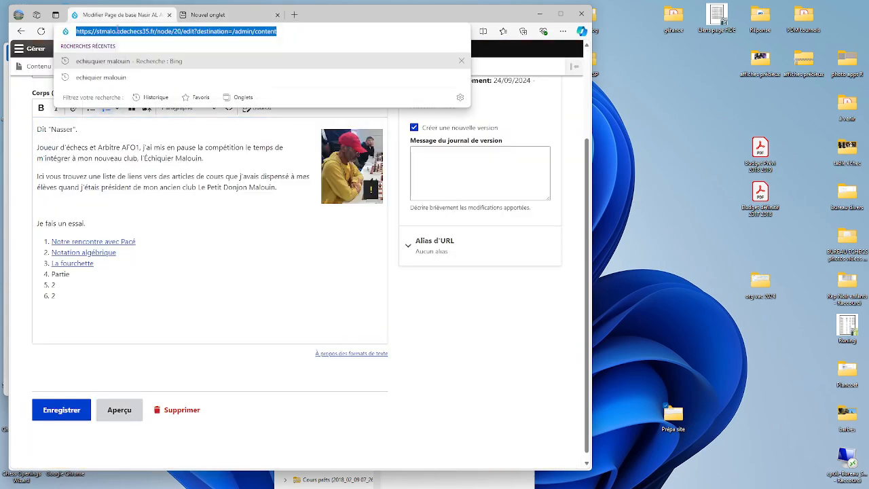
pyautogui.click(182, 15)
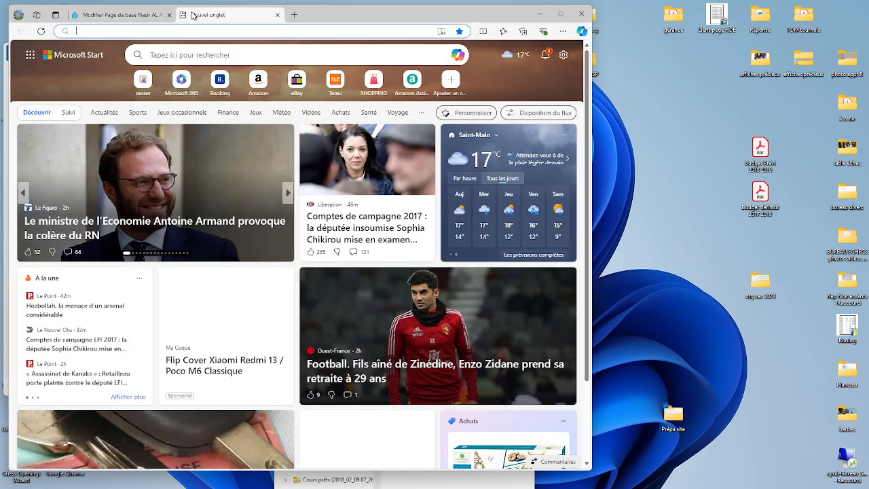
pyautogui.click(185, 30)
pyautogui.write('https://stmalo.cdechecs35.fr/node/20/edit?destination=/admin/content')
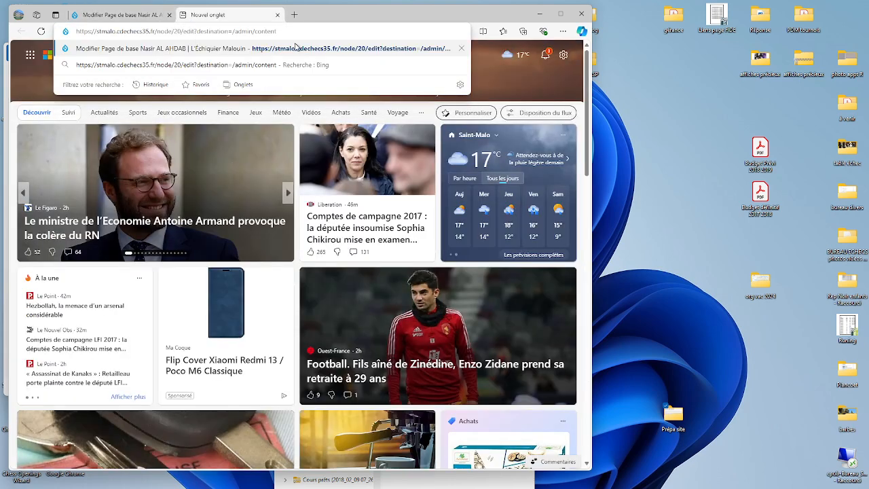
pyautogui.press('Return')
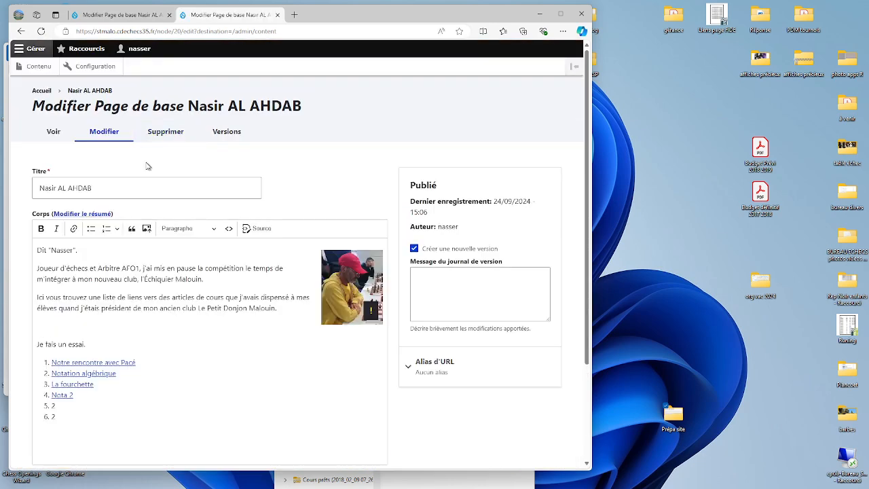
# Step: In the second tab, return to the site's home page, open Super partie from the recent content and copy its address
pyautogui.click(38, 66)
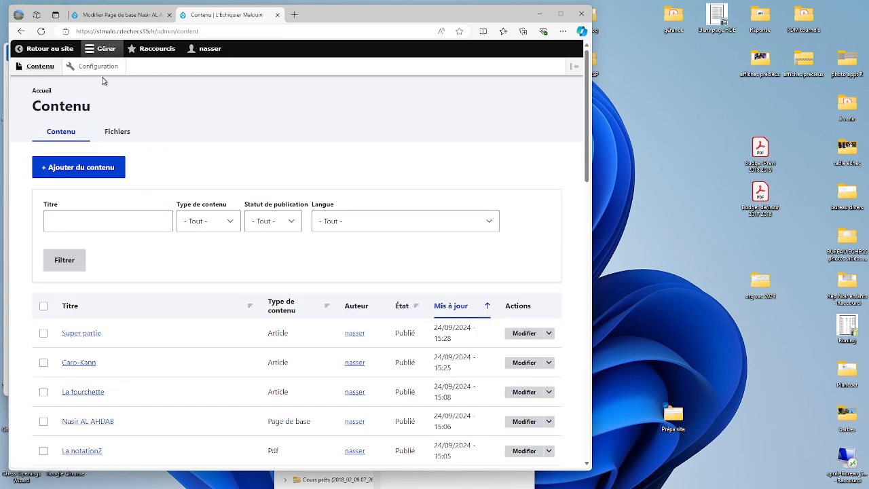
pyautogui.click(45, 49)
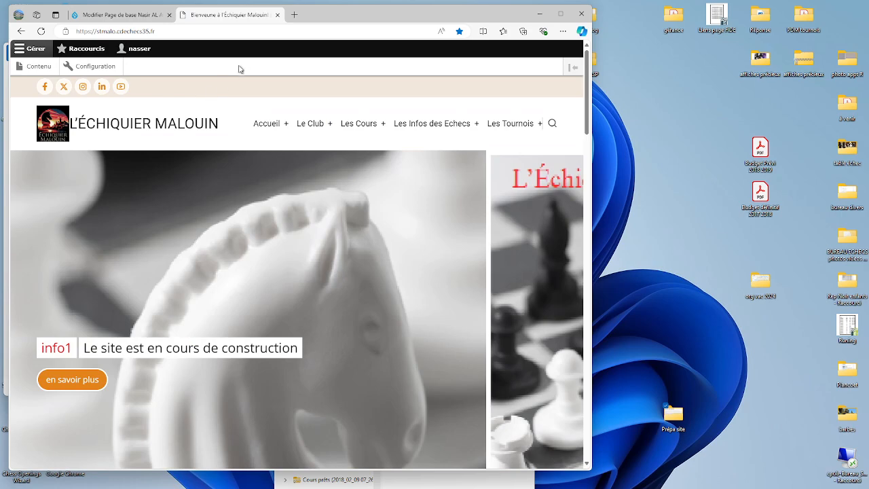
pyautogui.scroll(-4, 192, 45)
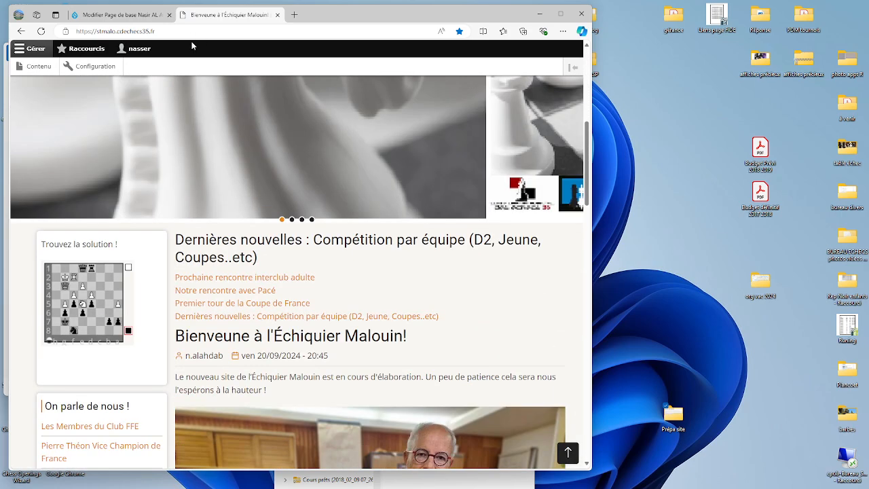
pyautogui.scroll(-8, 192, 45)
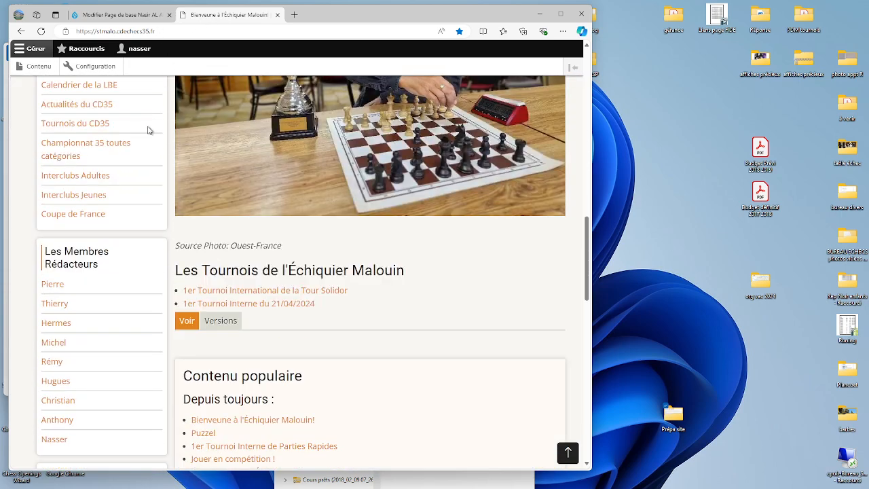
pyautogui.scroll(-2, 148, 130)
pyautogui.scroll(-2, 136, 202)
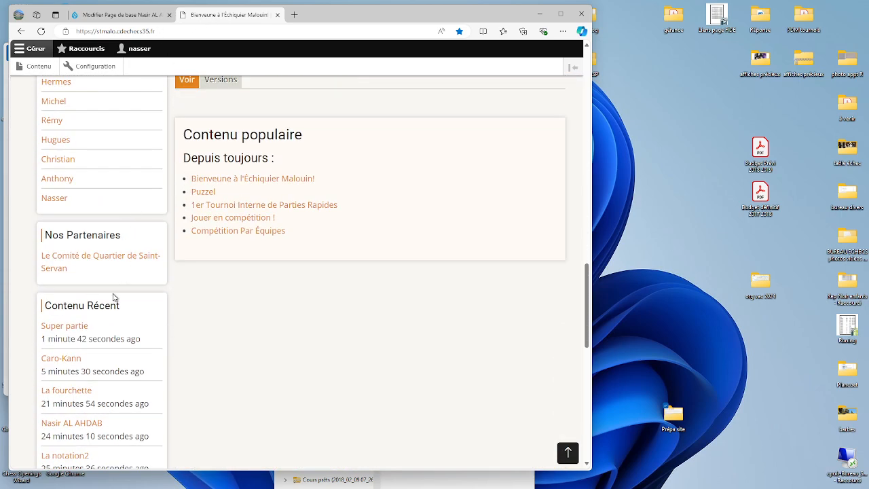
pyautogui.click(193, 182)
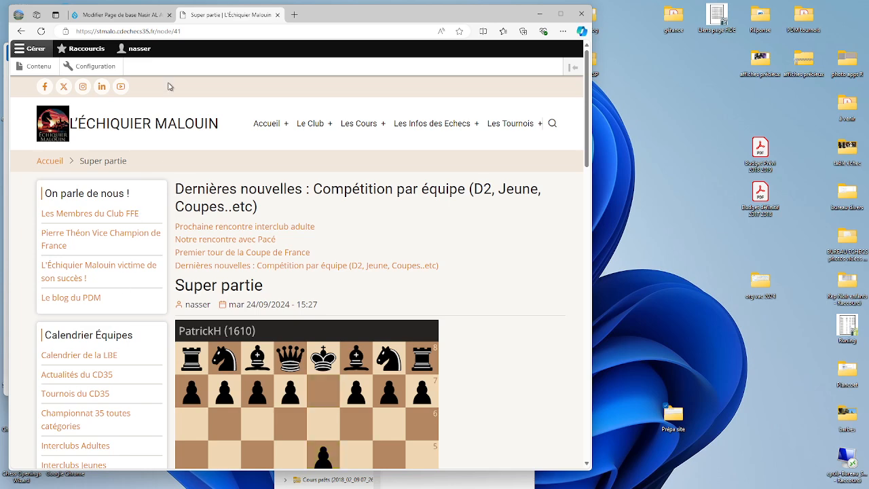
pyautogui.click(187, 34)
pyautogui.hotkey('ctrl', 'c')
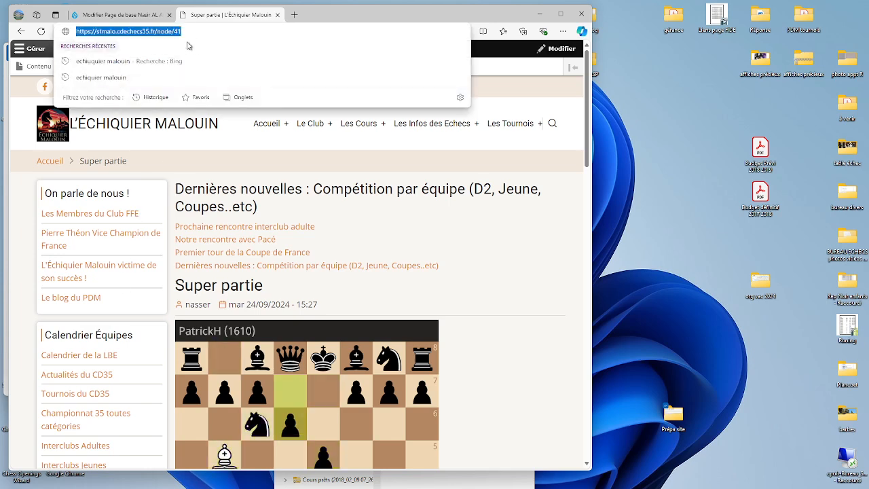
# Step: Link the Partie list item on the member page to the copied Super partie address and save the page
pyautogui.click(148, 17)
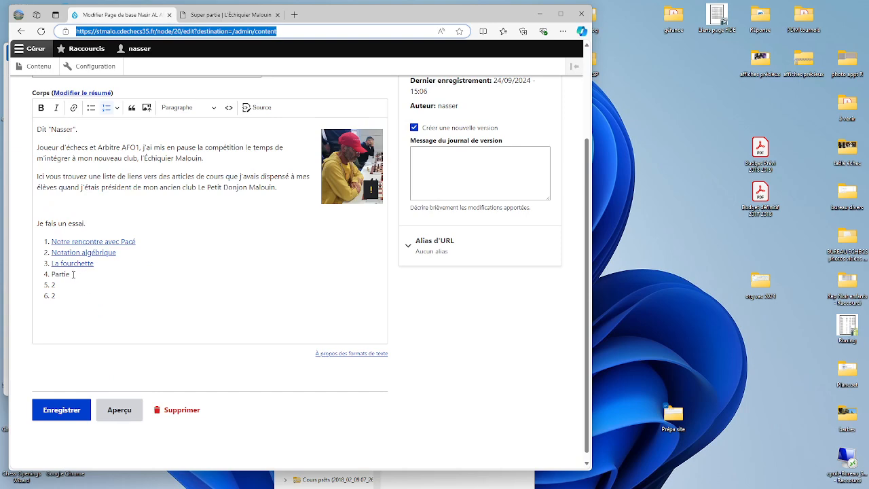
pyautogui.moveTo(74, 274); pyautogui.dragTo(52, 274)
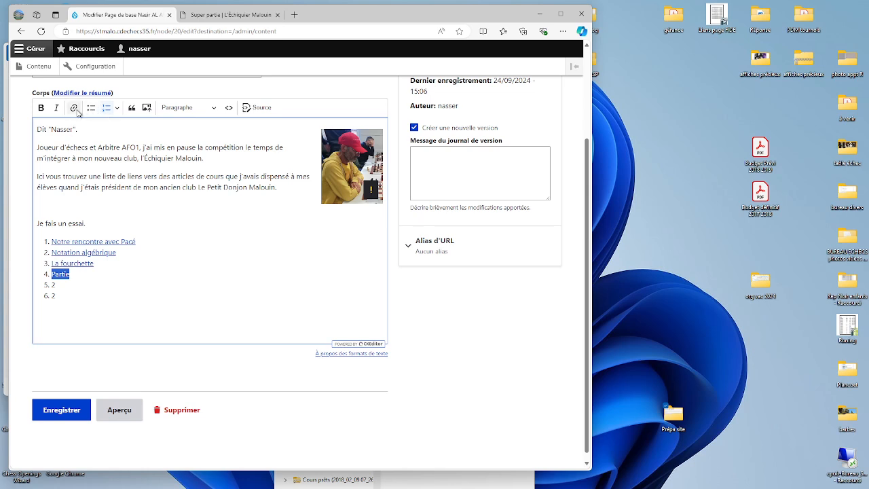
pyautogui.click(74, 108)
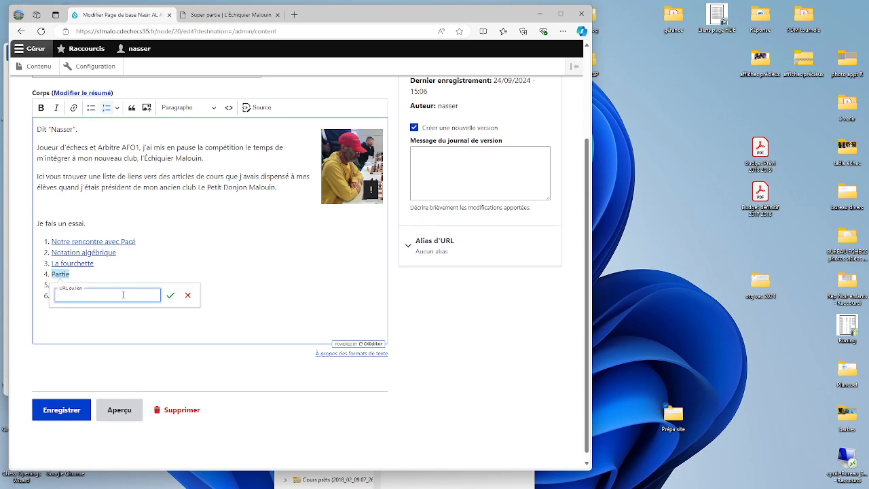
pyautogui.hotkey('ctrl', 'v')
pyautogui.click(171, 295)
pyautogui.click(142, 321)
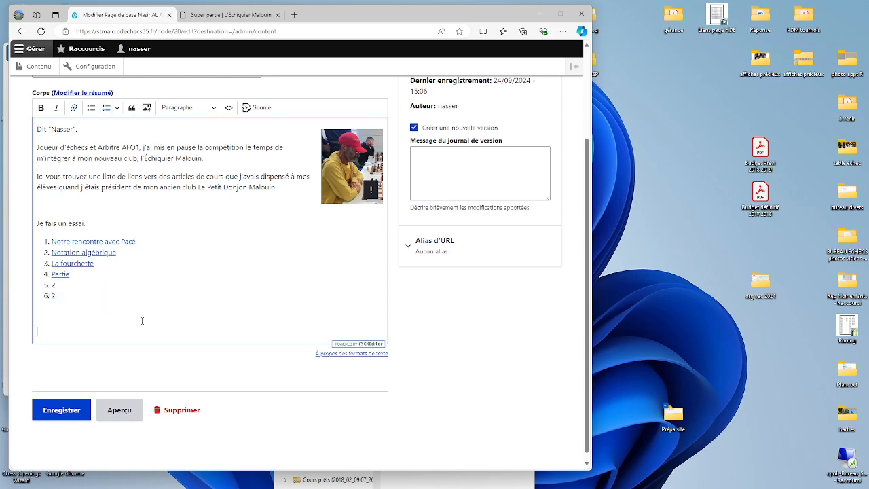
pyautogui.click(61, 412)
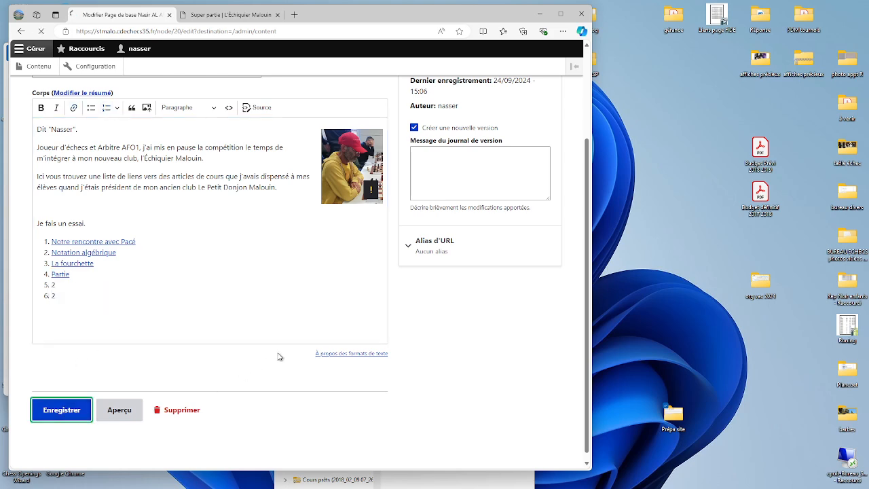
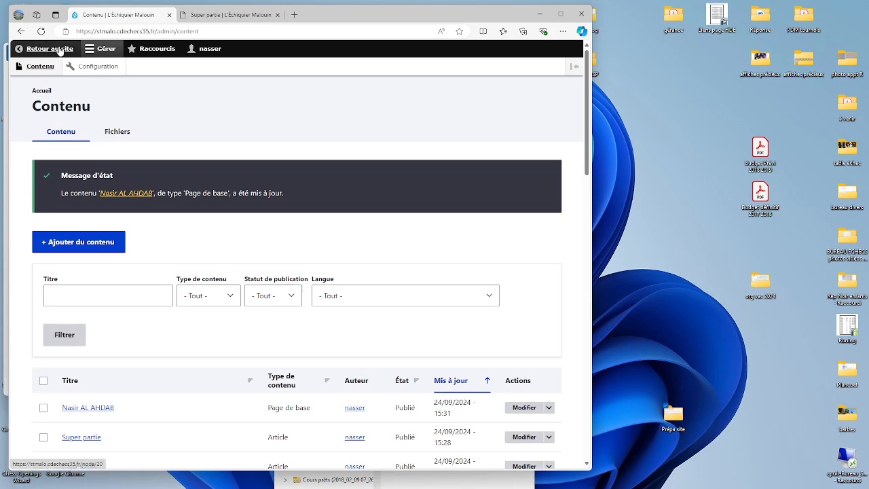
# Step: In the second tab, return to the site's home page and open the member's own page from the Les Membres Rédacteurs list
pyautogui.click(192, 19)
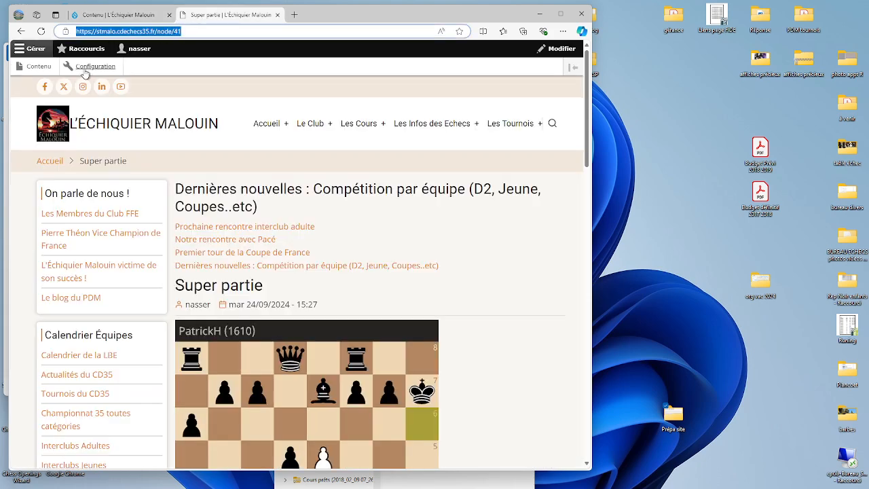
pyautogui.click(266, 124)
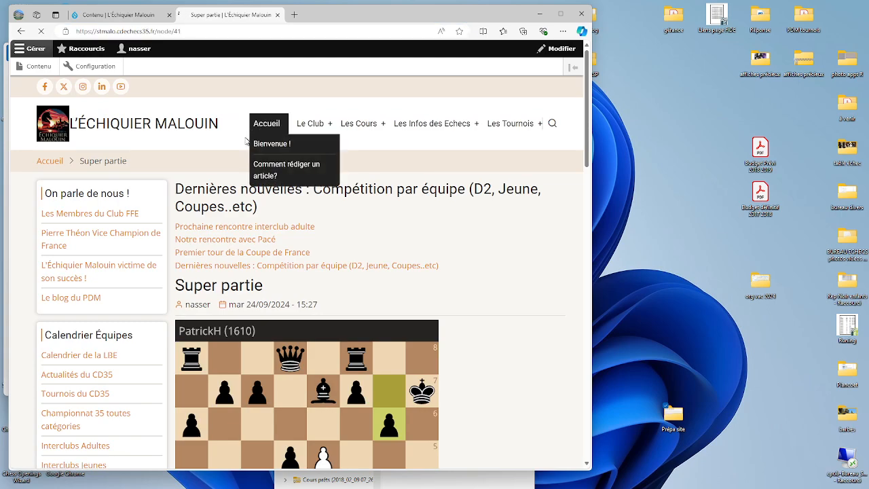
pyautogui.scroll(-5, 234, 192)
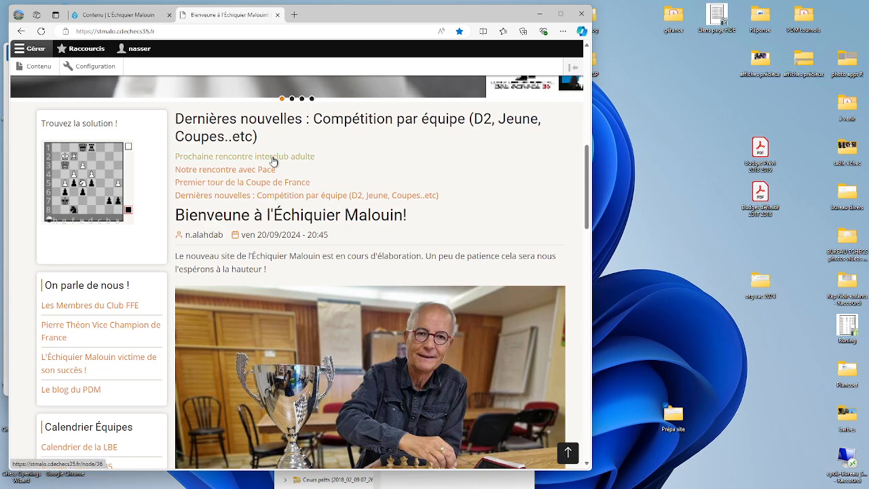
pyautogui.scroll(-2, 273, 161)
pyautogui.scroll(-6, 273, 161)
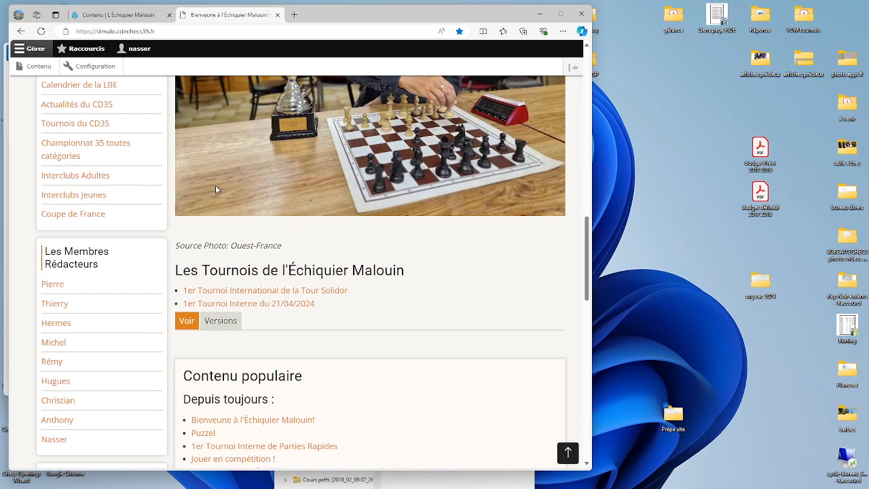
pyautogui.click(59, 320)
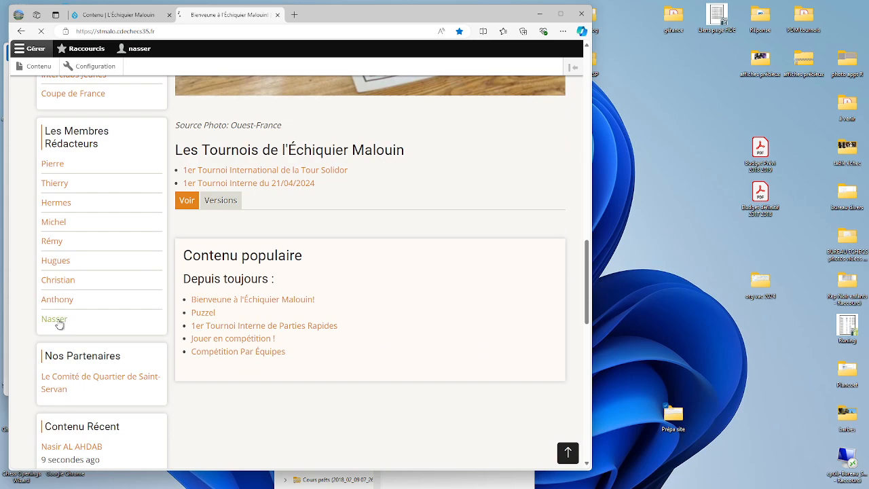
pyautogui.scroll(-4, 319, 299)
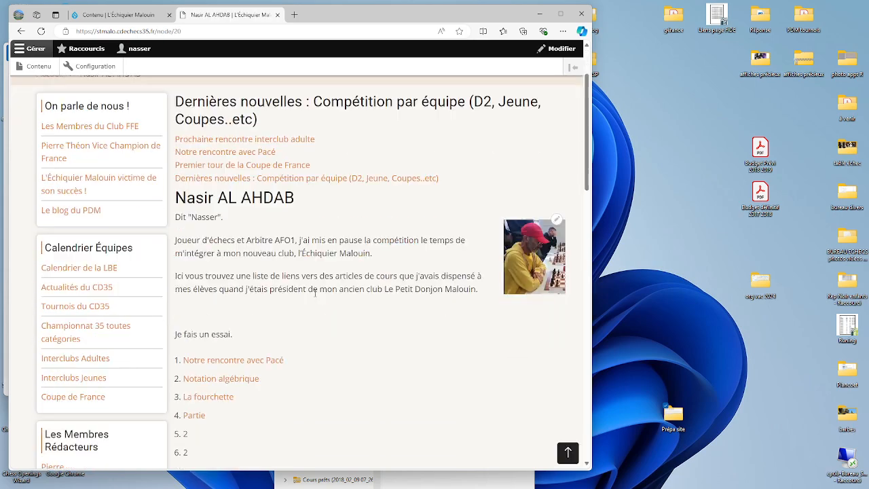
# Step: Follow the Partie link on the member page and check the animated game board in the Super partie article
pyautogui.click(201, 264)
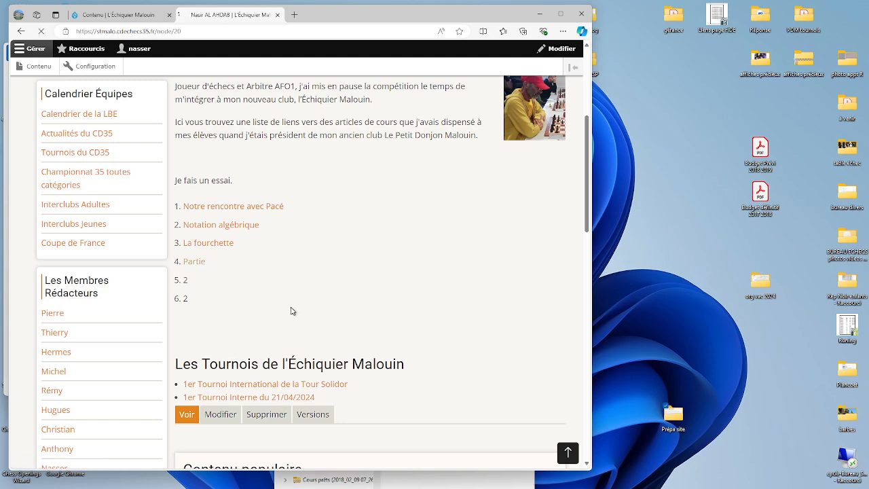
pyautogui.scroll(-4, 473, 284)
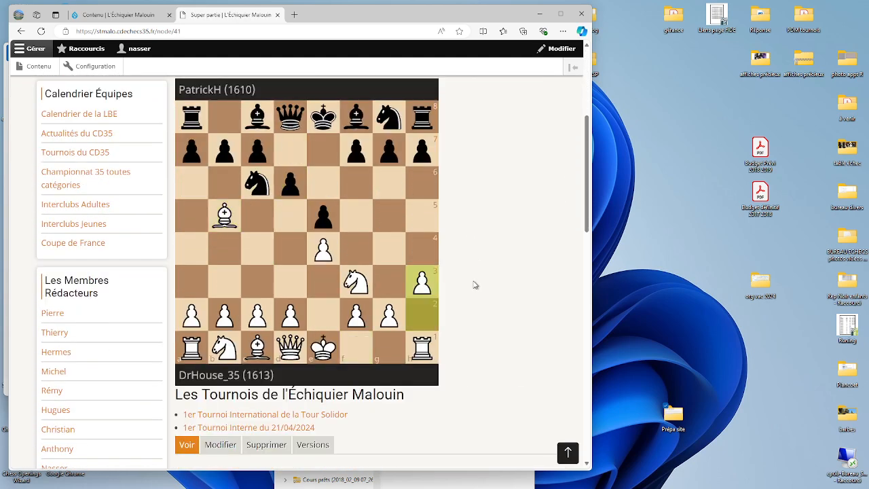
pyautogui.scroll(2, 473, 285)
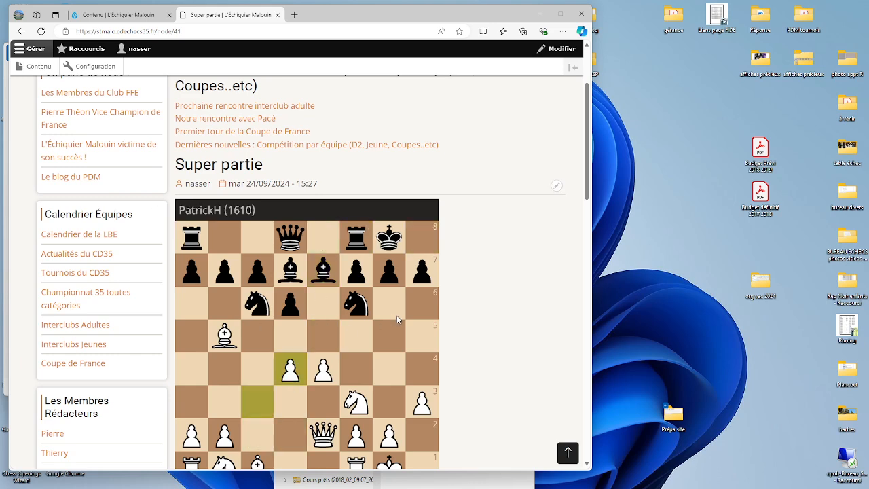
pyautogui.scroll(-2, 423, 295)
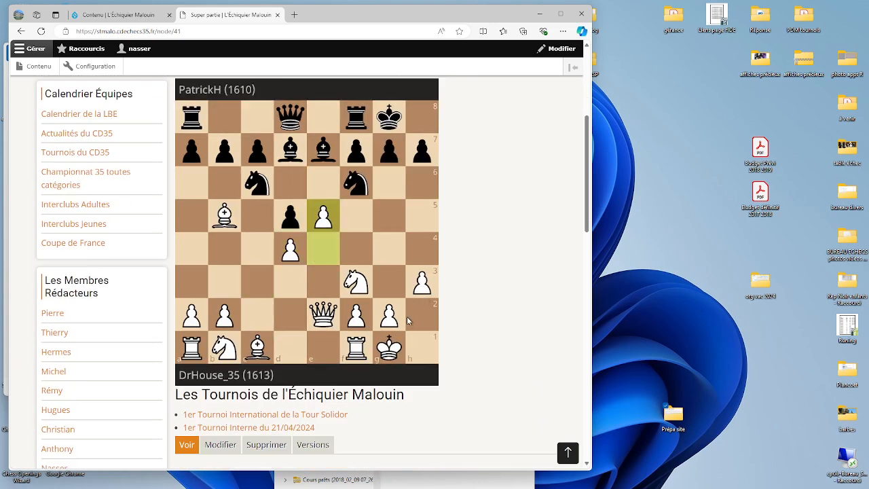
pyautogui.scroll(1, 405, 320)
pyautogui.scroll(3, 405, 319)
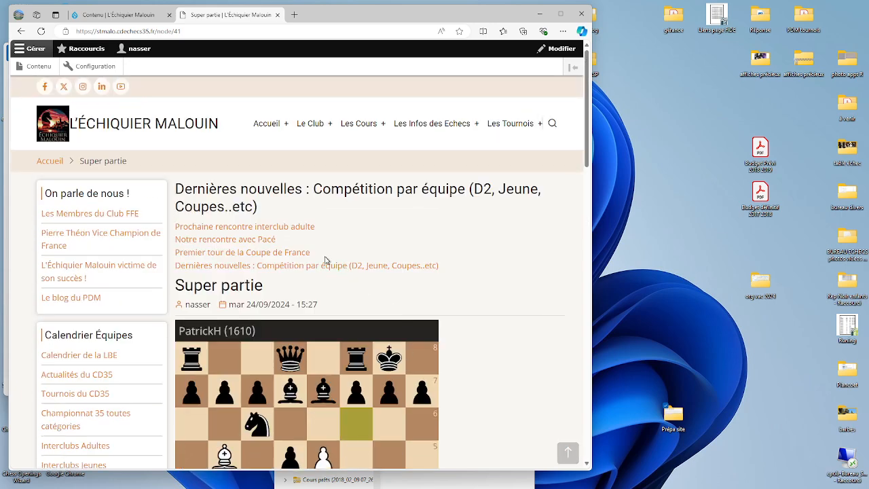
# Step: Log out of the site account in both browser tabs
pyautogui.click(139, 50)
pyautogui.click(143, 66)
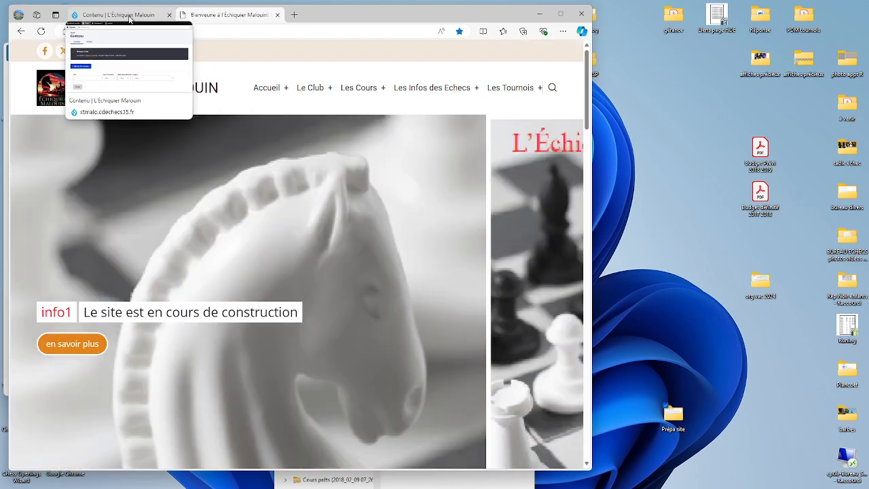
pyautogui.click(132, 16)
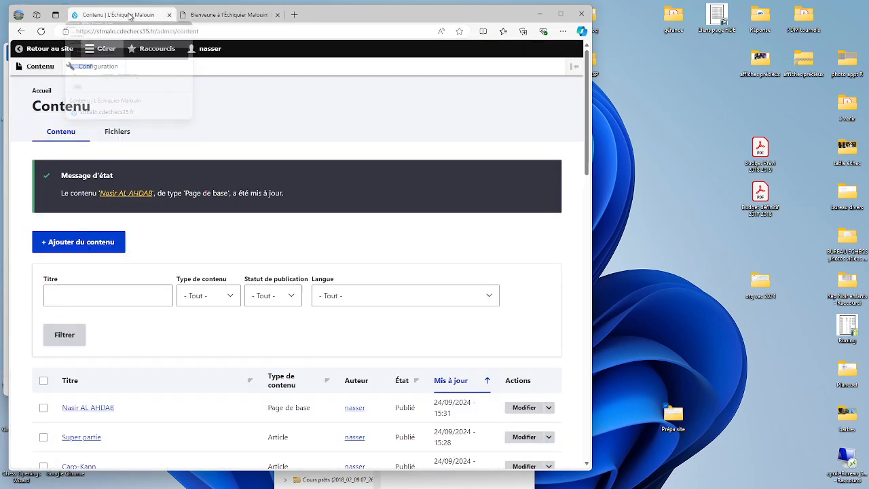
pyautogui.click(190, 53)
pyautogui.click(159, 68)
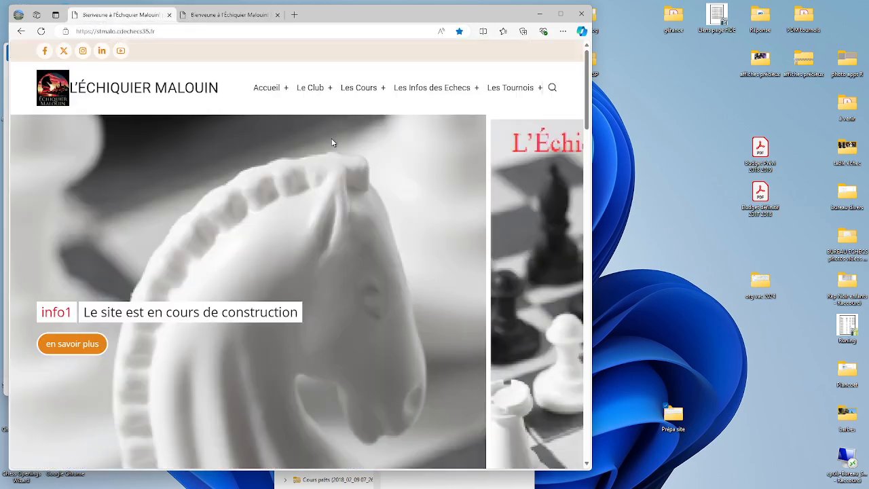
# Step: Maximize the browser window and look over the public home page, including the Les Membres Rédacteurs and Contenu Récent blocks
pyautogui.click(560, 13)
pyautogui.scroll(-5, 648, 253)
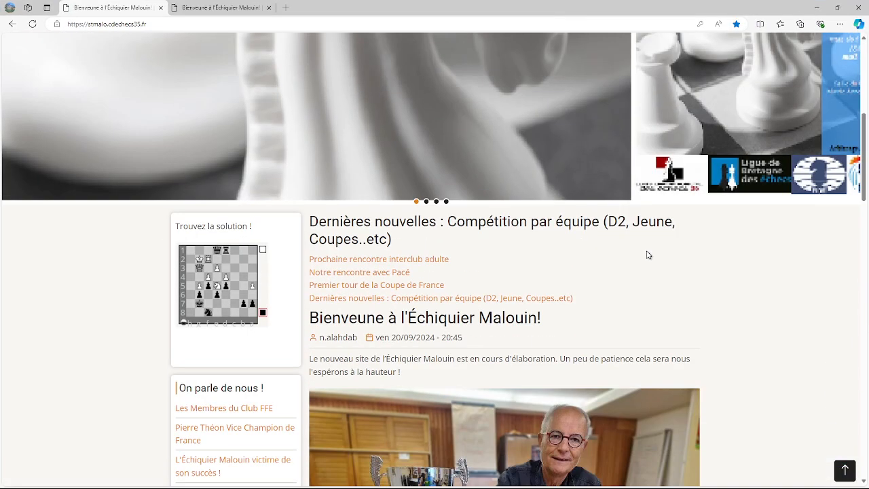
pyautogui.scroll(-2, 751, 267)
pyautogui.scroll(-7, 752, 268)
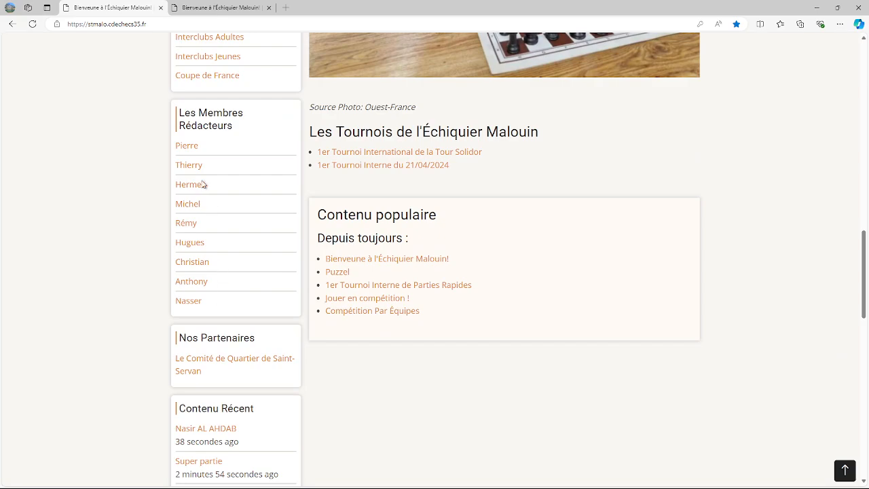
pyautogui.scroll(5, 238, 301)
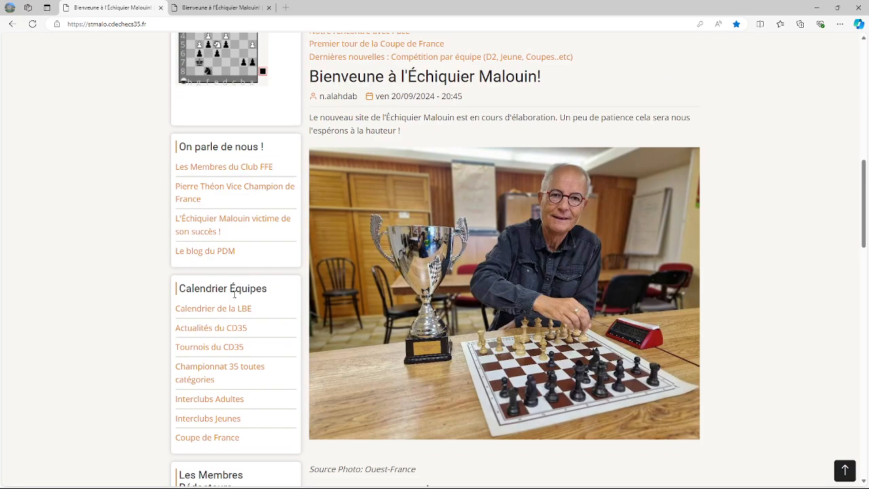
pyautogui.scroll(8, 283, 301)
# Step: Open the page of the last instructor listed under Les Cours and read through its course description and list of course articles
pyautogui.moveTo(500, 81)
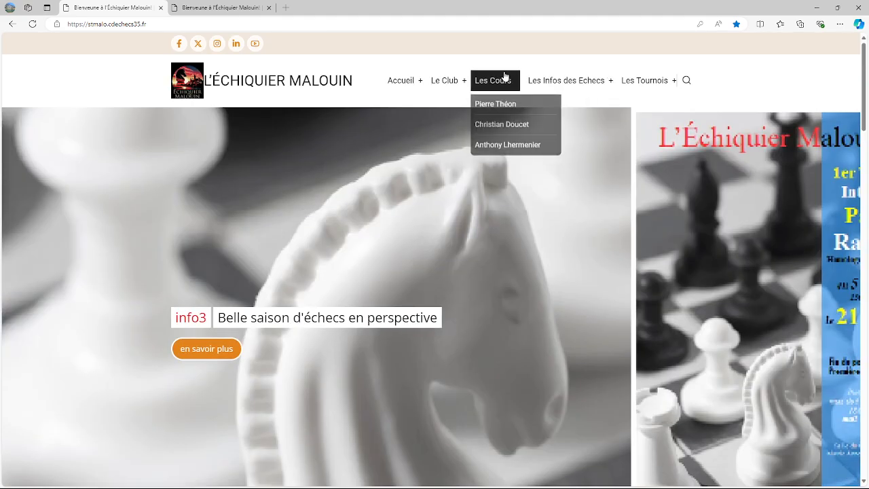
pyautogui.click(502, 144)
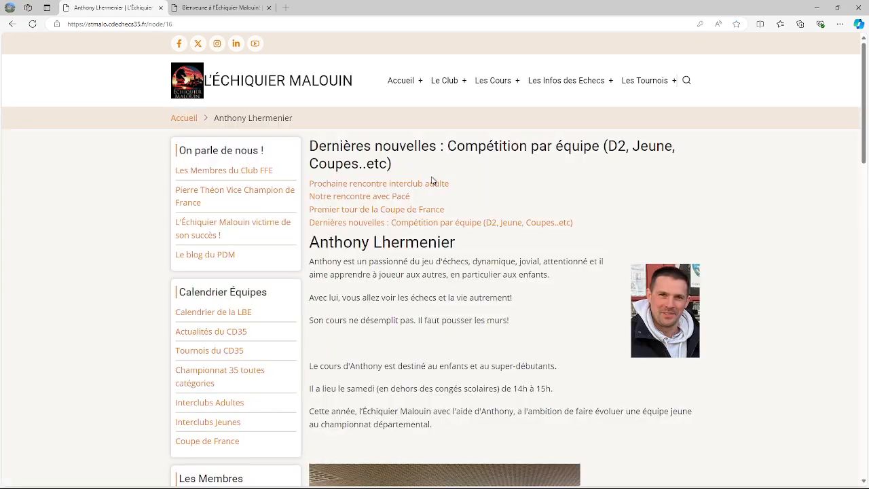
pyautogui.scroll(-2, 527, 202)
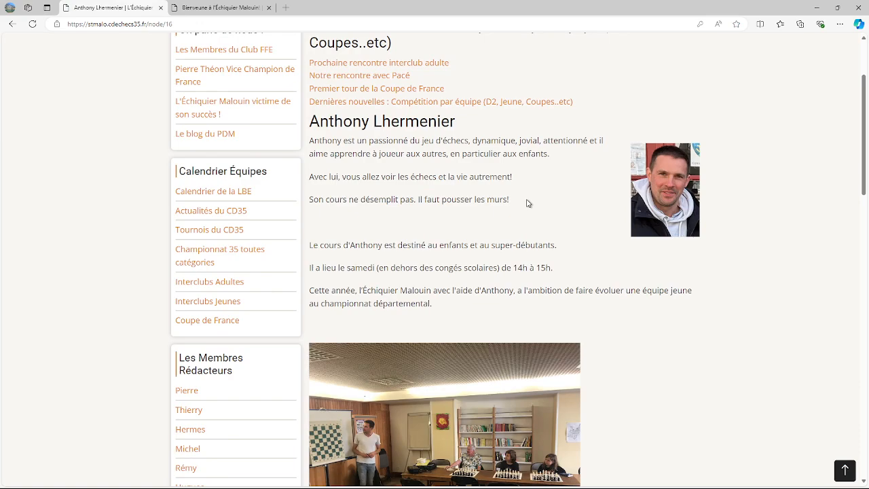
pyautogui.scroll(-2, 528, 202)
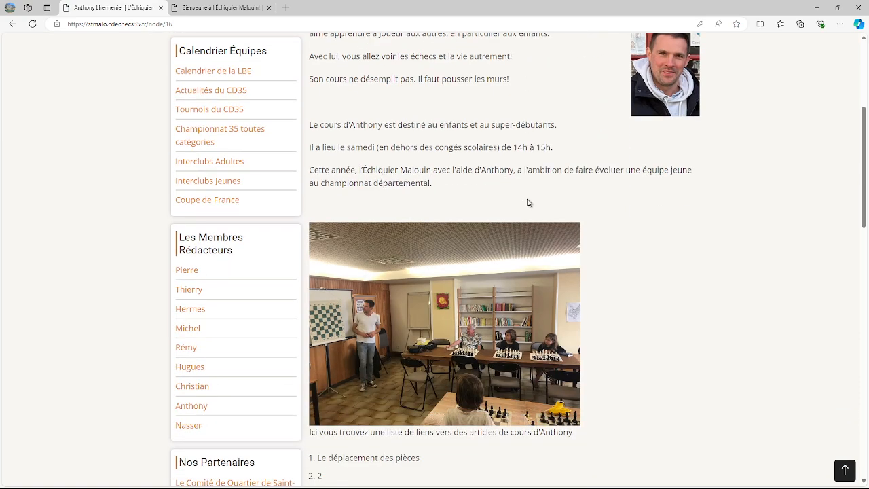
pyautogui.scroll(-4, 527, 203)
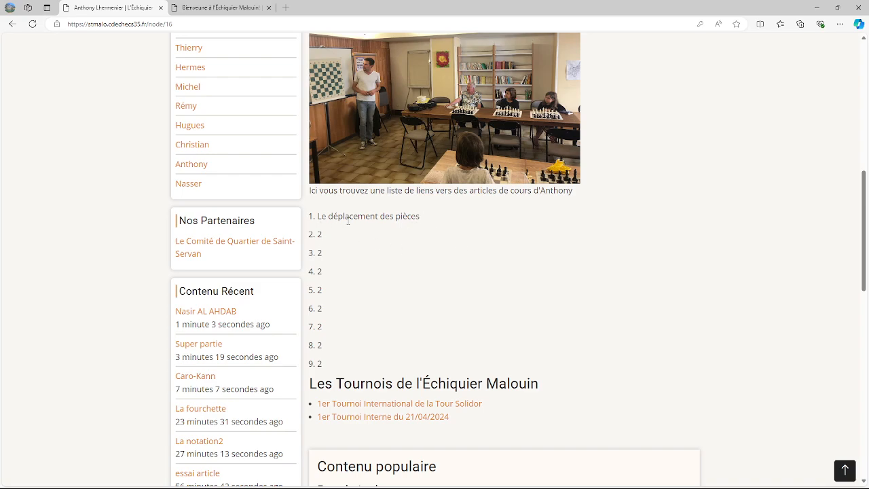
pyautogui.scroll(-2, 348, 220)
pyautogui.scroll(10, 586, 254)
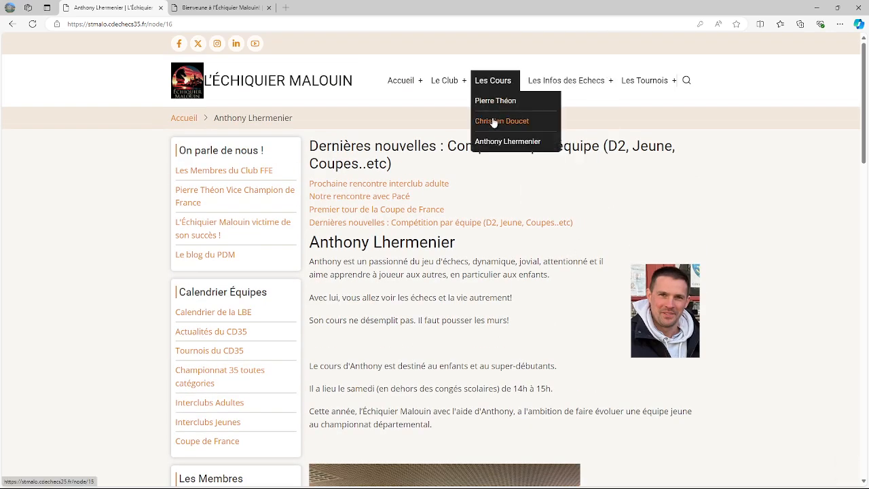
# Step: Open the second Les Cours instructor's page, briefly play the course video of 21/09/24 from its photo, and return to the page
pyautogui.click(493, 122)
pyautogui.scroll(-2, 496, 208)
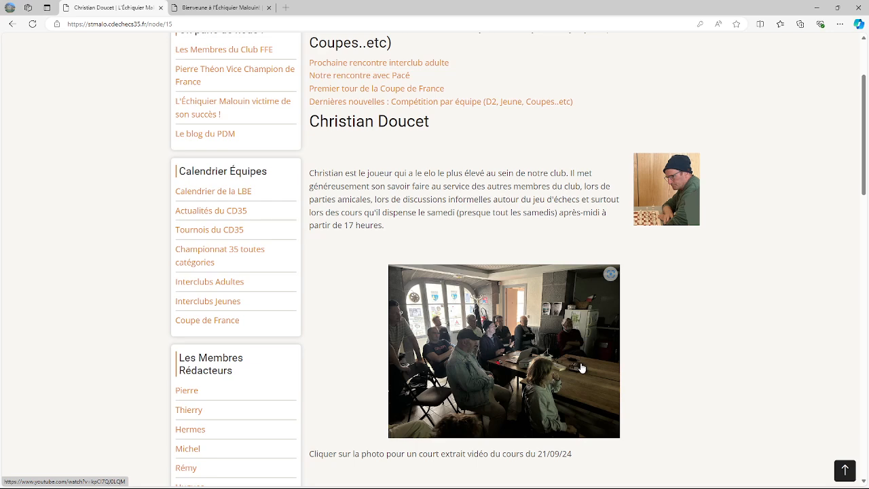
pyautogui.click(581, 367)
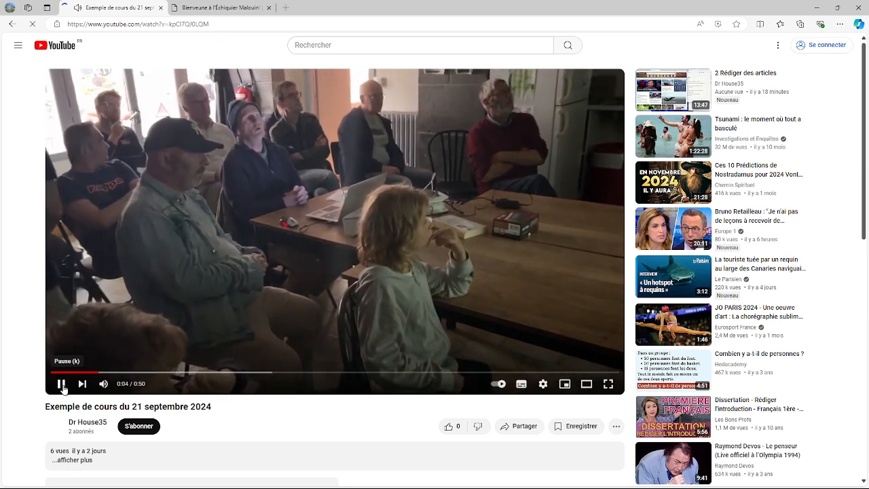
pyautogui.click(62, 385)
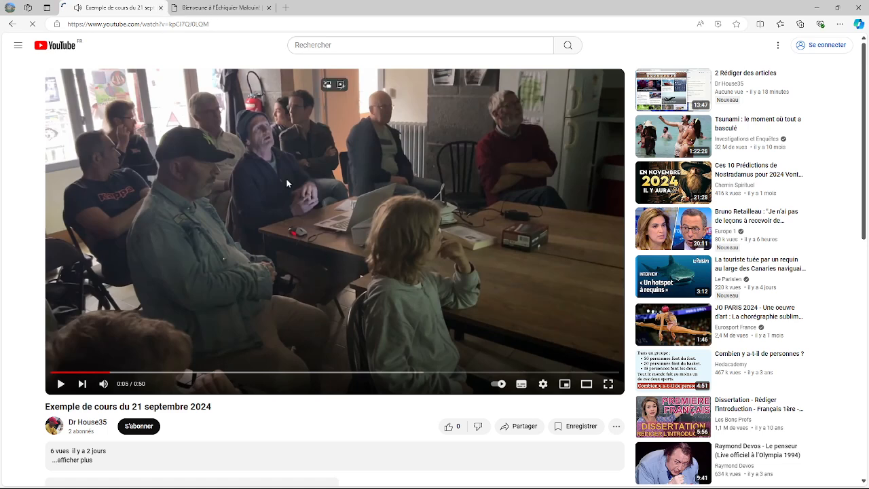
pyautogui.click(13, 25)
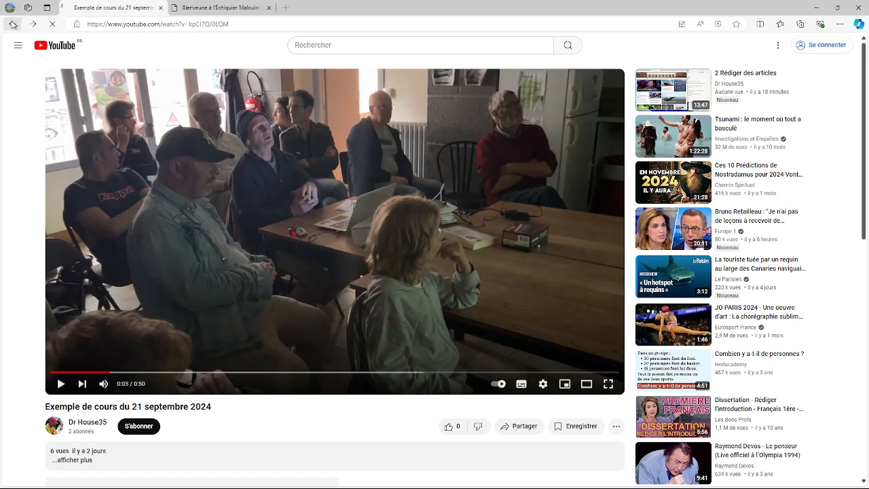
pyautogui.scroll(2, 733, 323)
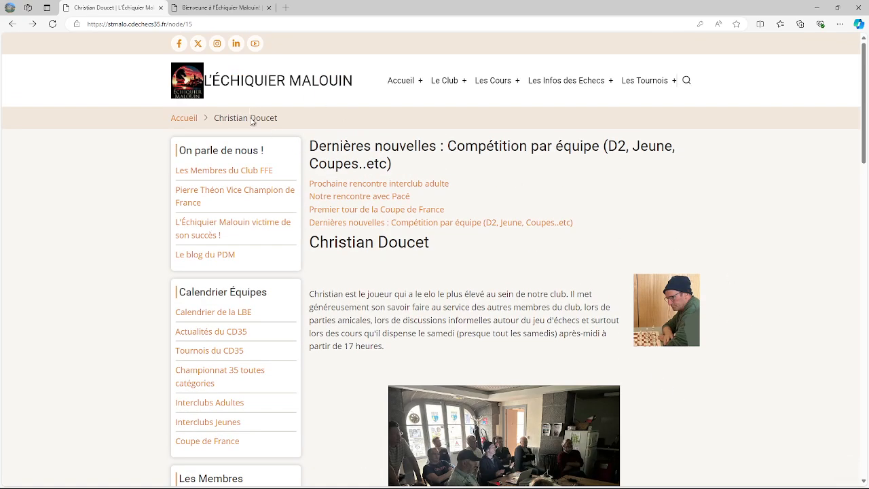
# Step: Return to the site's home page from the instructor's page and glance over its news and sidebar blocks
pyautogui.click(188, 119)
pyautogui.scroll(-5, 126, 171)
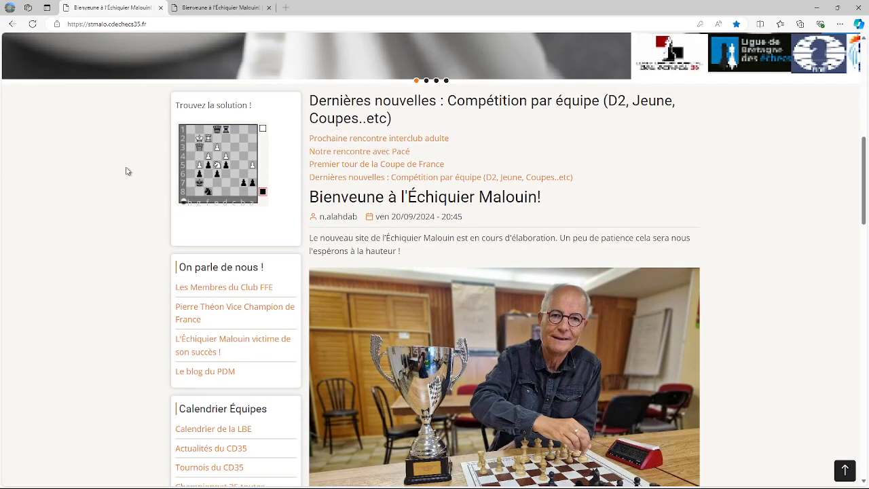
pyautogui.scroll(-2, 125, 171)
pyautogui.scroll(5, 554, 202)
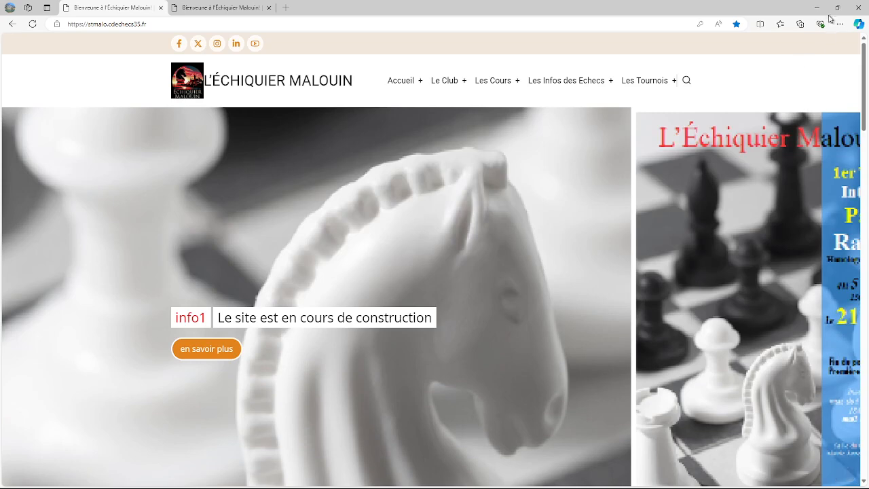
# Step: Close the second home page tab and restore the browser window to its smaller size
pyautogui.click(225, 8)
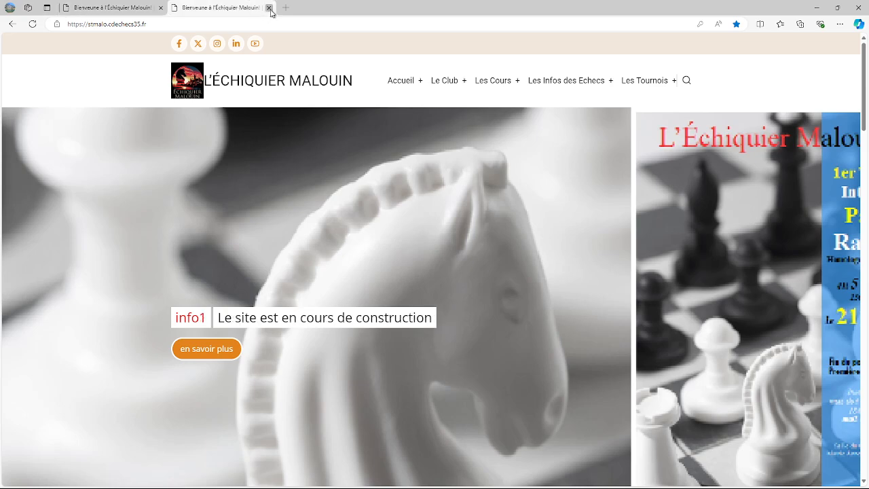
pyautogui.click(269, 8)
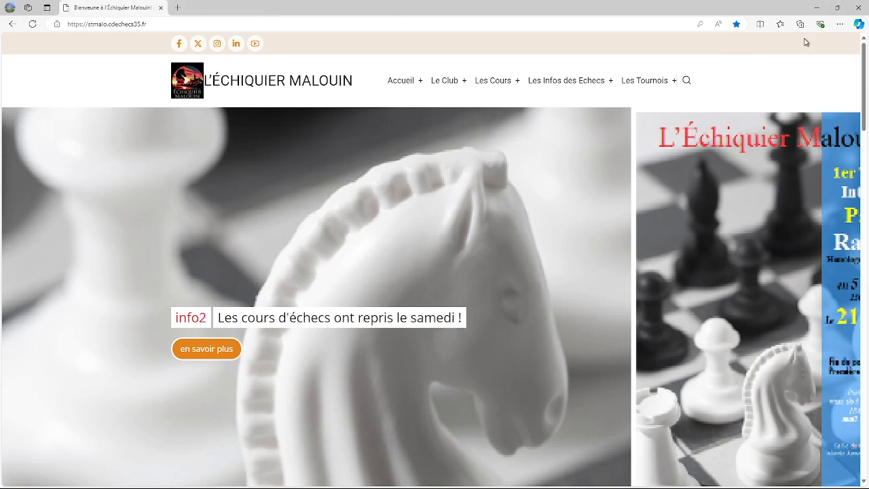
pyautogui.click(838, 8)
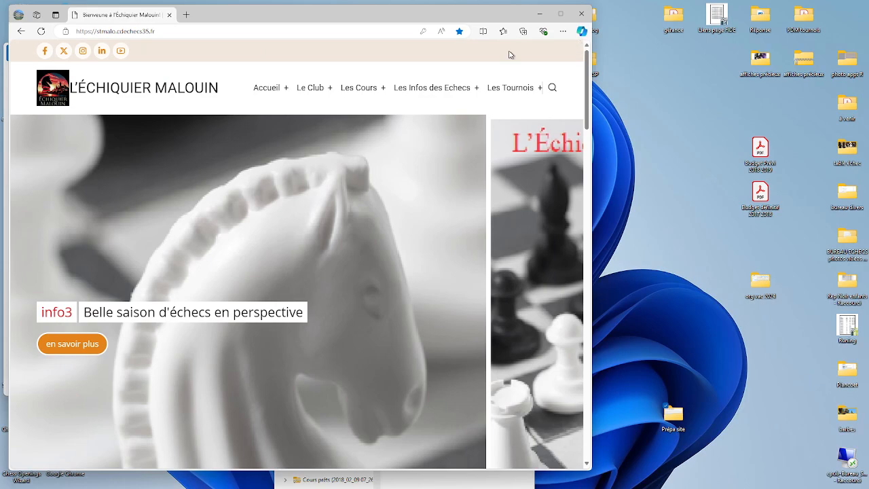
pyautogui.moveTo(588, 85); pyautogui.dragTo(586, 268)
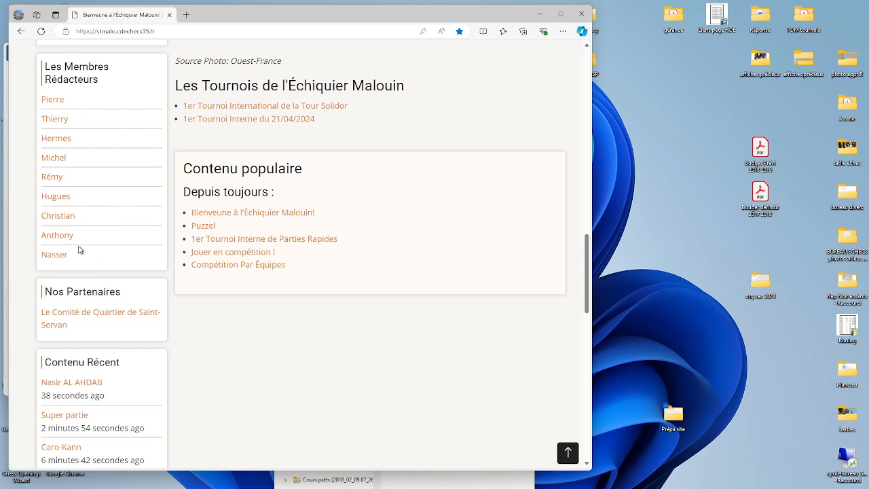
pyautogui.moveTo(588, 302); pyautogui.dragTo(586, 237)
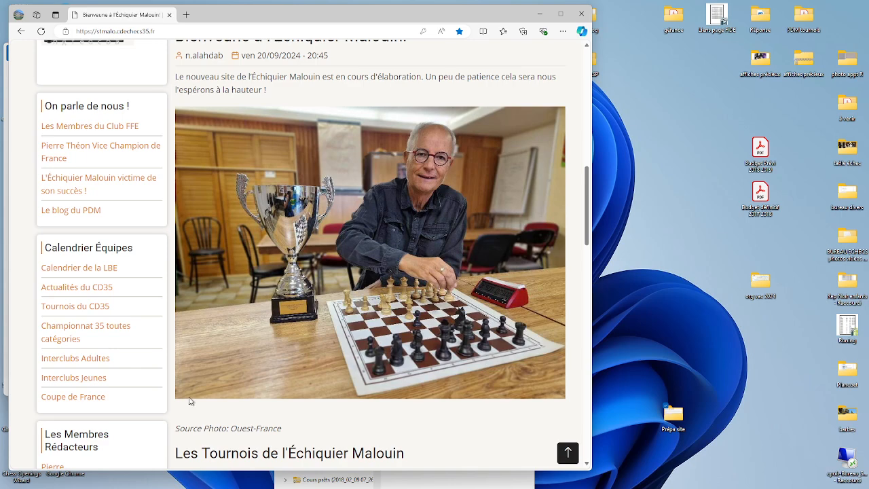
pyautogui.moveTo(150, 485)
pyautogui.click(114, 477)
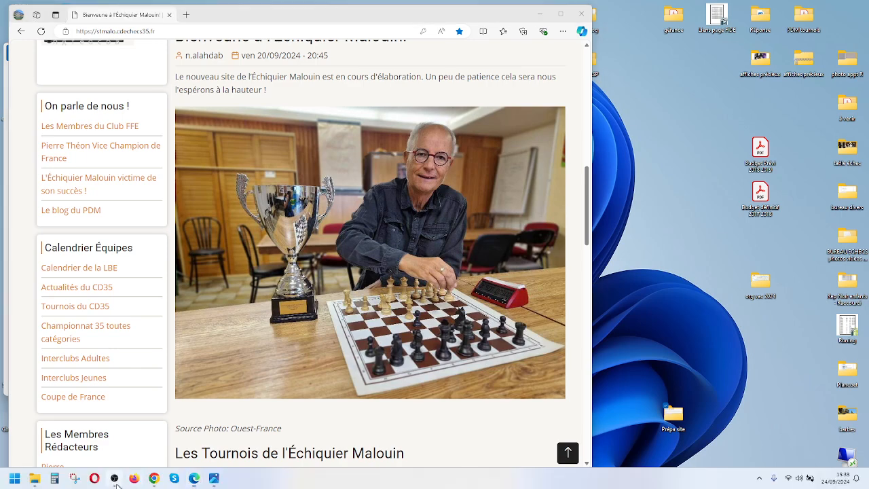